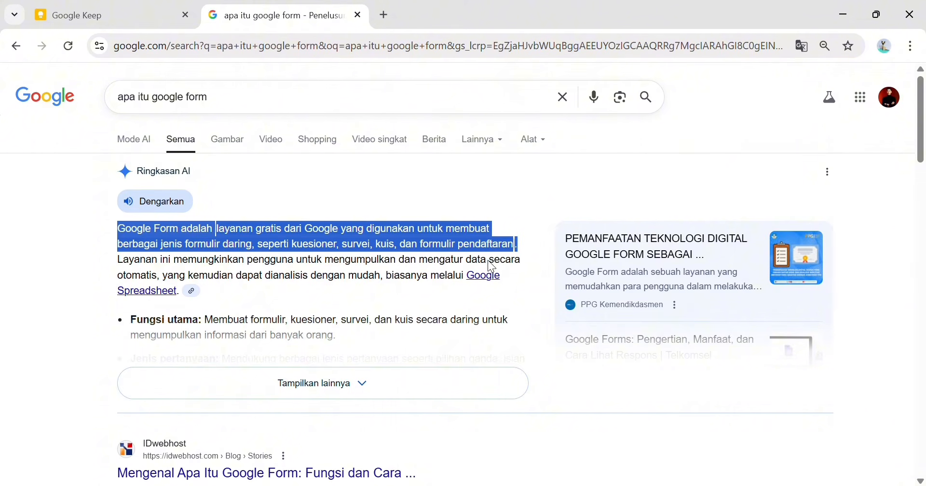
- Leave the 'apa itu google form' results and open a new blank browser tab
{"action": "left_click", "coordinate": [467, 189]}
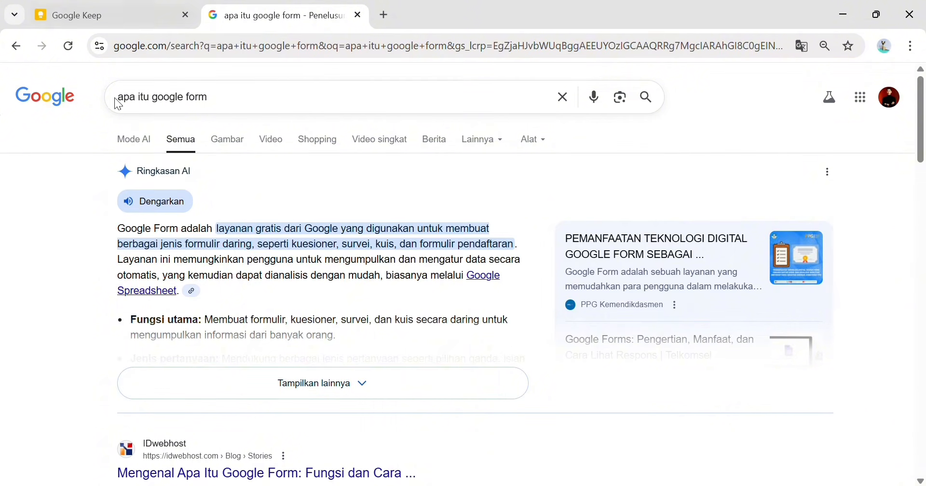
{"action": "left_click", "coordinate": [385, 15]}
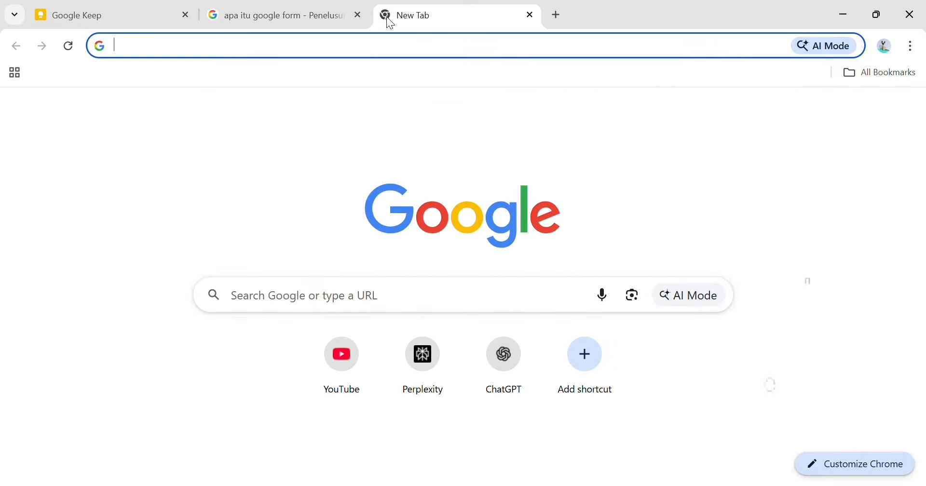
- Go to forms.google.com in the new tab
{"action": "left_click", "coordinate": [366, 50]}
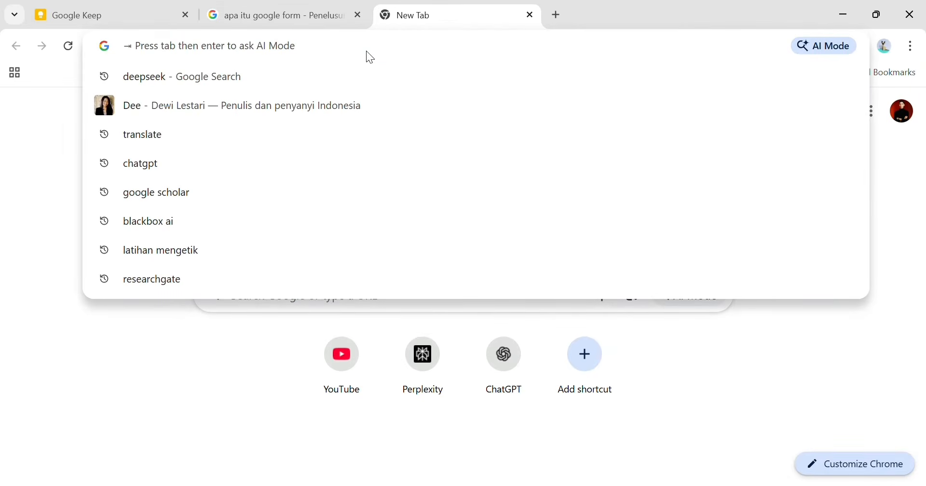
{"action": "type", "text": "forms"}
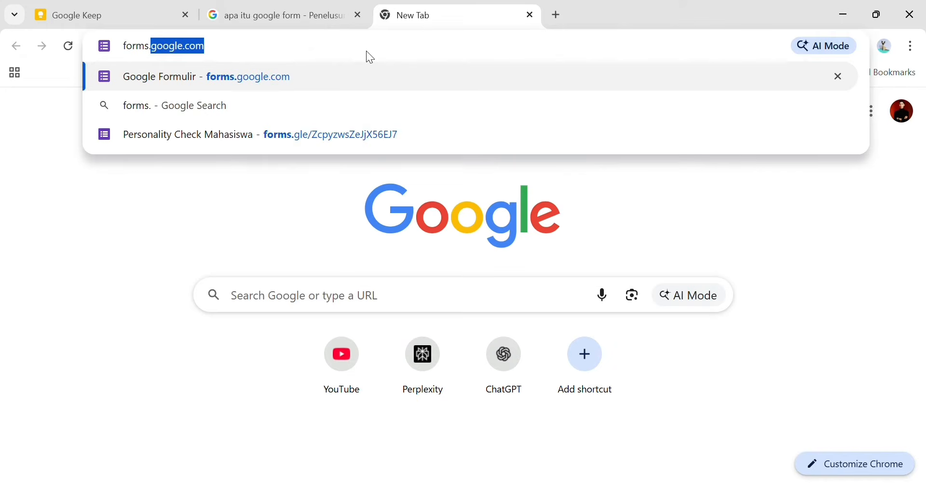
{"action": "type", "text": ".google"}
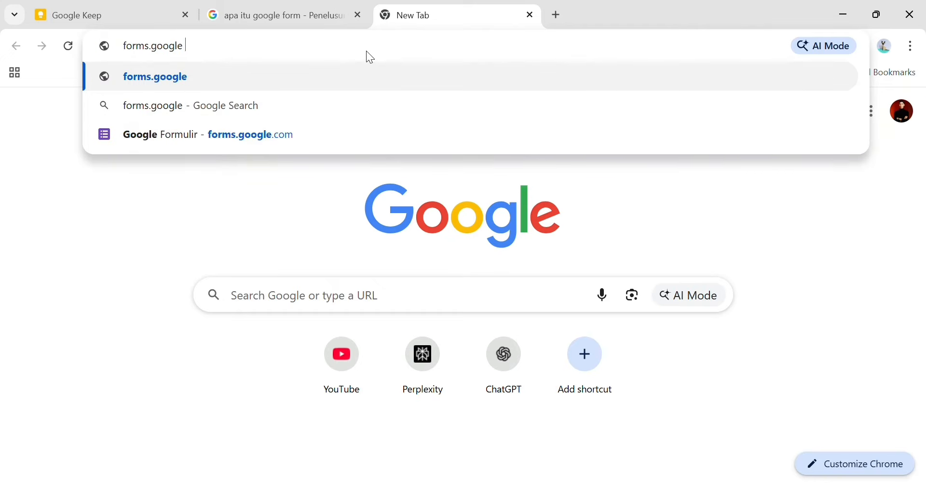
{"action": "type", "text": ".com"}
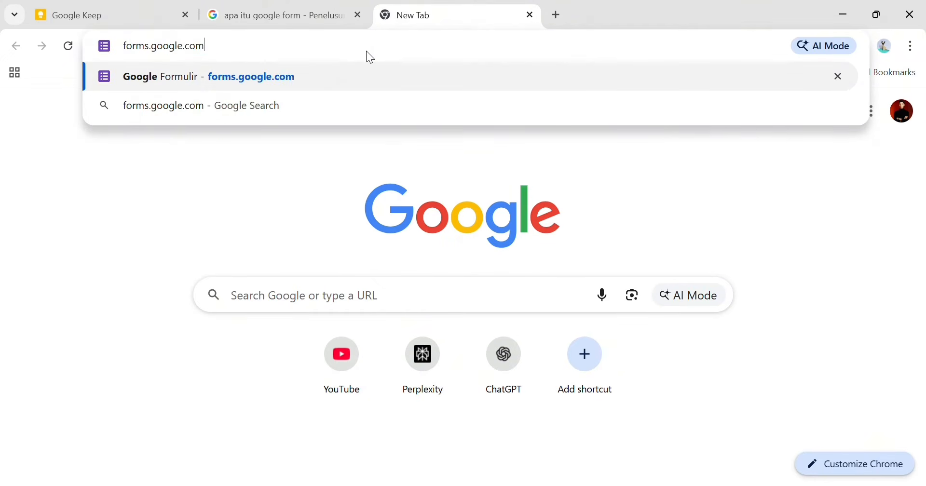
{"action": "key", "text": "Return"}
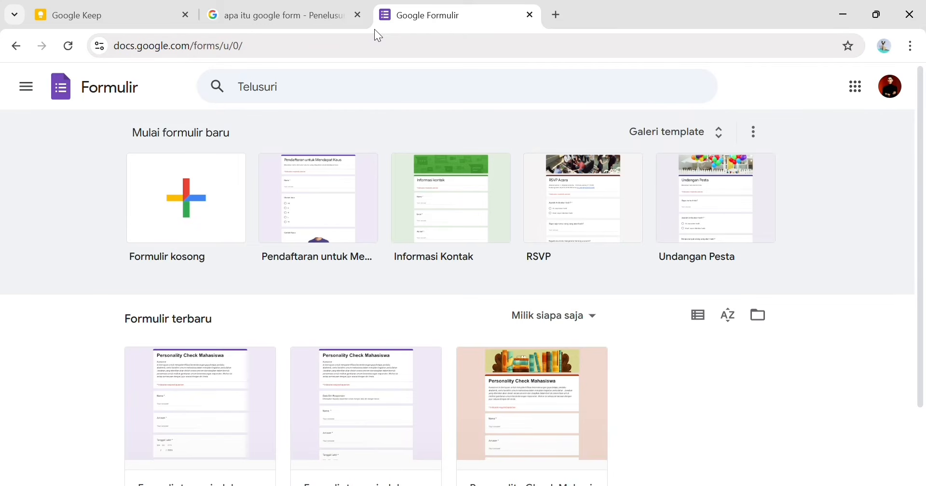
{"action": "left_click", "coordinate": [664, 133]}
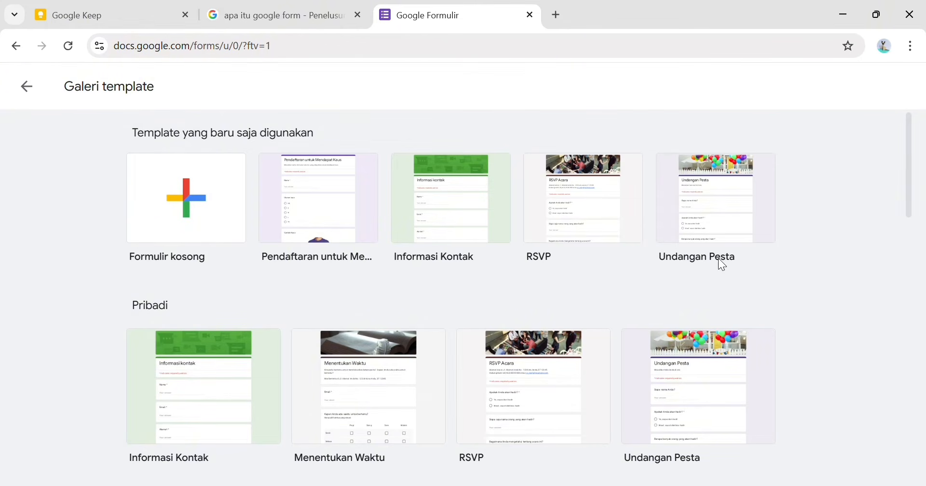
{"action": "scroll", "coordinate": [472, 379], "scroll_direction": "down", "scroll_amount": 3}
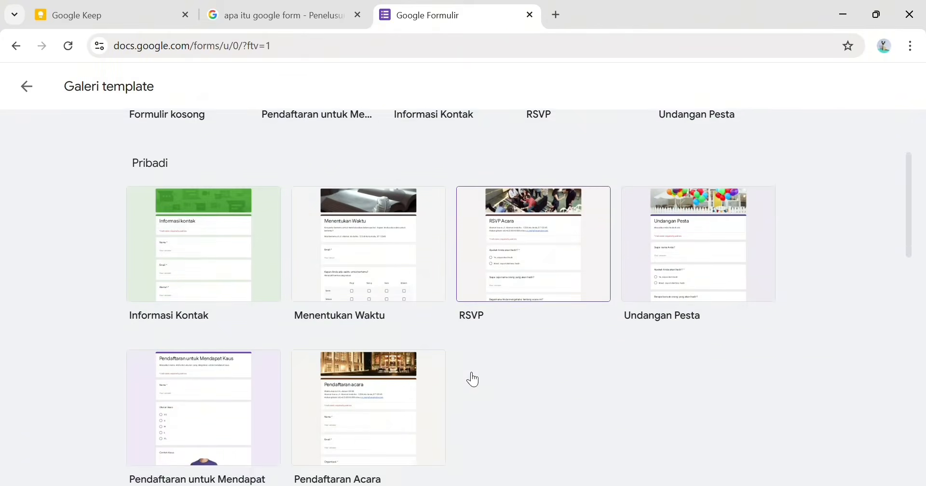
{"action": "scroll", "coordinate": [472, 379], "scroll_direction": "down", "scroll_amount": 3}
{"action": "scroll", "coordinate": [314, 318], "scroll_direction": "down", "scroll_amount": 4}
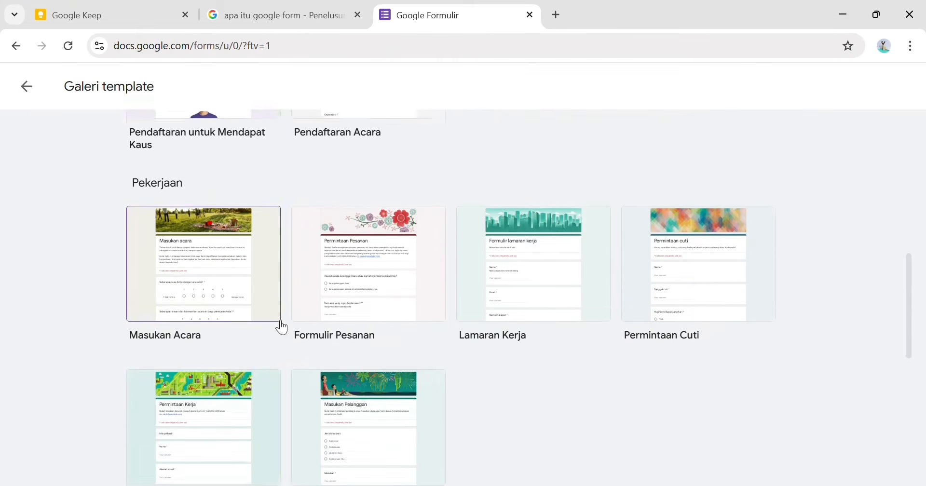
{"action": "scroll", "coordinate": [283, 328], "scroll_direction": "down", "scroll_amount": 2}
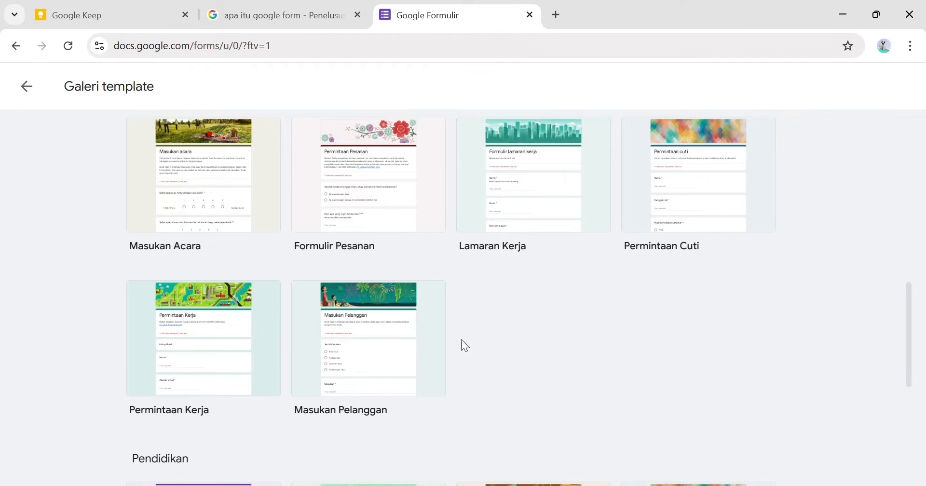
{"action": "scroll", "coordinate": [282, 344], "scroll_direction": "down", "scroll_amount": 7}
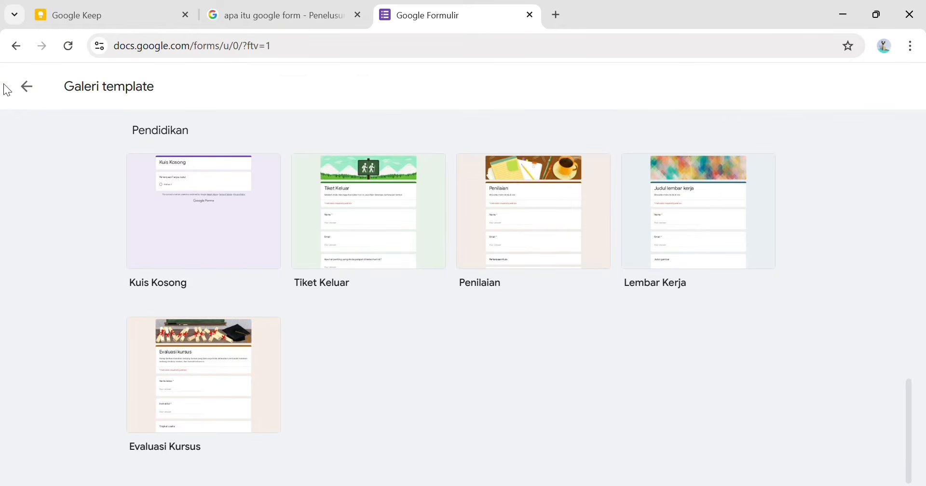
{"action": "left_click", "coordinate": [27, 86]}
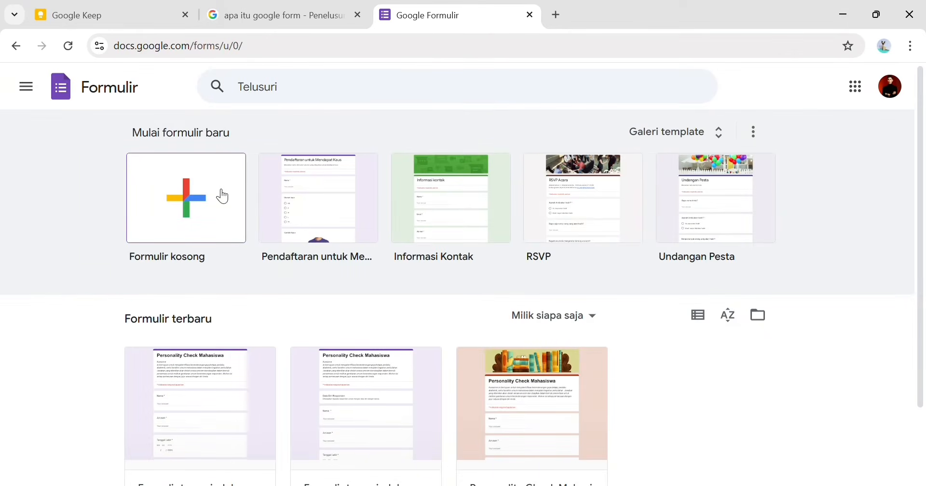
- Create a blank form, glance at its Jawaban and Setelan tabs, then select the 'Formulir tanpa judul' title
{"action": "left_click", "coordinate": [204, 208]}
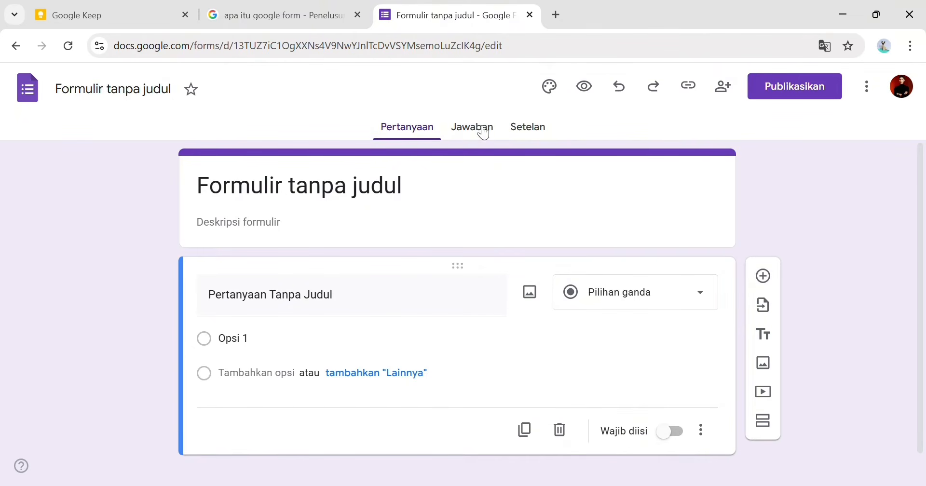
{"action": "left_click", "coordinate": [479, 131]}
{"action": "left_click", "coordinate": [523, 135]}
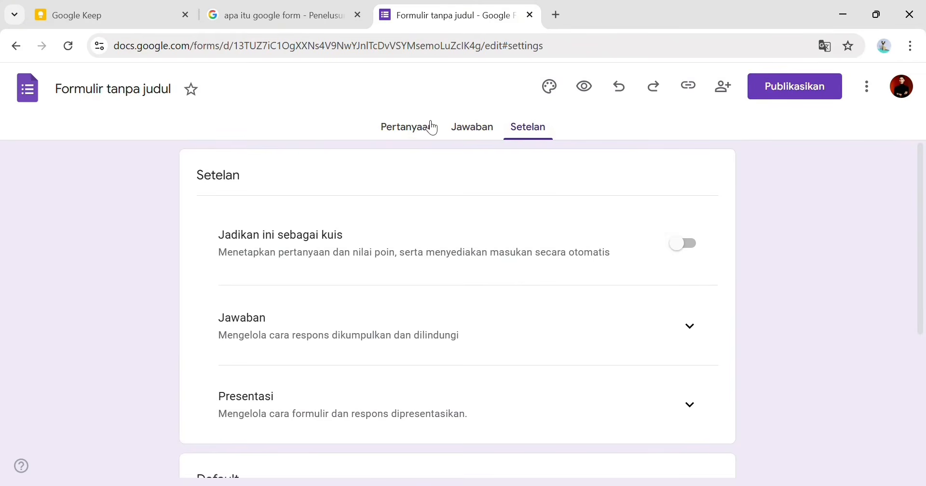
{"action": "scroll", "coordinate": [422, 274], "scroll_direction": "down", "scroll_amount": 5}
{"action": "scroll", "coordinate": [427, 272], "scroll_direction": "up", "scroll_amount": 3}
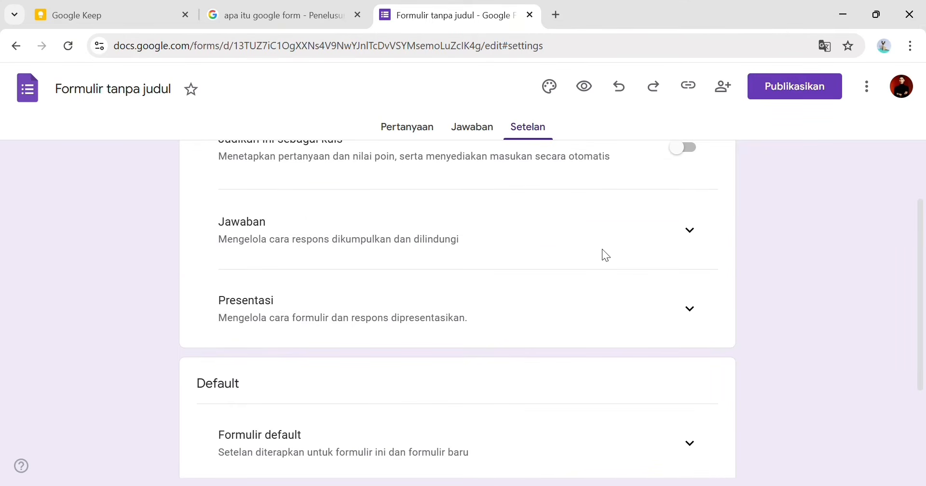
{"action": "left_click", "coordinate": [428, 127]}
{"action": "left_click_drag", "start_coordinate": [409, 186], "coordinate": [215, 198]}
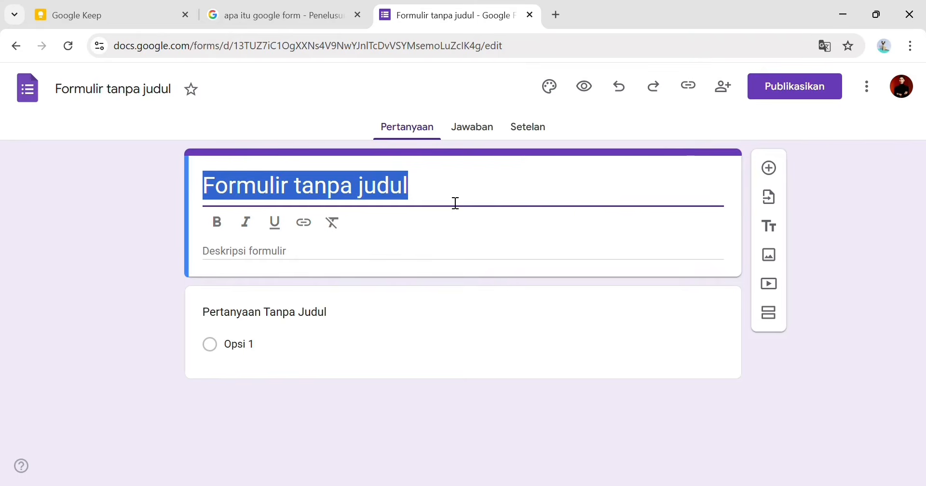
- Copy 'Personality Check Mahasiswa' from the Keep note and paste it as the form title
{"action": "left_click", "coordinate": [137, 15]}
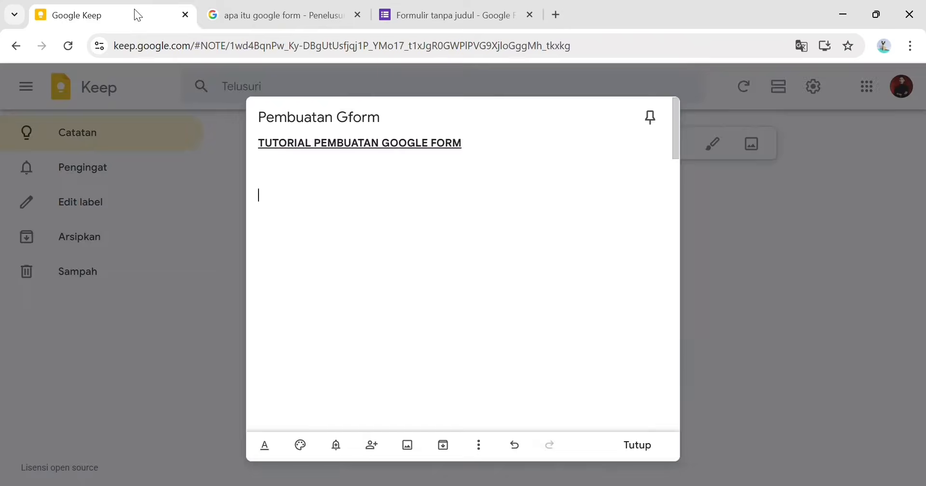
{"action": "scroll", "coordinate": [373, 233], "scroll_direction": "down", "scroll_amount": 3}
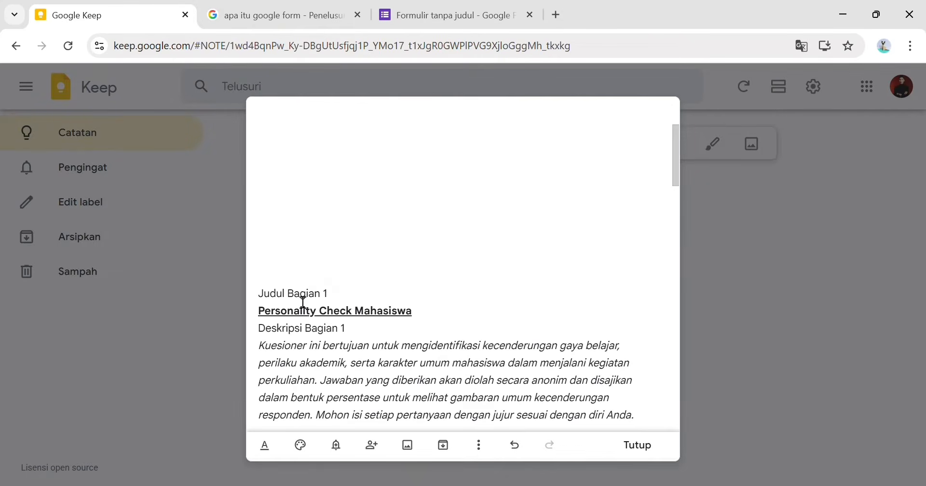
{"action": "left_click_drag", "start_coordinate": [259, 316], "coordinate": [424, 318]}
{"action": "key", "text": "ctrl+c"}
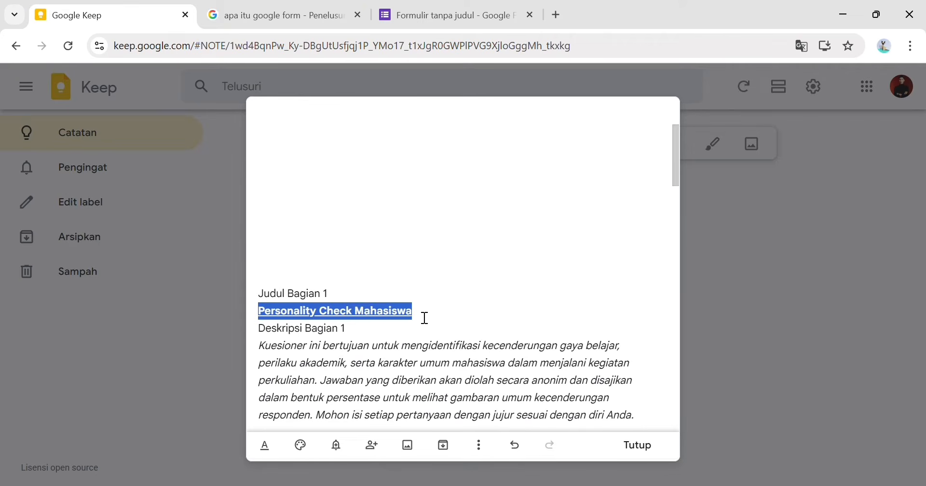
{"action": "left_click", "coordinate": [428, 10]}
{"action": "key", "text": "ctrl+v"}
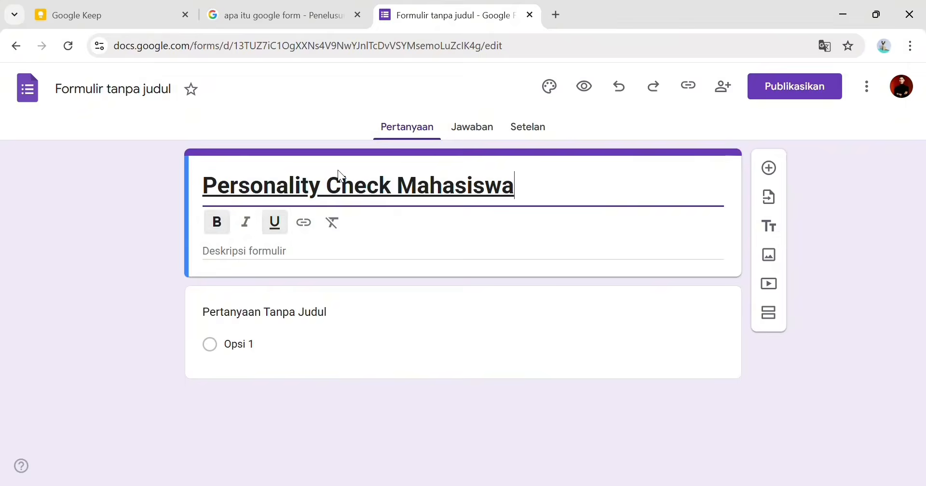
- Remove the underline from the pasted title so it shows as plain text
{"action": "left_click_drag", "start_coordinate": [514, 187], "coordinate": [201, 187]}
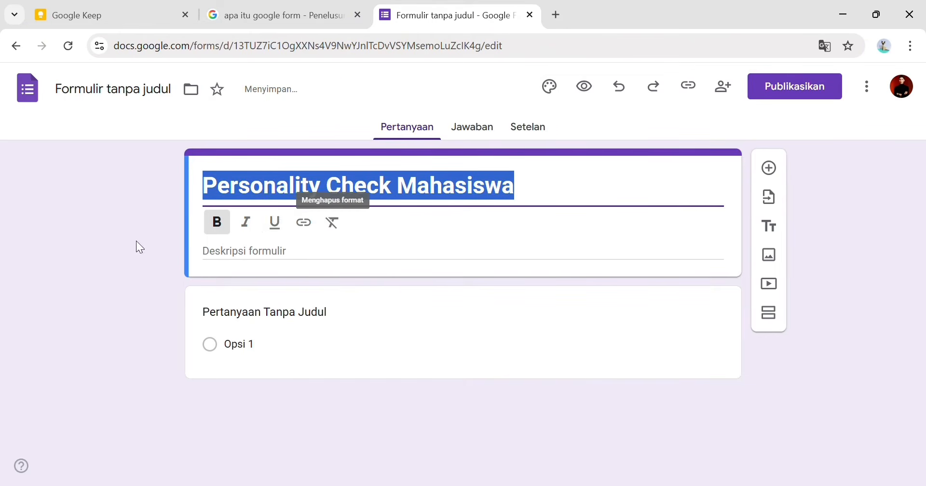
{"action": "left_click", "coordinate": [276, 232]}
{"action": "left_click", "coordinate": [271, 235]}
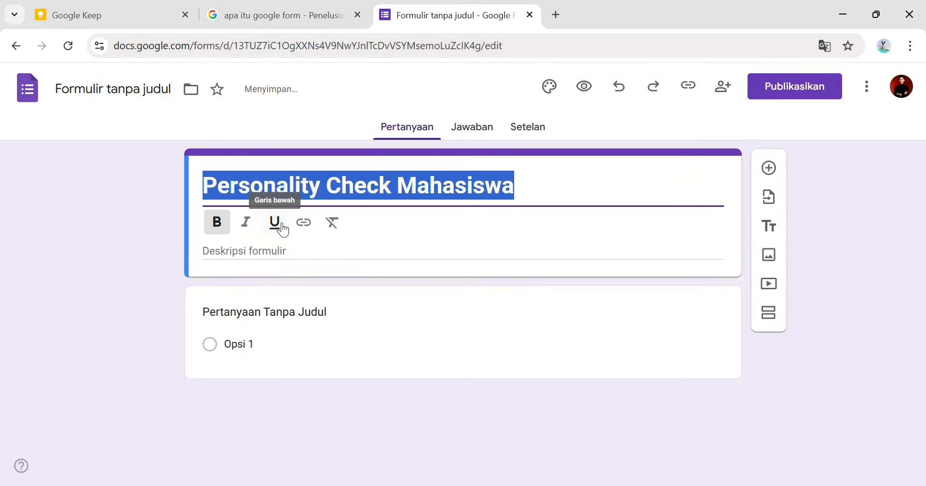
{"action": "left_click", "coordinate": [117, 244]}
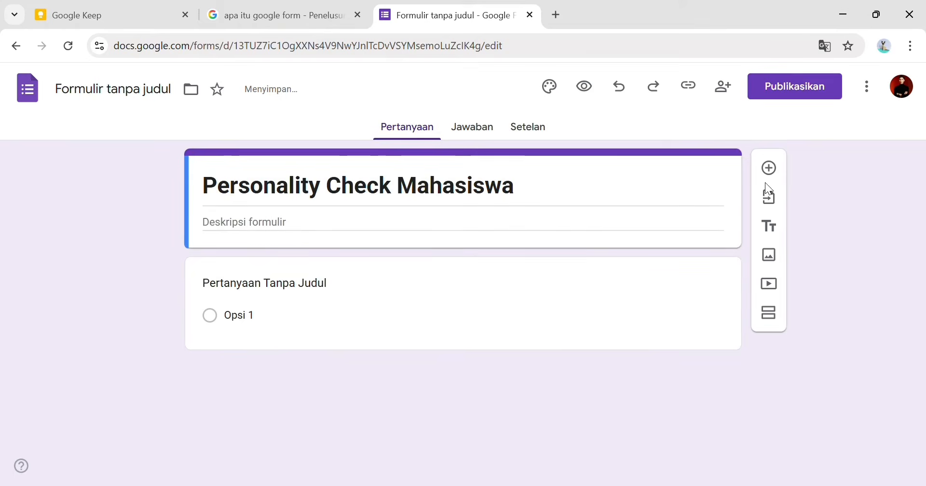
{"action": "left_click", "coordinate": [722, 186]}
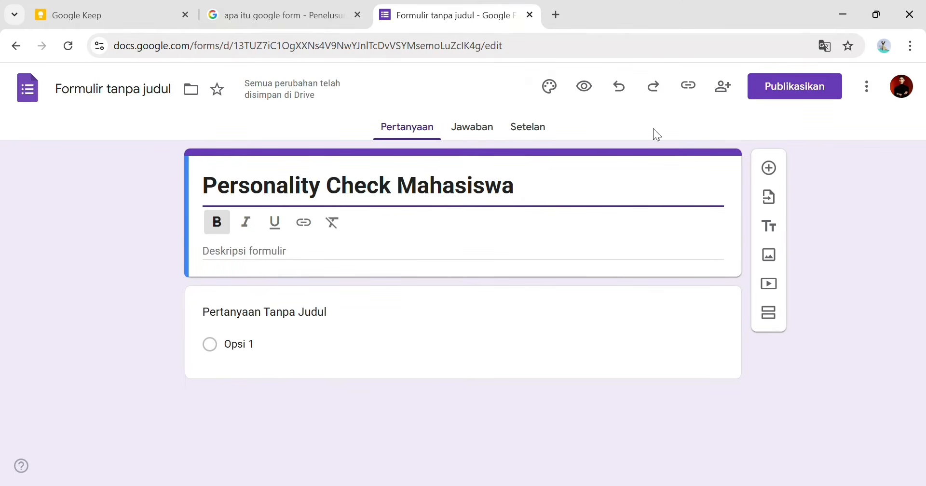
- Set the theme's header, question and body fonts to Merriweather (sizes 24, 12, 11)
{"action": "left_click", "coordinate": [552, 94]}
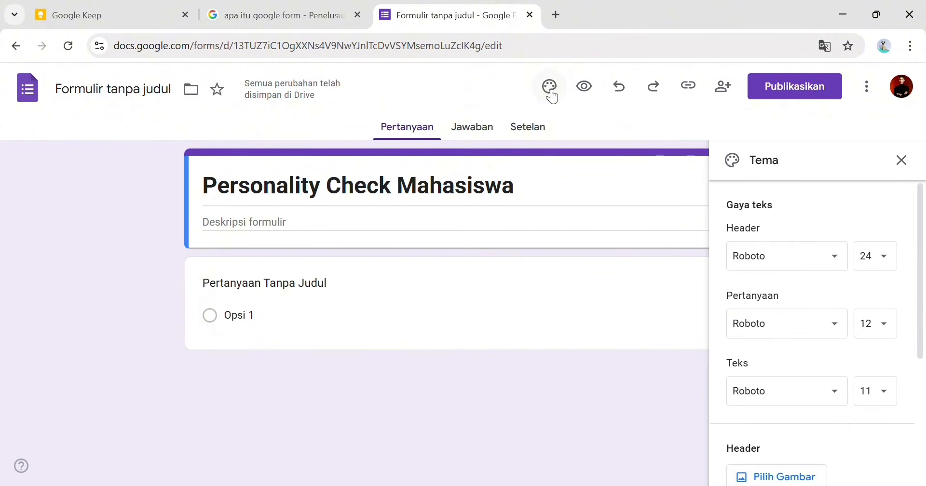
{"action": "left_click", "coordinate": [806, 258]}
{"action": "mouse_move", "coordinate": [804, 355]}
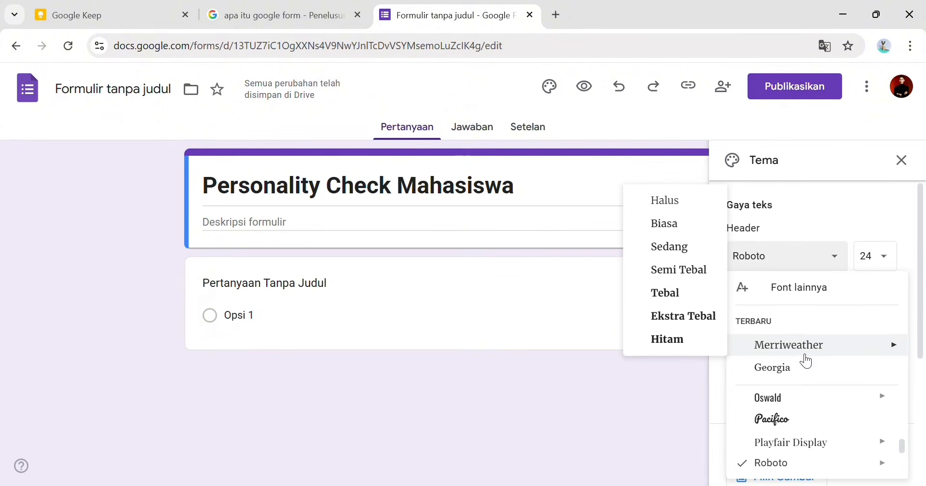
{"action": "left_click", "coordinate": [805, 352]}
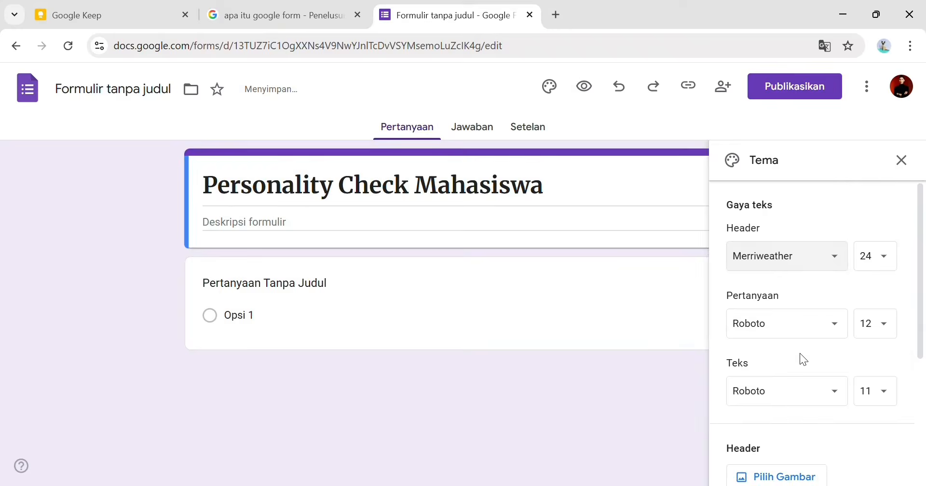
{"action": "left_click", "coordinate": [782, 325]}
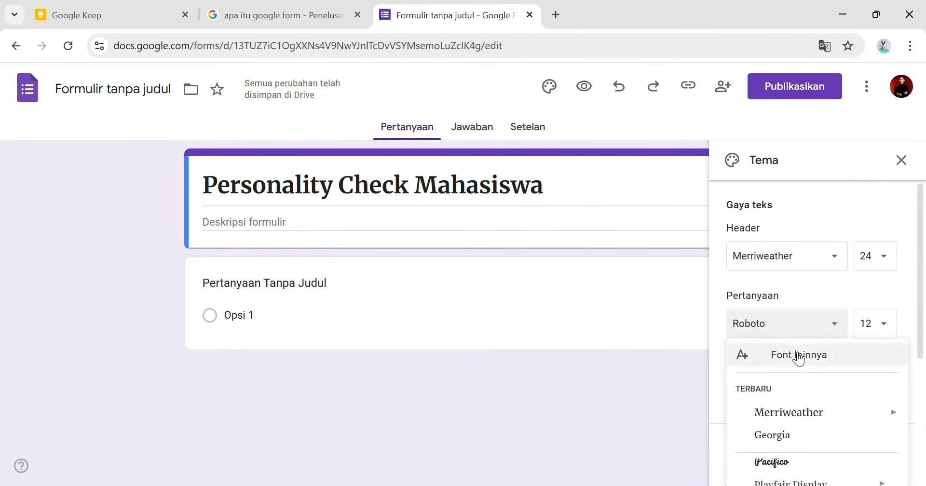
{"action": "left_click", "coordinate": [796, 411]}
{"action": "left_click", "coordinate": [795, 391]}
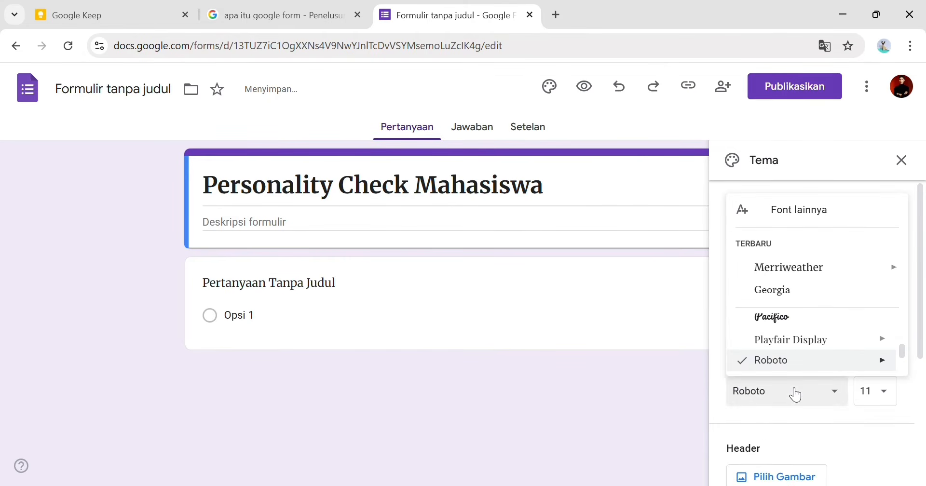
{"action": "left_click", "coordinate": [785, 275]}
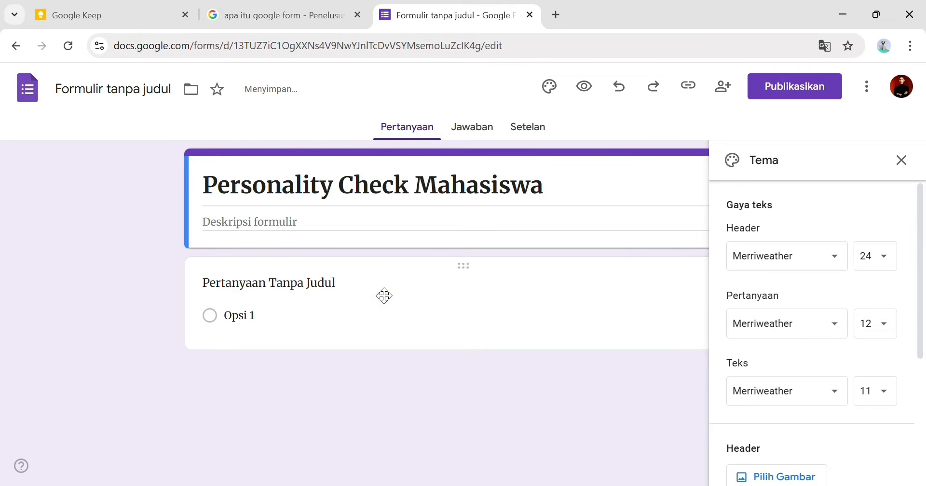
{"action": "left_click", "coordinate": [901, 159]}
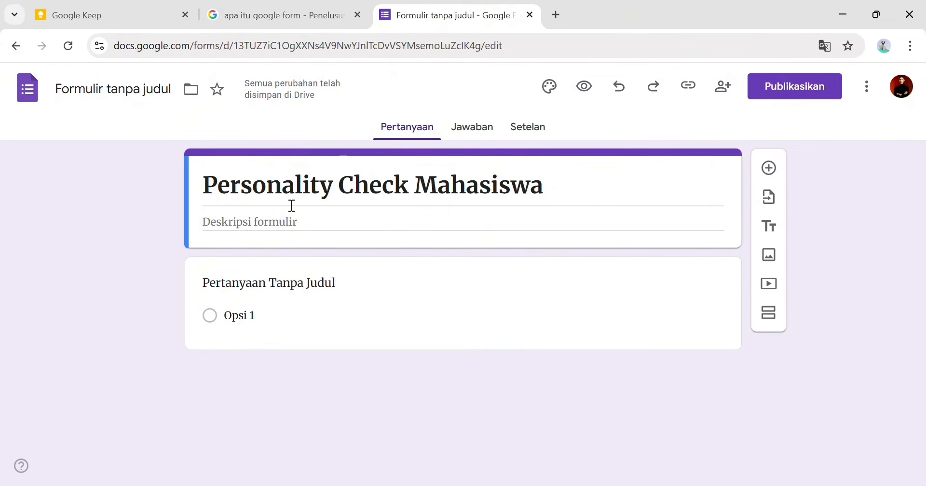
{"action": "left_click", "coordinate": [333, 224]}
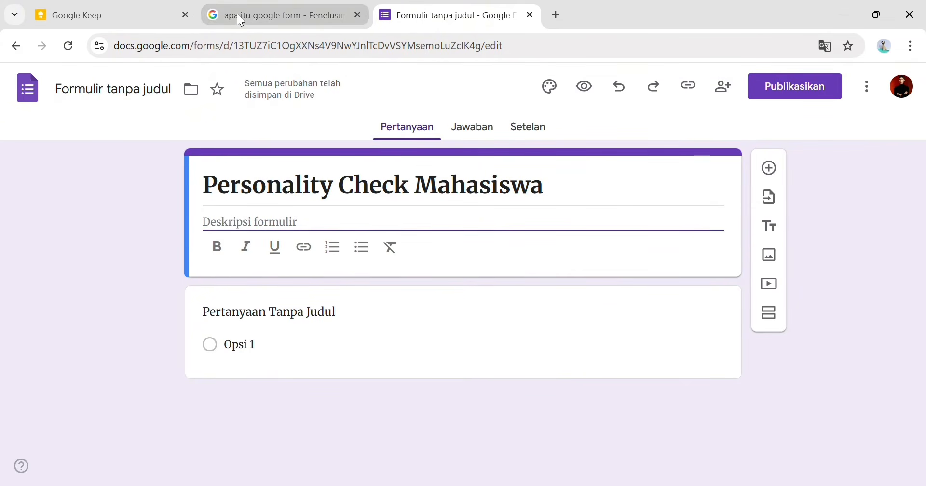
- Paste the Keep note's italic questionnaire paragraph into the form description
{"action": "left_click", "coordinate": [153, 15]}
{"action": "scroll", "coordinate": [331, 316], "scroll_direction": "down", "scroll_amount": 2}
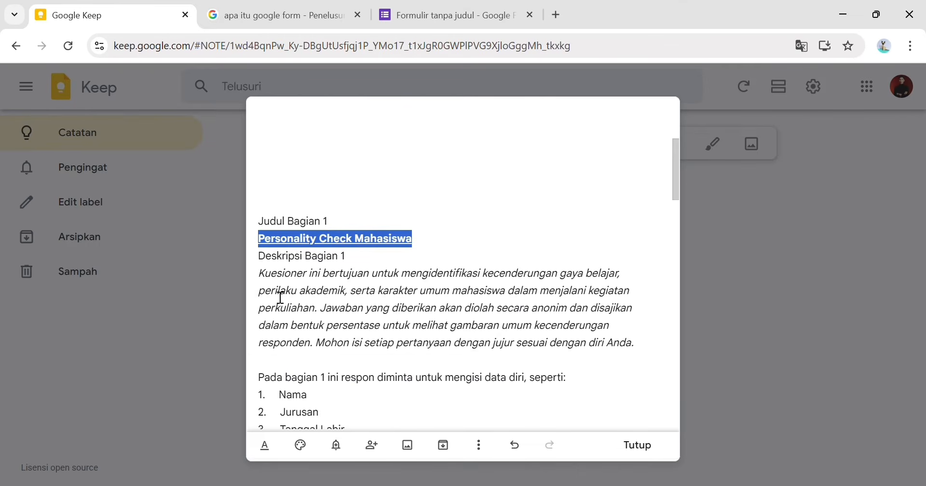
{"action": "left_click_drag", "start_coordinate": [259, 274], "coordinate": [641, 348]}
{"action": "key", "text": "ctrl+c"}
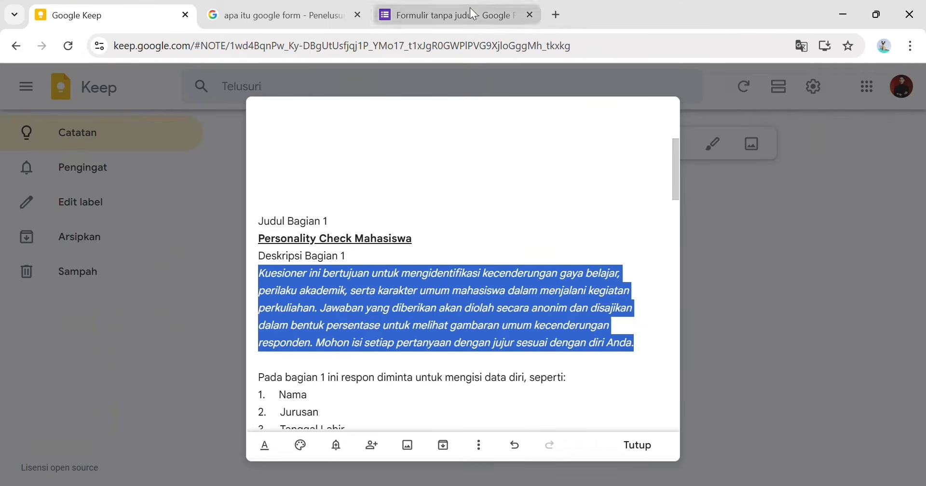
{"action": "left_click", "coordinate": [453, 15]}
{"action": "key", "text": "ctrl+v"}
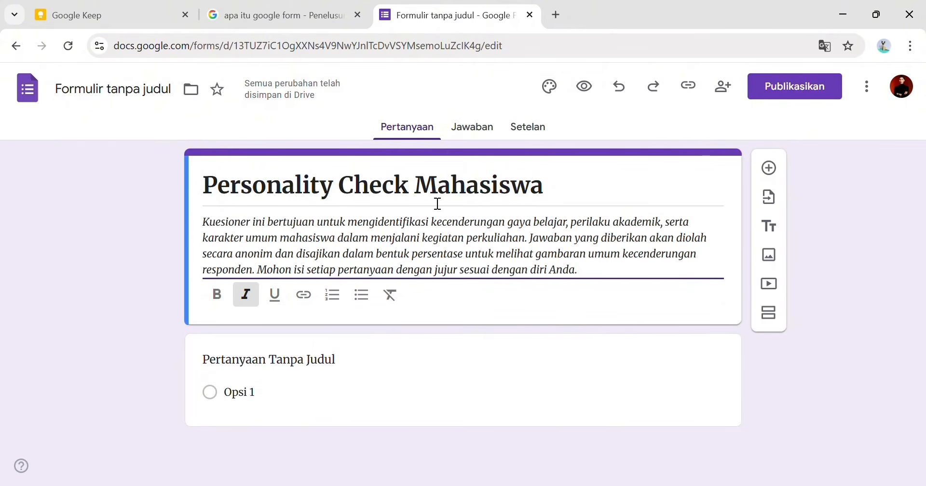
{"action": "left_click", "coordinate": [823, 268]}
{"action": "left_click", "coordinate": [686, 199]}
{"action": "triple_click", "coordinate": [655, 293]}
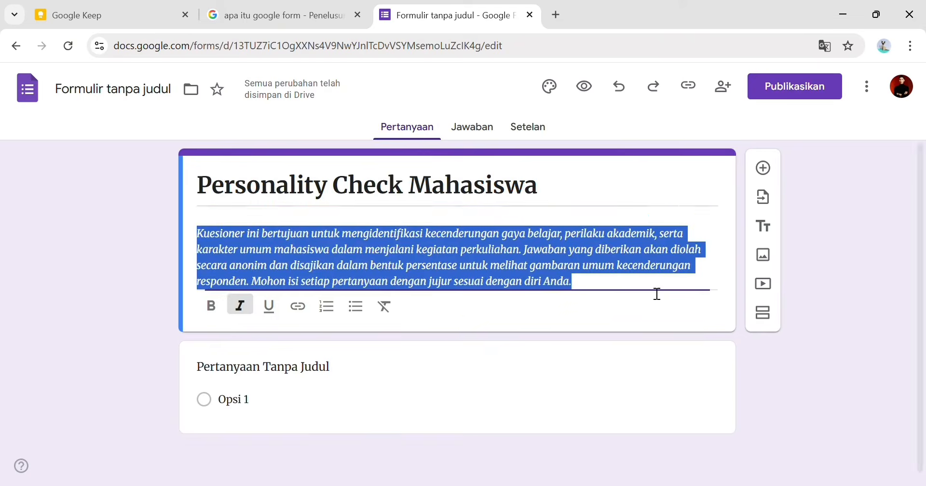
{"action": "left_click", "coordinate": [658, 340]}
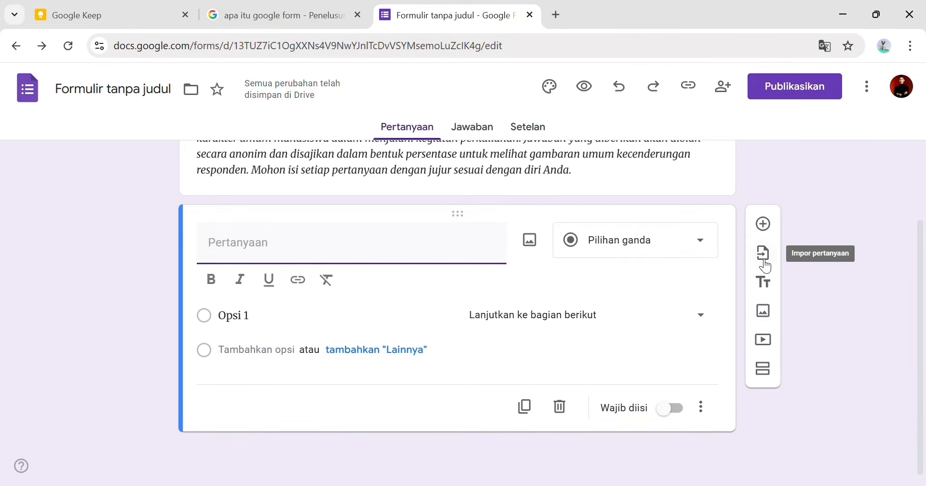
- Add a new blank multiple-choice question below the first one
{"action": "left_click", "coordinate": [763, 222]}
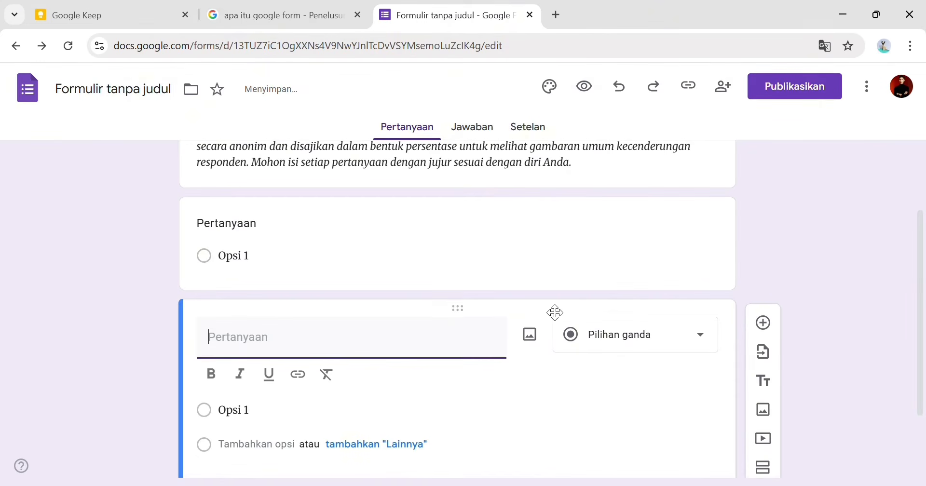
{"action": "left_click", "coordinate": [415, 259]}
{"action": "scroll", "coordinate": [656, 358], "scroll_direction": "down", "scroll_amount": 2}
{"action": "scroll", "coordinate": [675, 354], "scroll_direction": "up", "scroll_amount": 3}
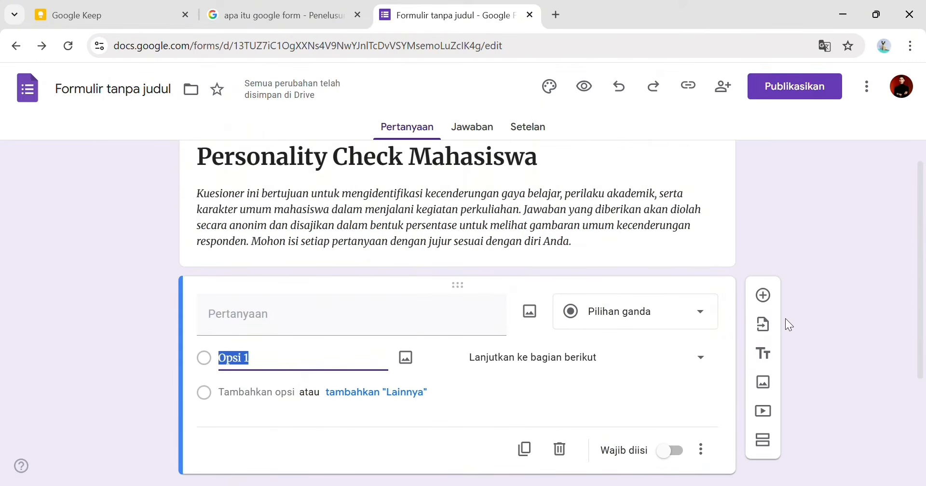
- Browse the import-questions picker in My Drive and Shared, then close it without importing
{"action": "left_click", "coordinate": [757, 329]}
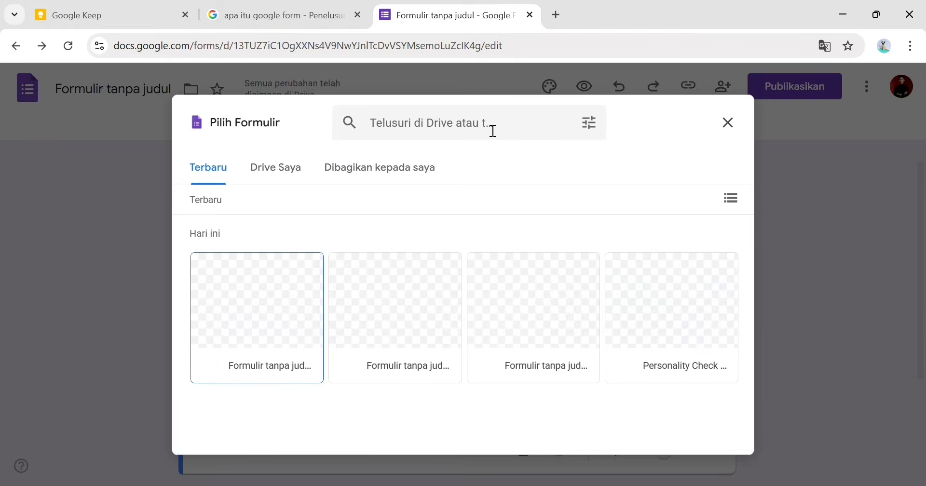
{"action": "left_click", "coordinate": [300, 179]}
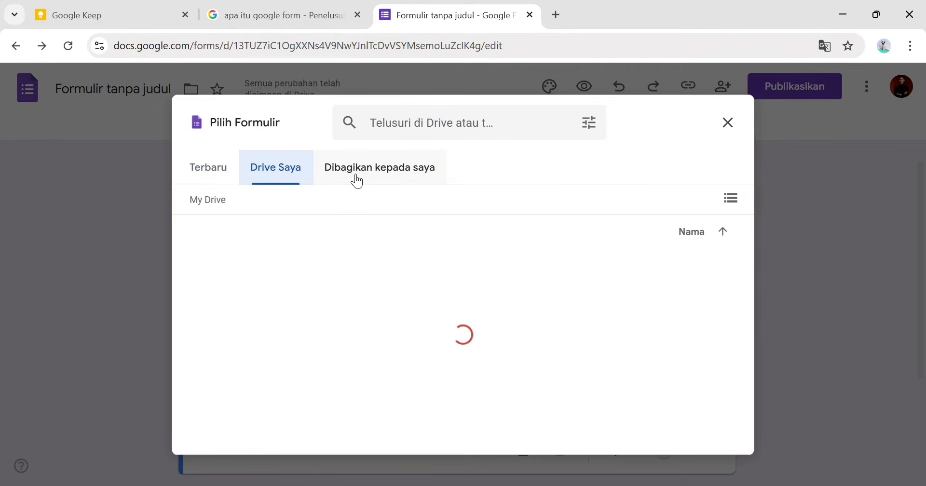
{"action": "left_click", "coordinate": [357, 181]}
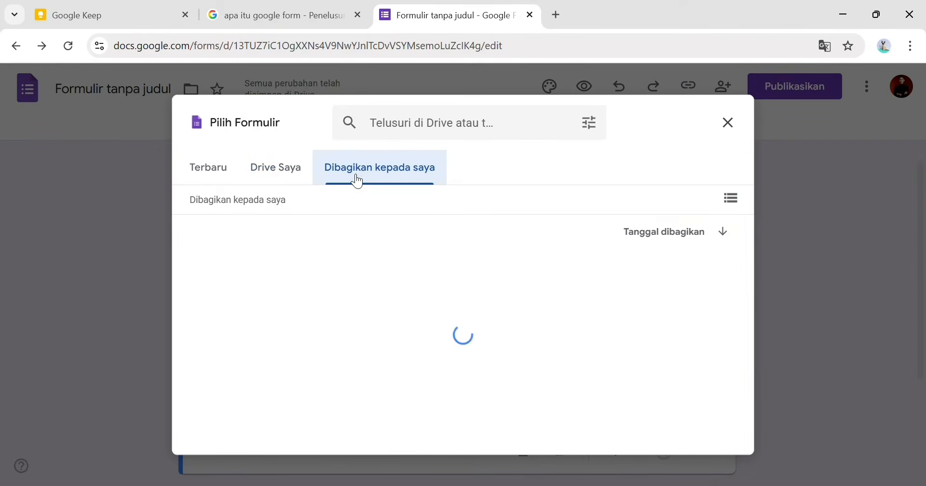
{"action": "left_click", "coordinate": [731, 127]}
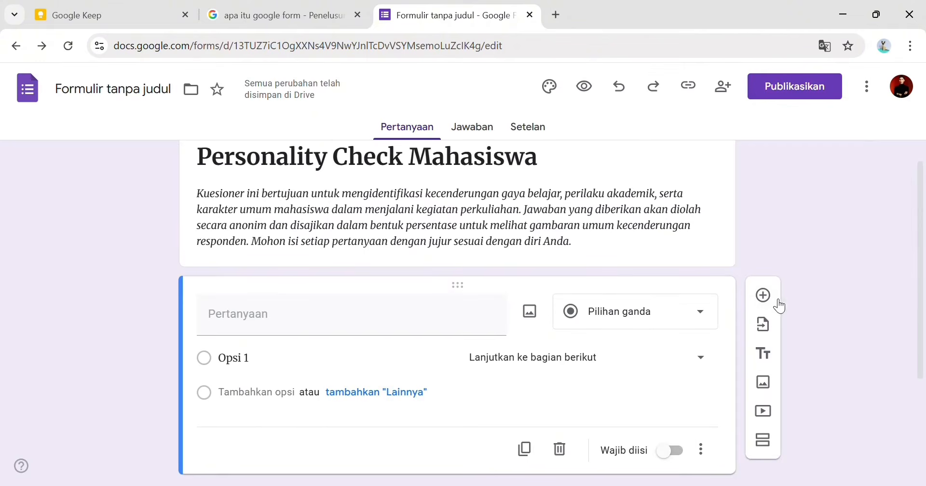
- Open and close the image and YouTube video inserters without adding anything
{"action": "left_click", "coordinate": [762, 386]}
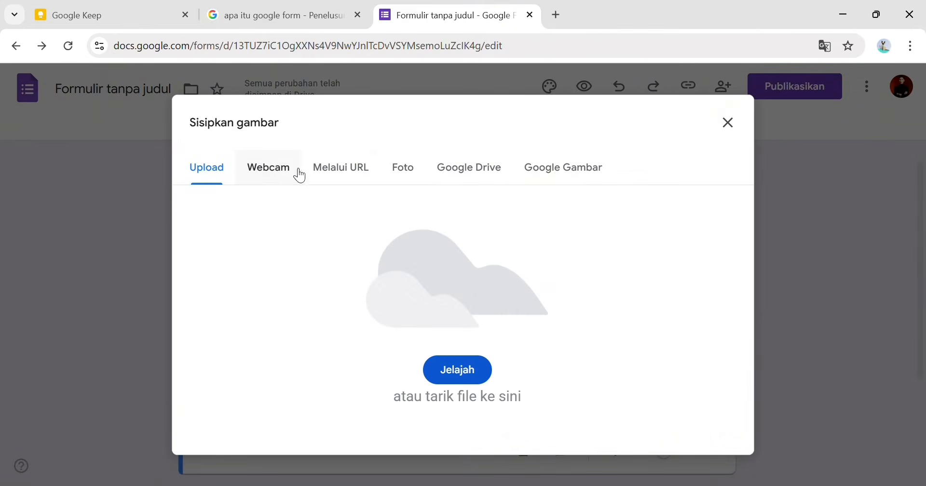
{"action": "left_click", "coordinate": [728, 123]}
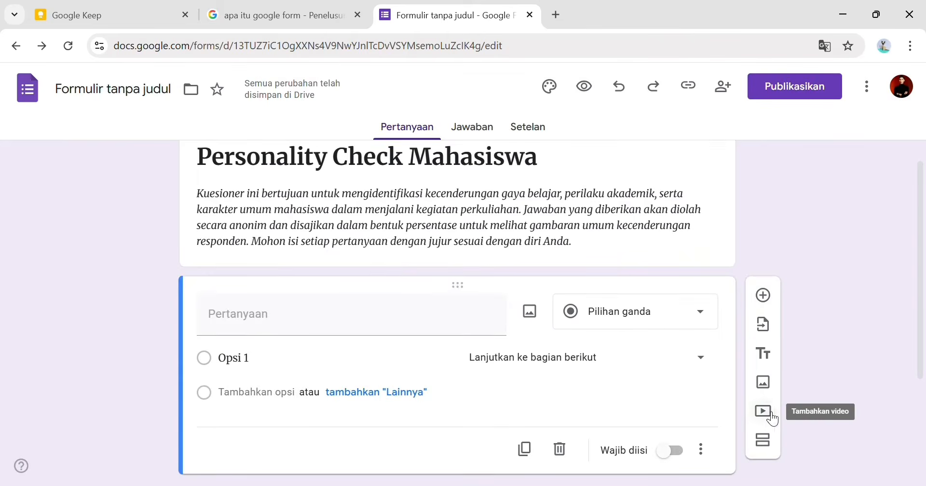
{"action": "left_click", "coordinate": [766, 413]}
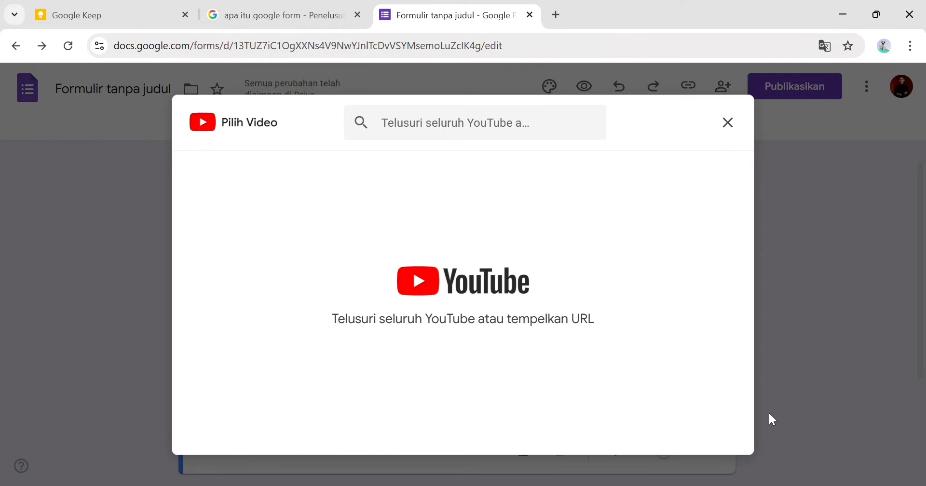
{"action": "left_click", "coordinate": [728, 124]}
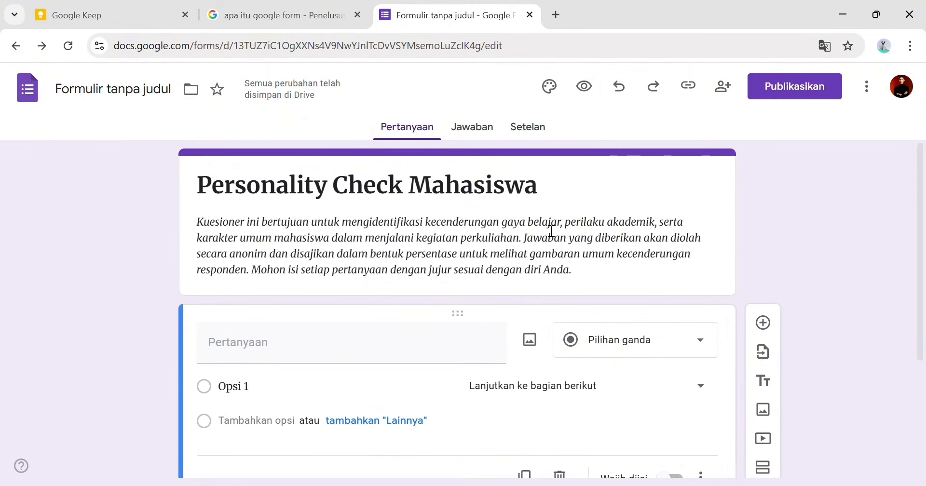
{"action": "left_click", "coordinate": [310, 325]}
- Make the first question a required short-answer question titled Nama, using the Keep data list
{"action": "left_click", "coordinate": [77, 15]}
{"action": "scroll", "coordinate": [340, 351], "scroll_direction": "down", "scroll_amount": 2}
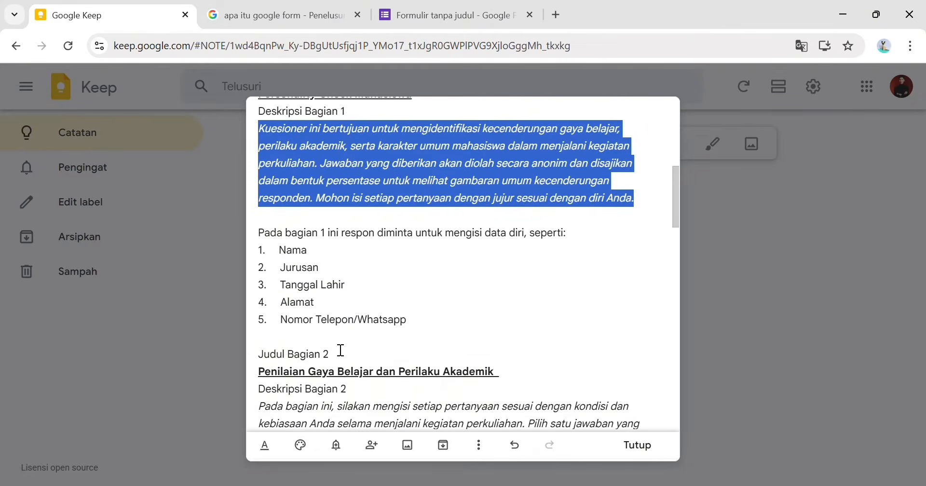
{"action": "left_click_drag", "start_coordinate": [258, 233], "coordinate": [431, 325]}
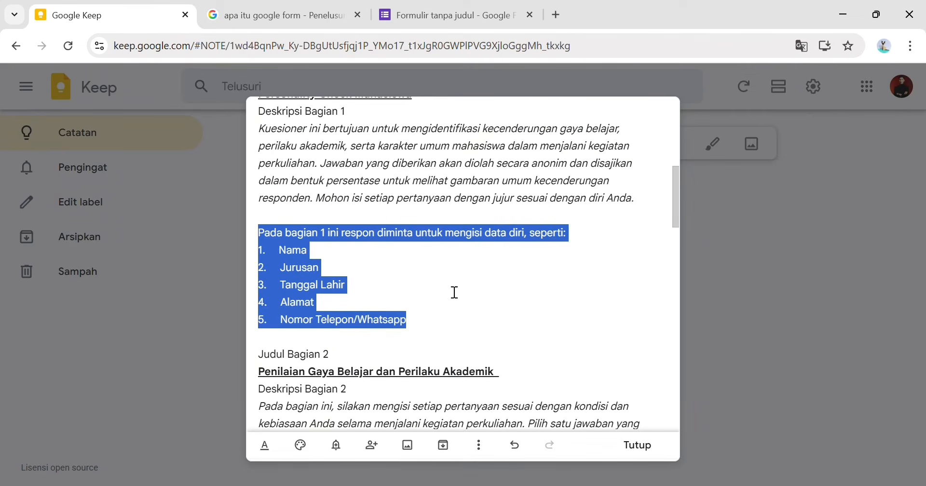
{"action": "left_click", "coordinate": [419, 12]}
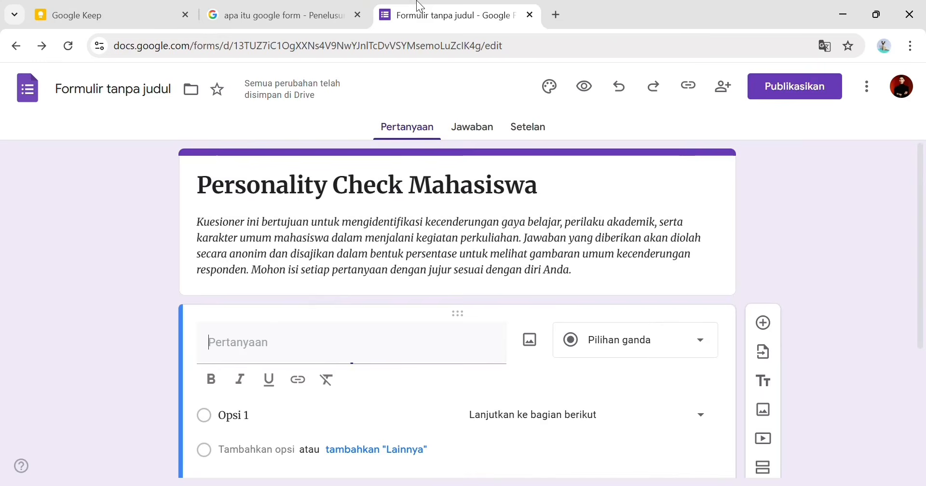
{"action": "type", "text": "Nama"}
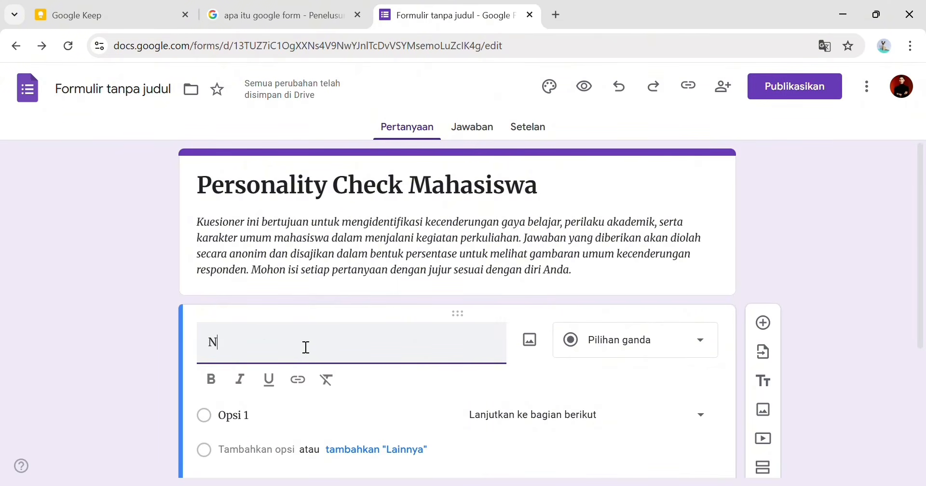
{"action": "left_click", "coordinate": [596, 344]}
{"action": "left_click", "coordinate": [588, 336]}
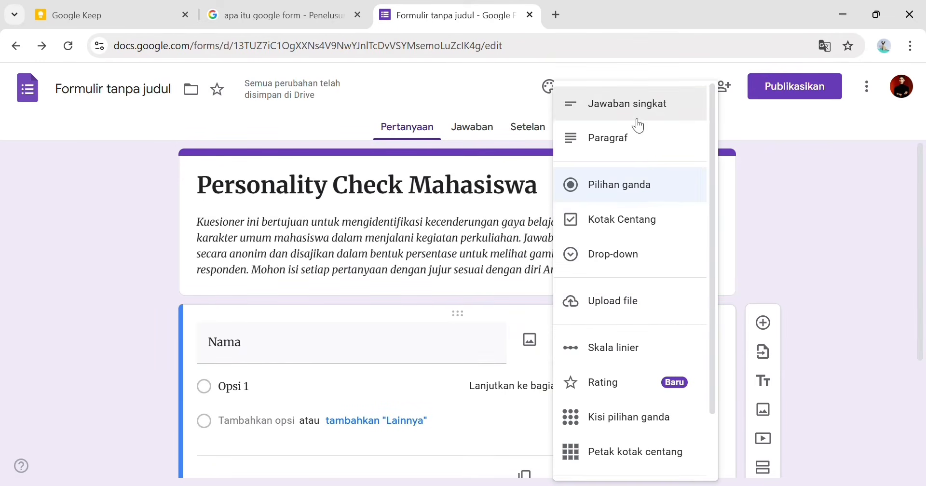
{"action": "left_click", "coordinate": [635, 114]}
{"action": "scroll", "coordinate": [595, 338], "scroll_direction": "down", "scroll_amount": 3}
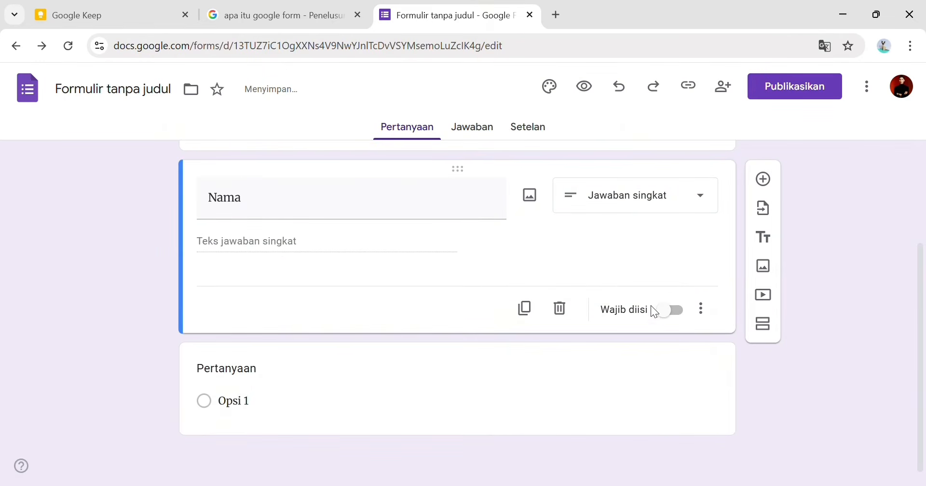
{"action": "left_click", "coordinate": [671, 310]}
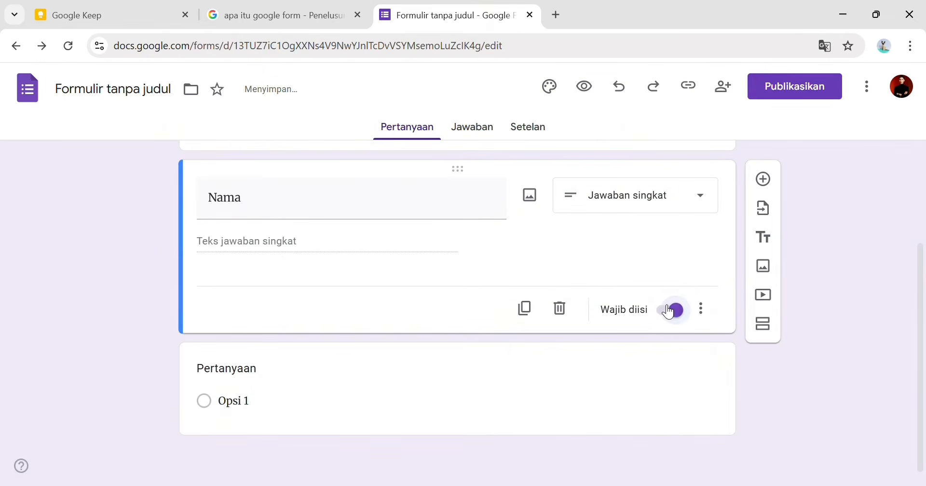
{"action": "left_click", "coordinate": [258, 376]}
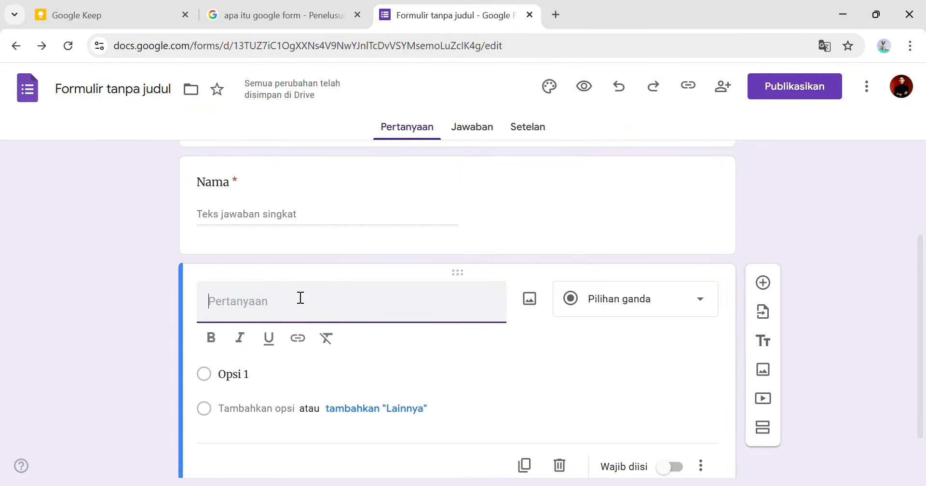
- Make the next question a required short-answer question titled Jurusan
{"action": "type", "text": "Jurusa"}
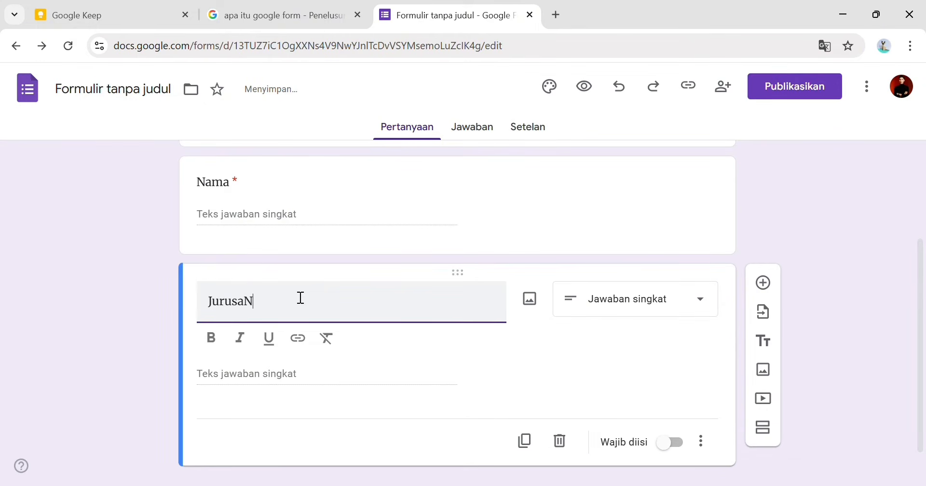
{"action": "type", "text": "n"}
{"action": "left_click", "coordinate": [584, 311]}
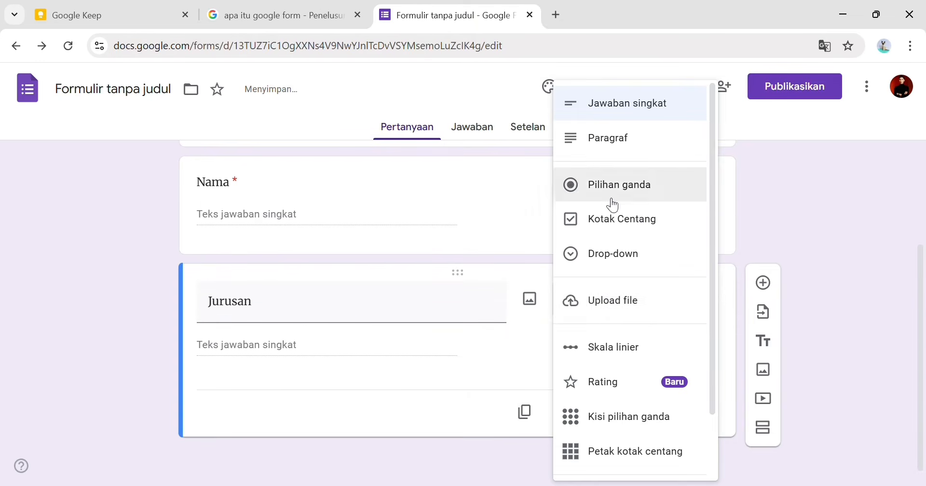
{"action": "left_click", "coordinate": [622, 103]}
{"action": "left_click", "coordinate": [670, 414]}
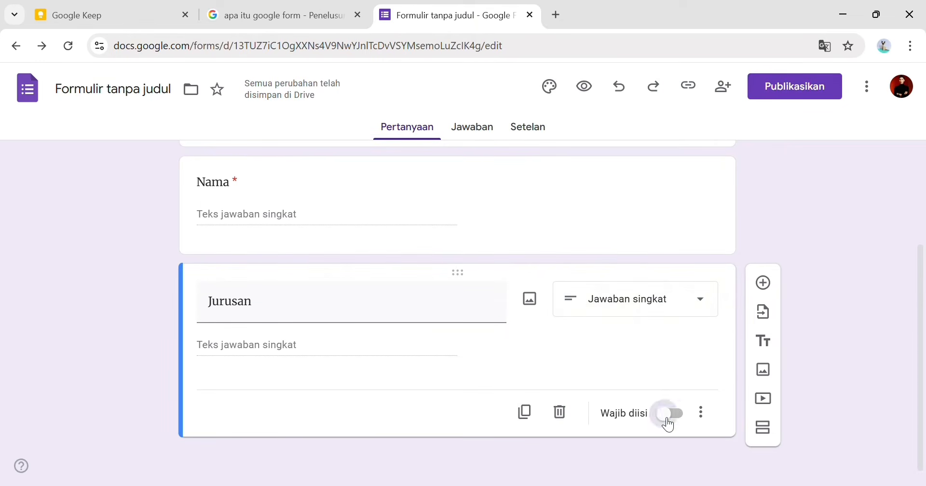
- Duplicate the Jurusan question and retitle the copy Alamat
{"action": "left_click", "coordinate": [524, 411]}
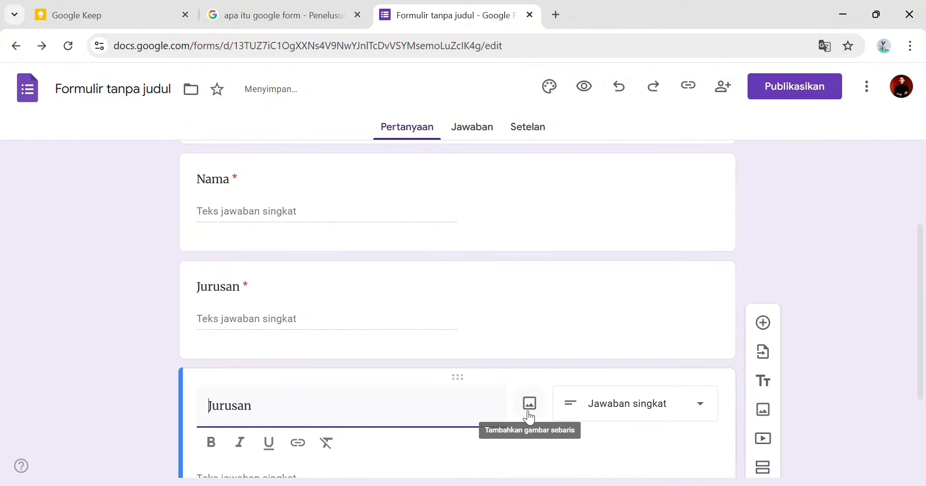
{"action": "left_click_drag", "start_coordinate": [275, 428], "coordinate": [239, 404]}
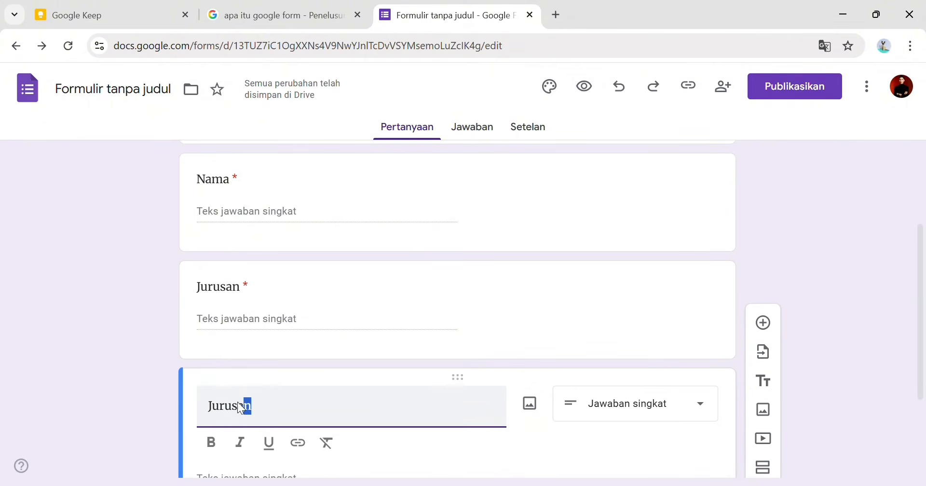
{"action": "key", "text": "BackSpace"}
{"action": "type", "text": "amat"}
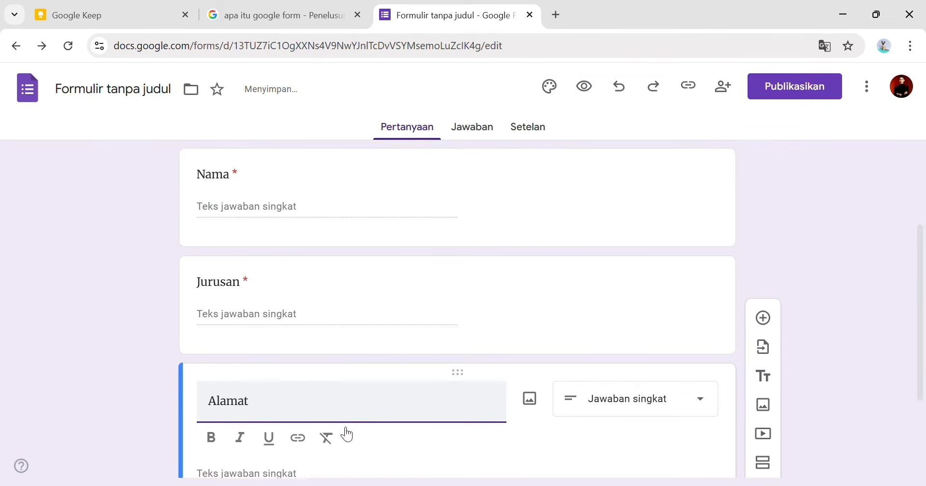
- Duplicate the question, retitle it 'Tanggal Lahir' and change its type to a date question
{"action": "scroll", "coordinate": [345, 433], "scroll_direction": "down", "scroll_amount": 3}
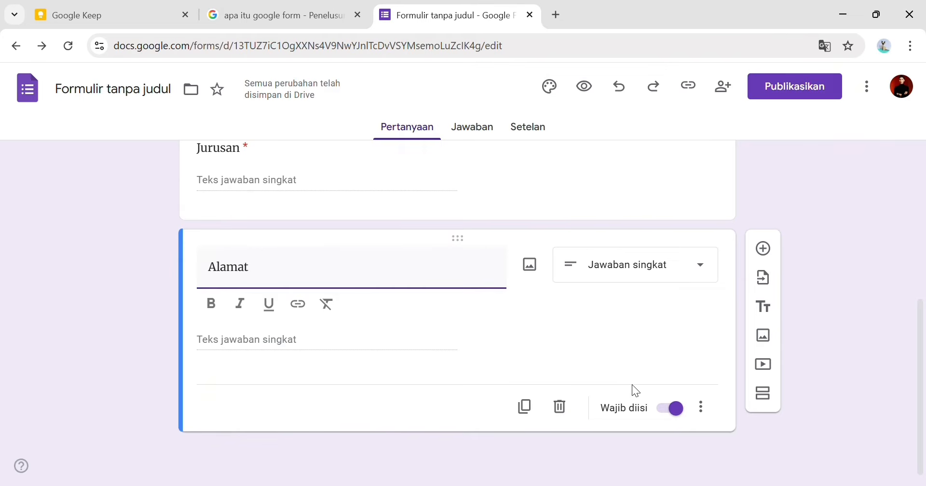
{"action": "left_click", "coordinate": [525, 408]}
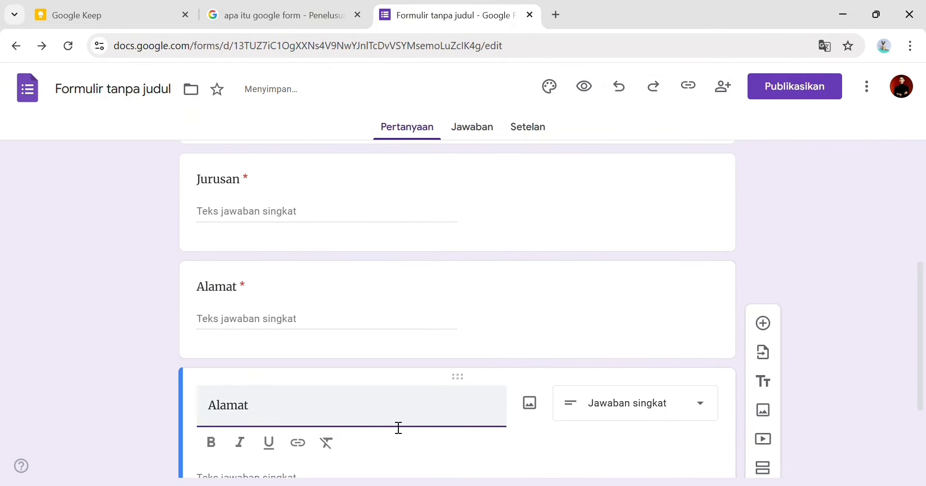
{"action": "type", "text": "Temp"}
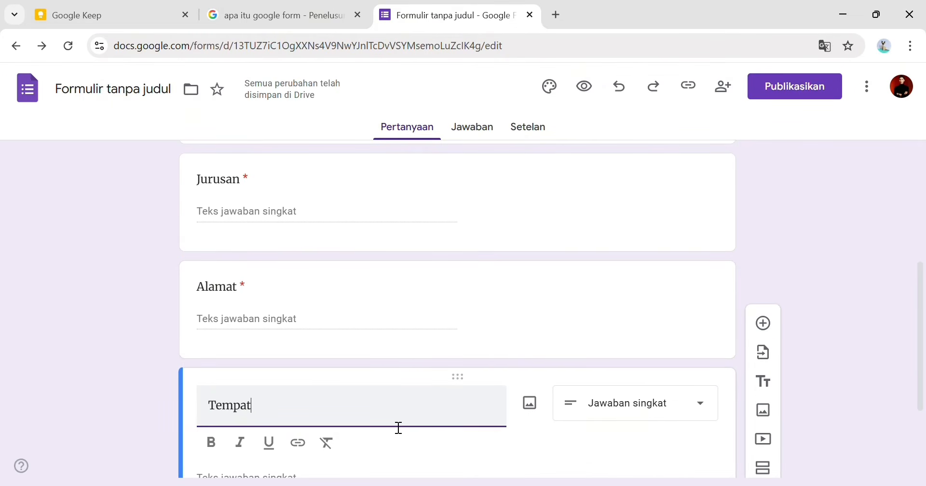
{"action": "key", "text": "BackSpace"}
{"action": "key", "text": "BackSpace"}
{"action": "key", "text": "BackSpace"}
{"action": "key", "text": "BackSpace"}
{"action": "key", "text": "BackSpace"}
{"action": "key", "text": "BackSpace"}
{"action": "key", "text": "BackSpace"}
{"action": "key", "text": "BackSpace"}
{"action": "key", "text": "BackSpace"}
{"action": "key", "text": "BackSpace"}
{"action": "key", "text": "BackSpace"}
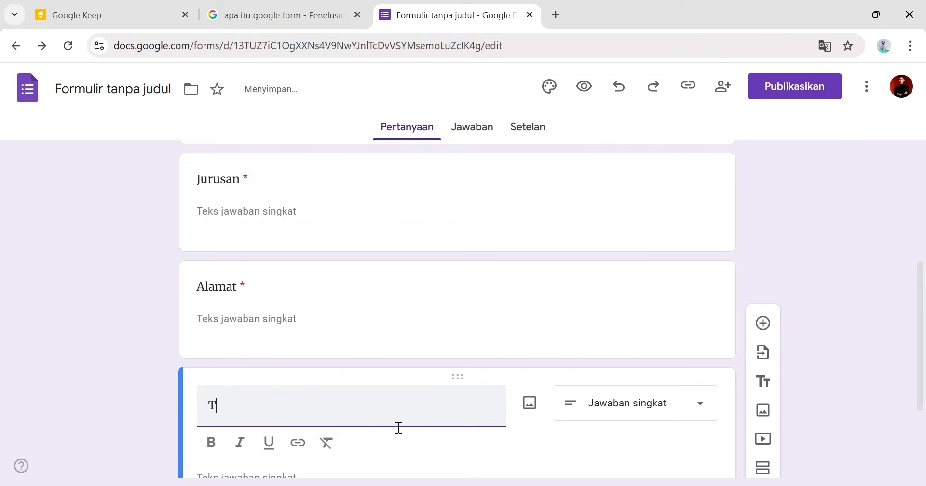
{"action": "type", "text": "Ta"}
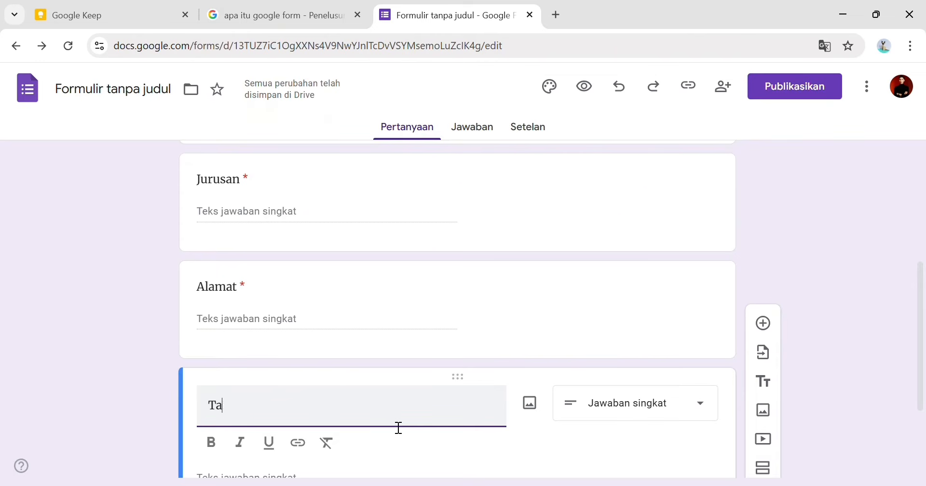
{"action": "type", "text": "nggal;"}
{"action": "key", "text": "BackSpace"}
{"action": "type", "text": "Lahir"}
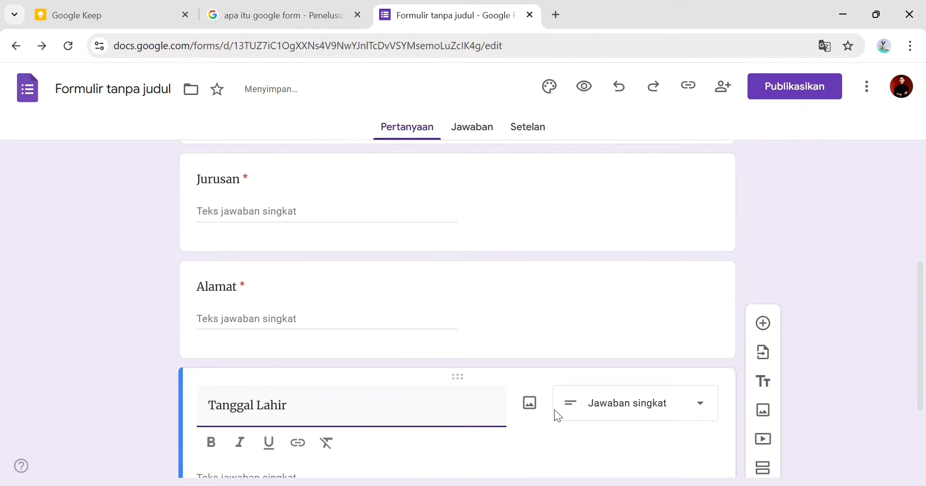
{"action": "left_click", "coordinate": [558, 415]}
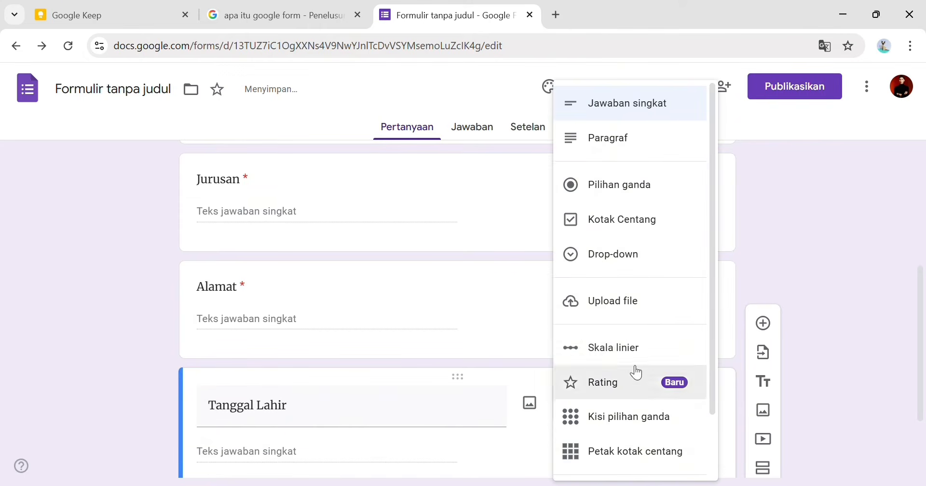
{"action": "scroll", "coordinate": [633, 357], "scroll_direction": "down", "scroll_amount": 2}
{"action": "left_click", "coordinate": [629, 425]}
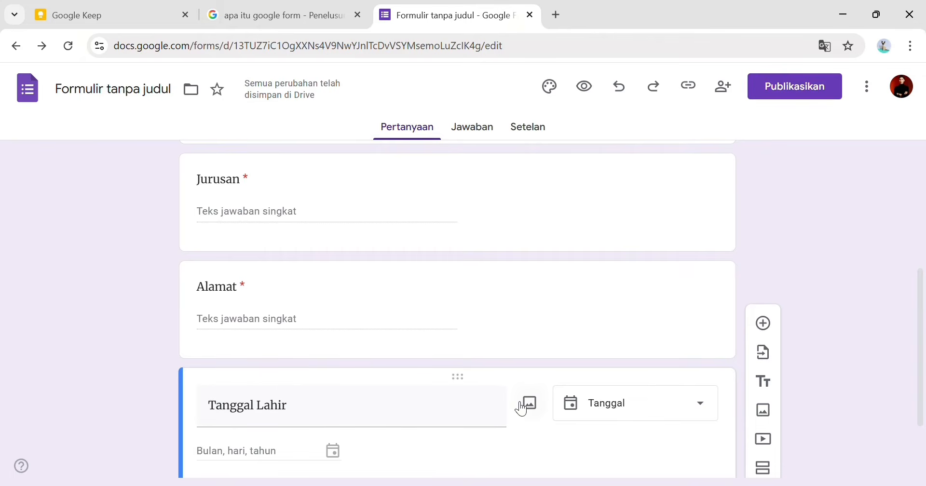
- Duplicate Tanggal Lahir and retitle the copy 'Nomor Telepon/Whatsapp'
{"action": "scroll", "coordinate": [506, 407], "scroll_direction": "down", "scroll_amount": 2}
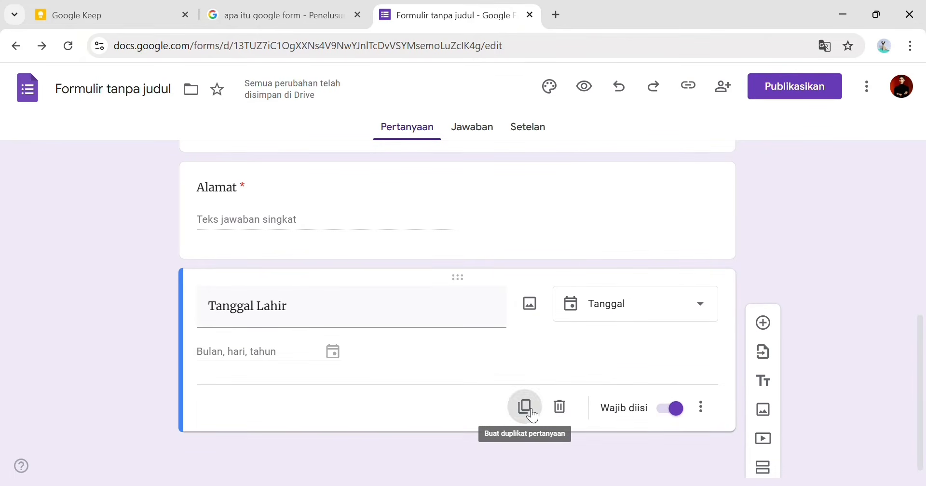
{"action": "left_click", "coordinate": [525, 406]}
{"action": "left_click_drag", "start_coordinate": [289, 278], "coordinate": [140, 276]}
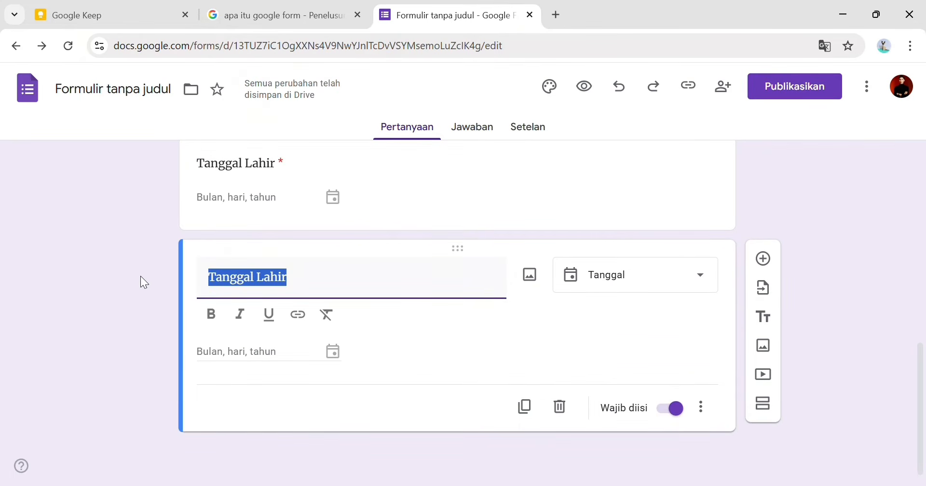
{"action": "type", "text": "Nomor"}
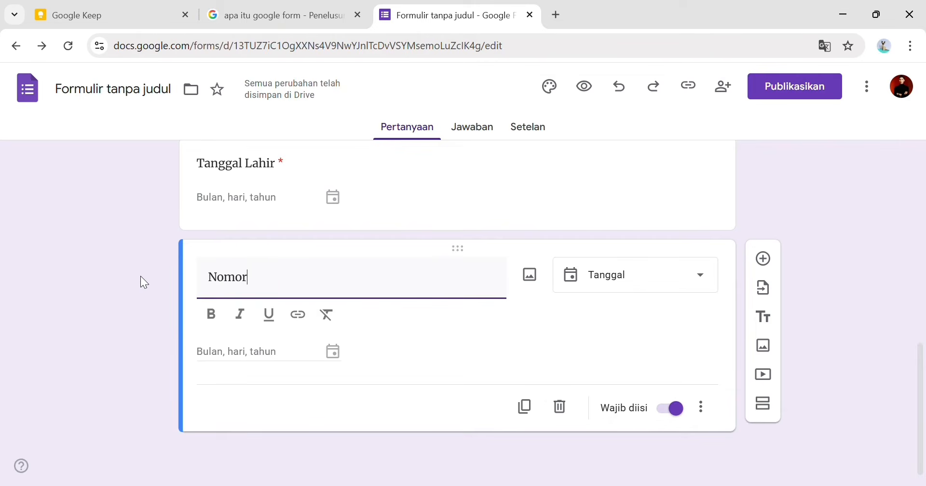
{"action": "type", "text": " Telepon/Wh"}
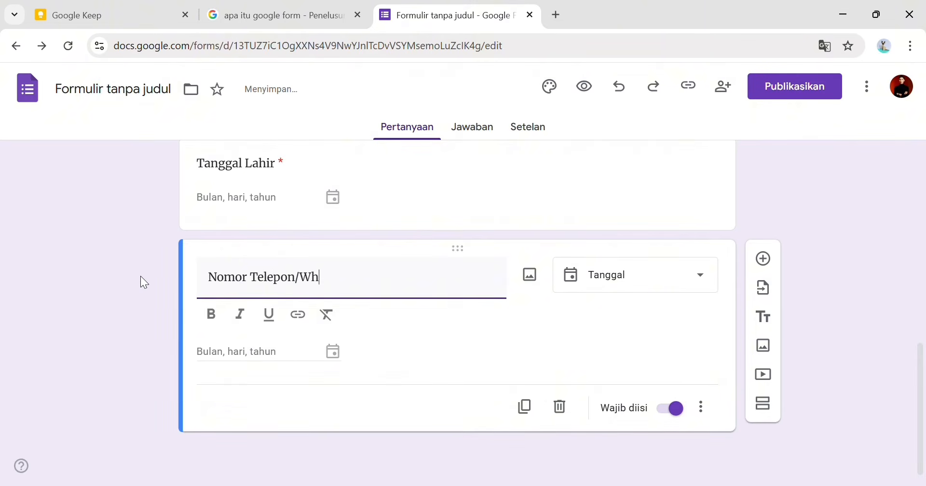
{"action": "type", "text": "atsaa"}
- Add a second section, try merging it into the section above, then undo the merge
{"action": "left_click", "coordinate": [763, 403]}
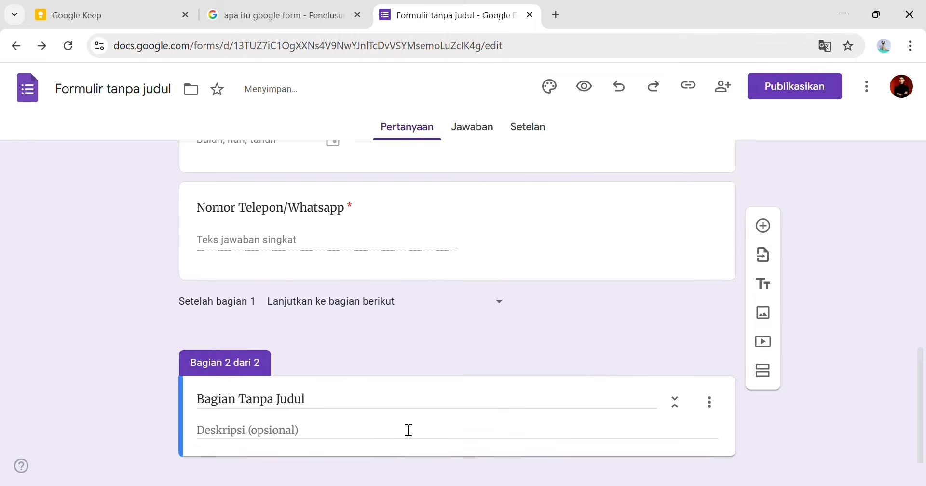
{"action": "left_click", "coordinate": [374, 376]}
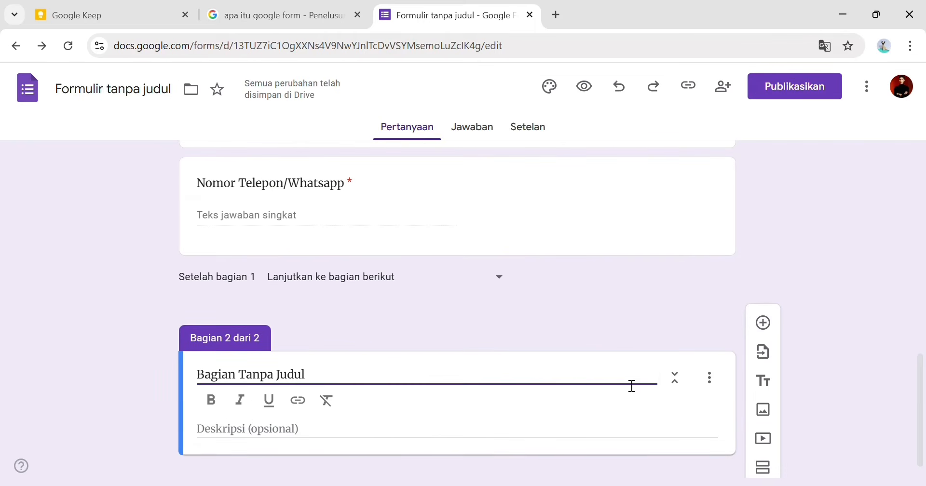
{"action": "left_click", "coordinate": [709, 378]}
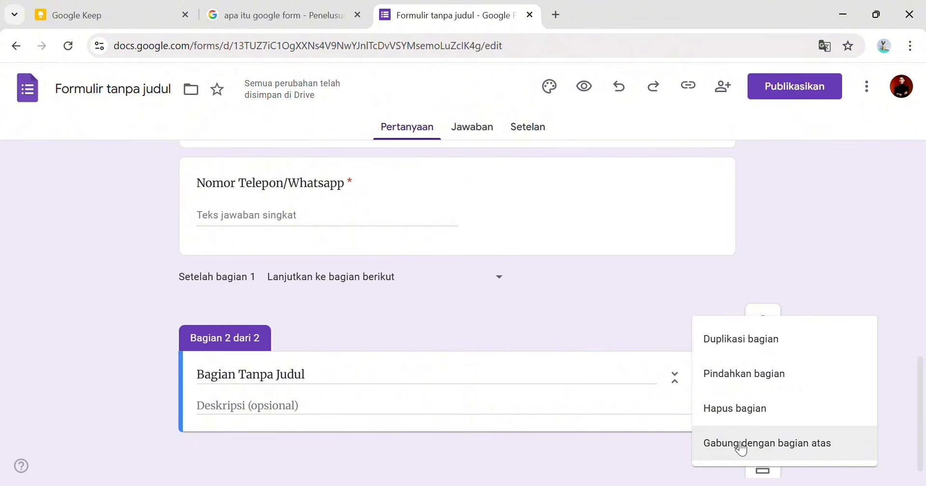
{"action": "left_click", "coordinate": [742, 448]}
{"action": "scroll", "coordinate": [533, 420], "scroll_direction": "up", "scroll_amount": 8}
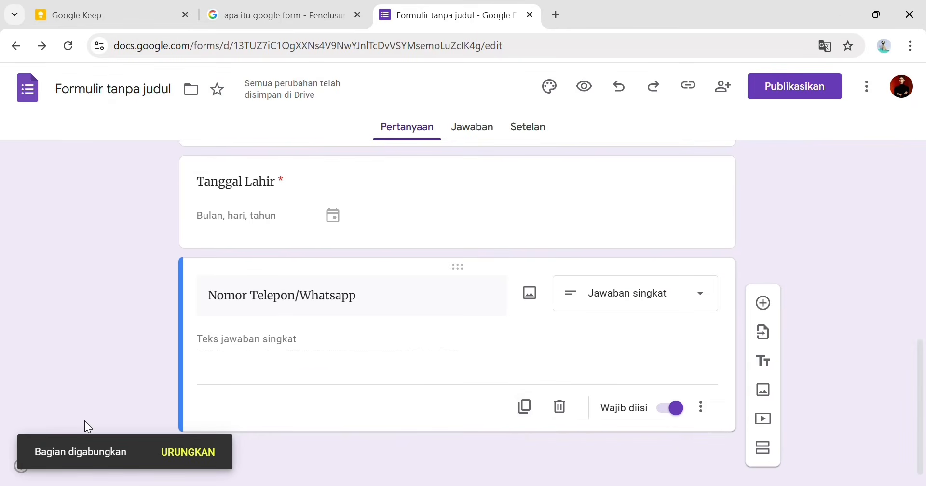
{"action": "left_click", "coordinate": [188, 452]}
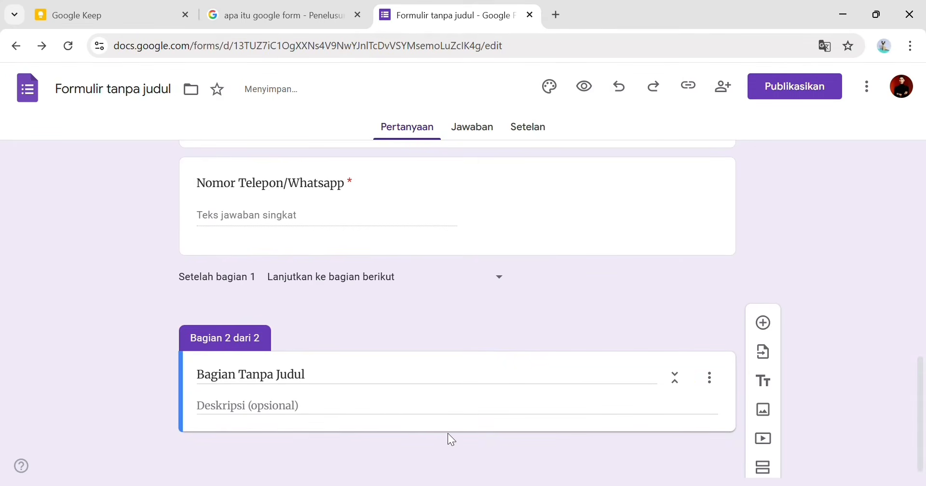
{"action": "left_click_drag", "start_coordinate": [368, 384], "coordinate": [199, 375]}
- Paste the note's heading 'Penilaian Gaya Belajar dan Perilaku Akademik' as the section 2 title
{"action": "left_click", "coordinate": [101, 12]}
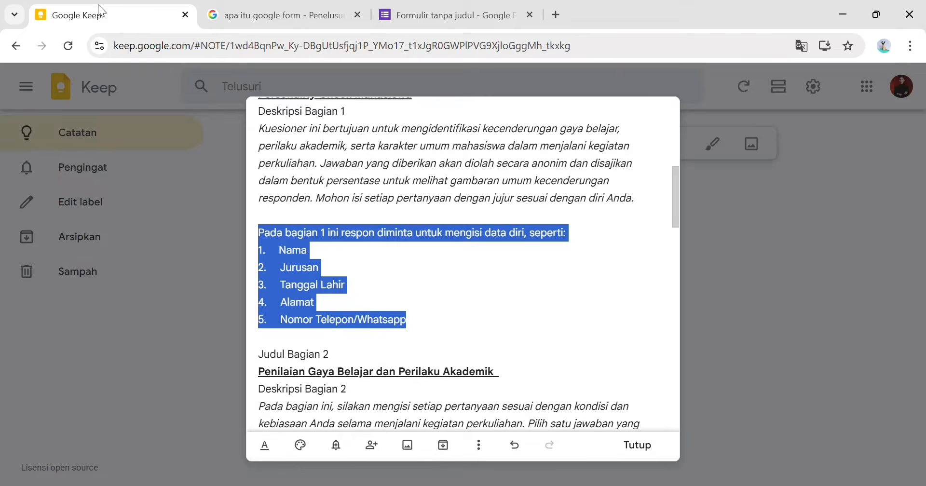
{"action": "scroll", "coordinate": [346, 373], "scroll_direction": "down", "scroll_amount": 2}
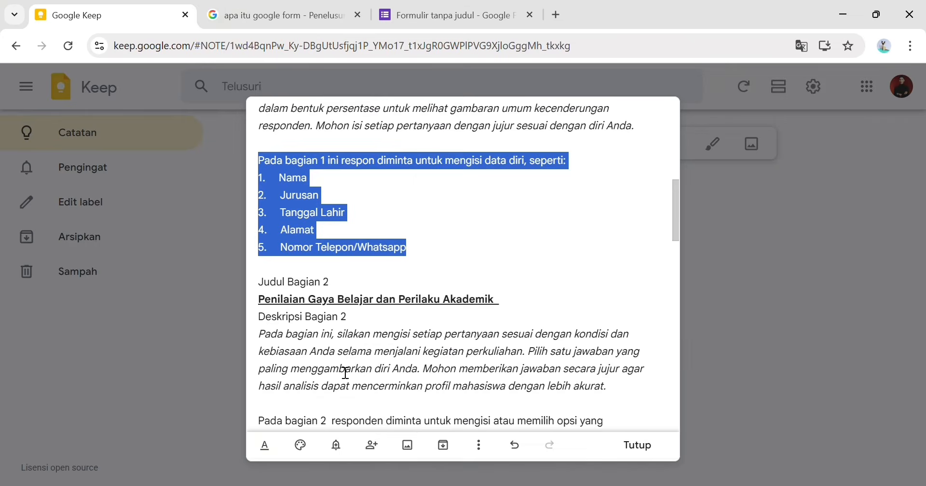
{"action": "scroll", "coordinate": [345, 372], "scroll_direction": "down", "scroll_amount": 2}
{"action": "left_click_drag", "start_coordinate": [259, 227], "coordinate": [525, 234]}
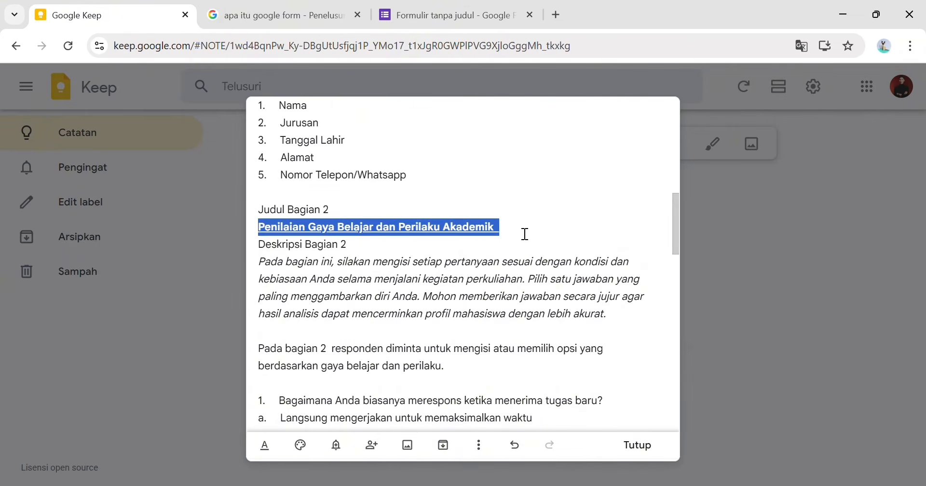
{"action": "left_click", "coordinate": [416, 12]}
{"action": "key", "text": "ctrl+v"}
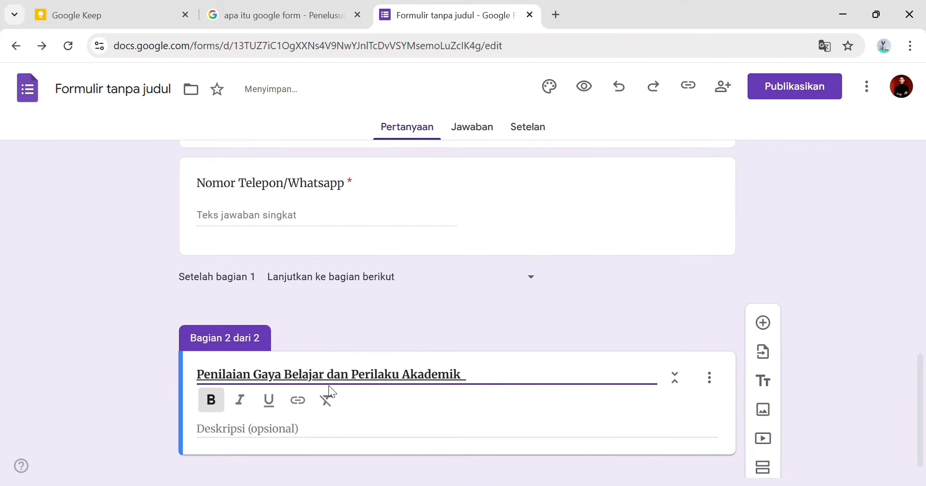
{"action": "key", "text": "ctrl+a"}
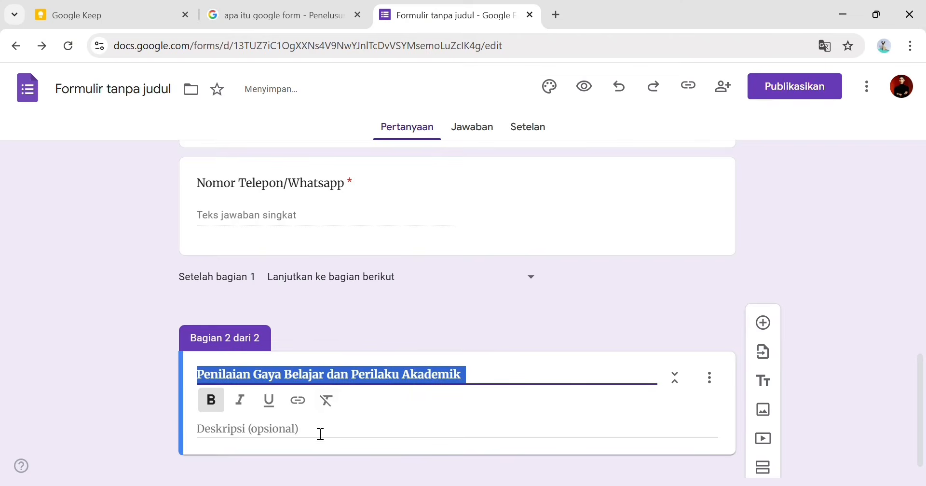
- Paste the note's section 2 instructions paragraph into the section description
{"action": "left_click", "coordinate": [321, 432]}
{"action": "left_click", "coordinate": [130, 20]}
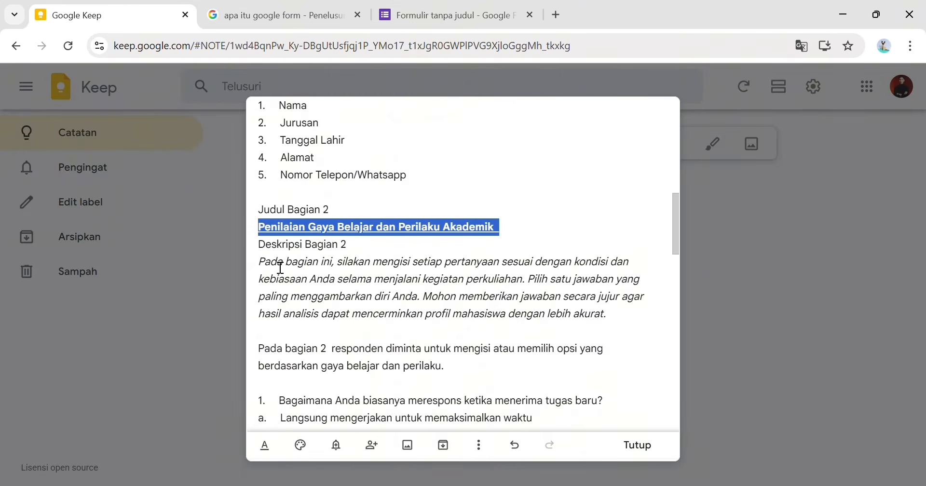
{"action": "left_click_drag", "start_coordinate": [261, 263], "coordinate": [621, 316]}
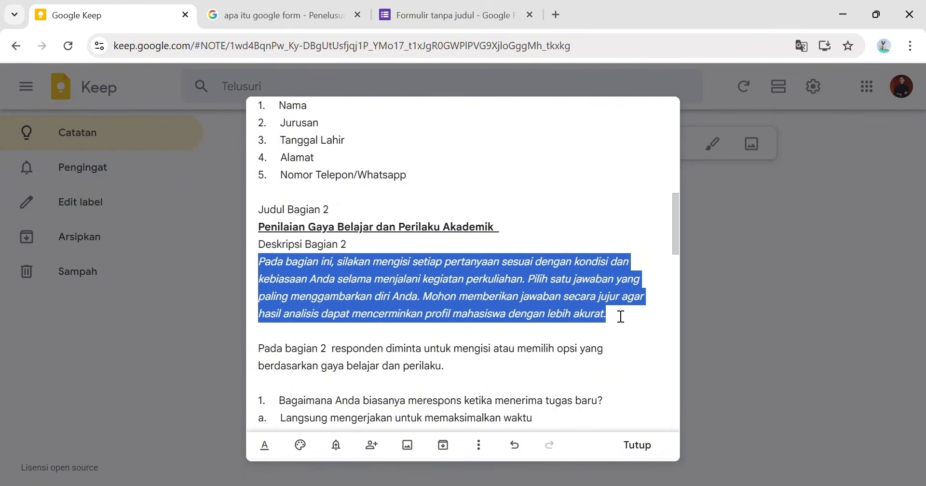
{"action": "left_click", "coordinate": [421, 22]}
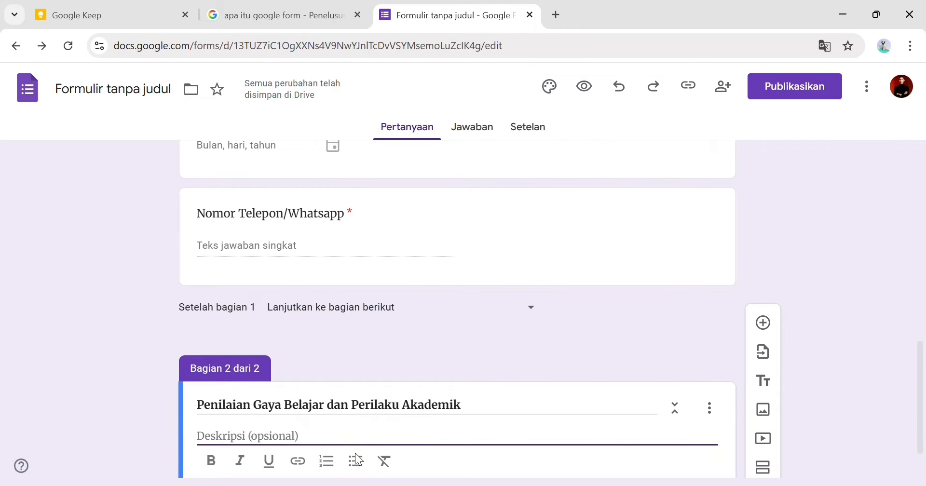
{"action": "key", "text": "ctrl+v"}
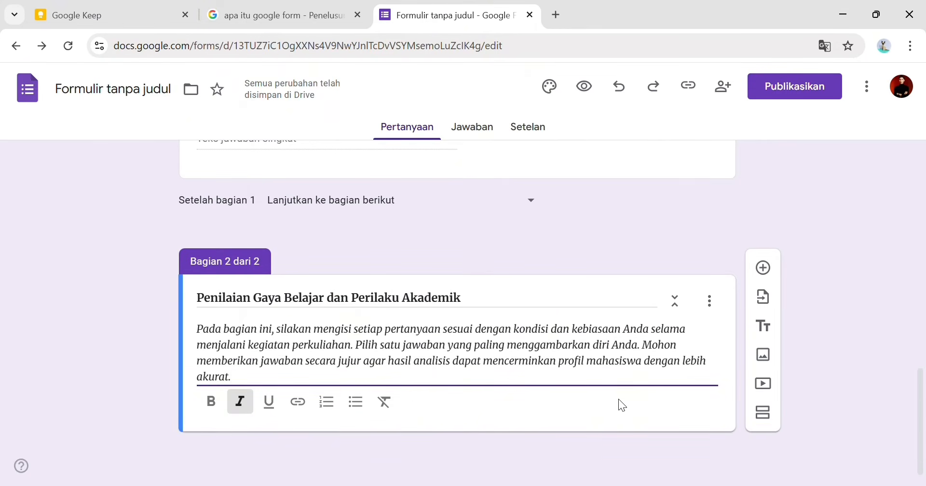
{"action": "left_click", "coordinate": [464, 425]}
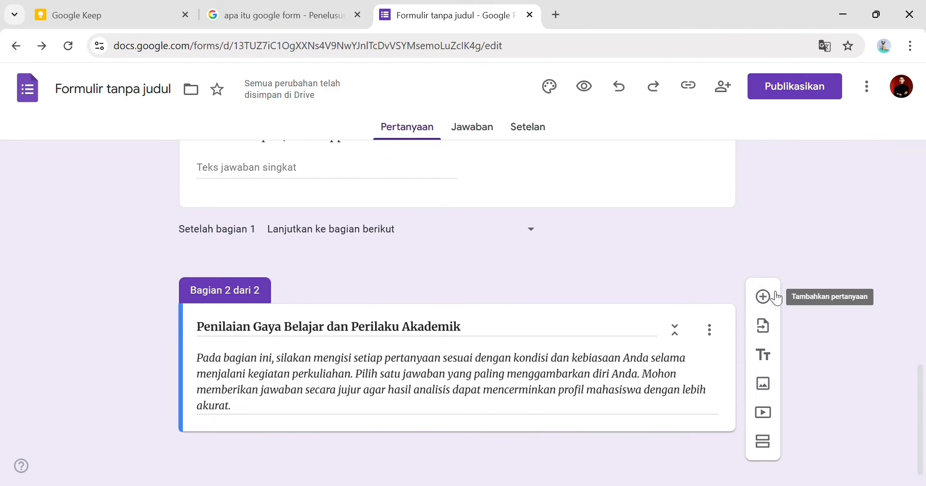
- Add a required question to section 2 using the first question's text from the note
{"action": "left_click", "coordinate": [763, 295]}
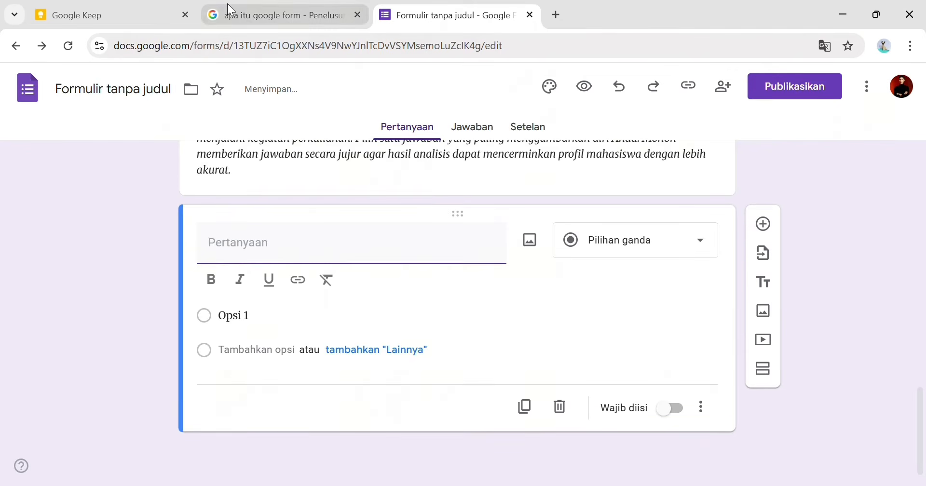
{"action": "left_click", "coordinate": [229, 4]}
{"action": "left_click", "coordinate": [130, 17]}
{"action": "scroll", "coordinate": [324, 232], "scroll_direction": "down", "scroll_amount": 5}
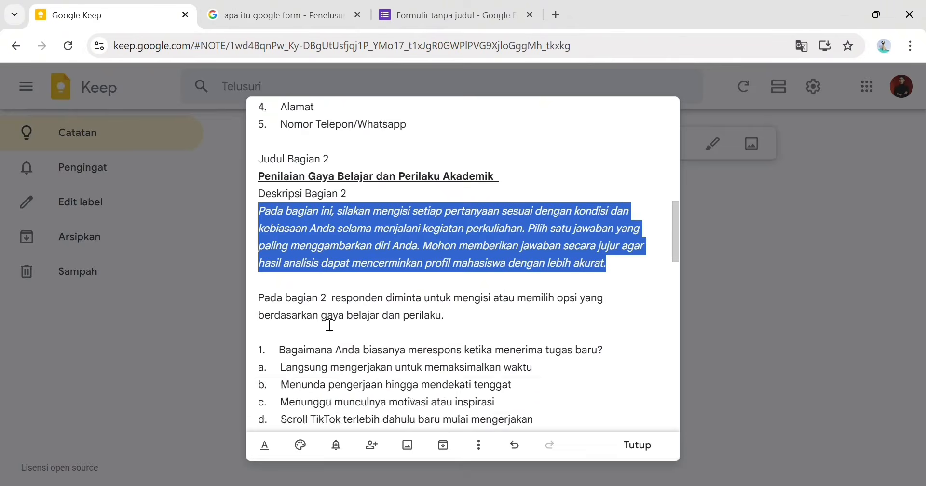
{"action": "left_click_drag", "start_coordinate": [280, 192], "coordinate": [594, 198]}
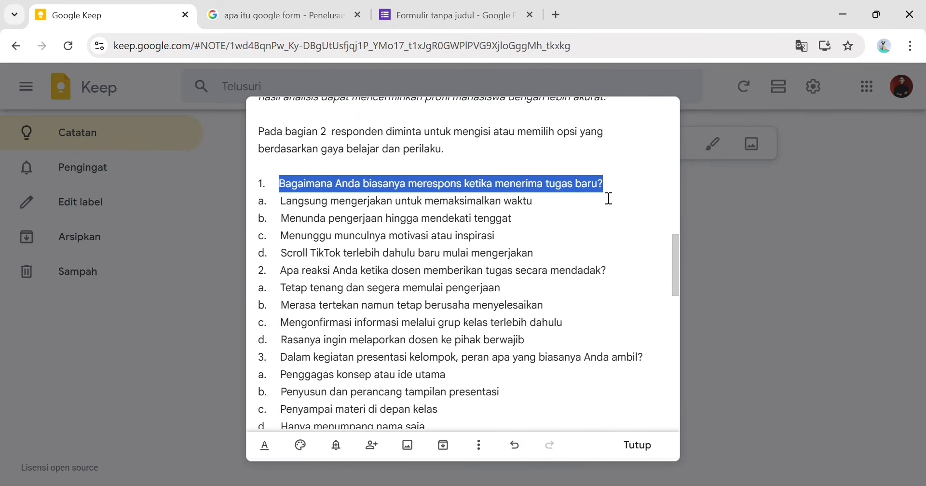
{"action": "left_click", "coordinate": [448, 15]}
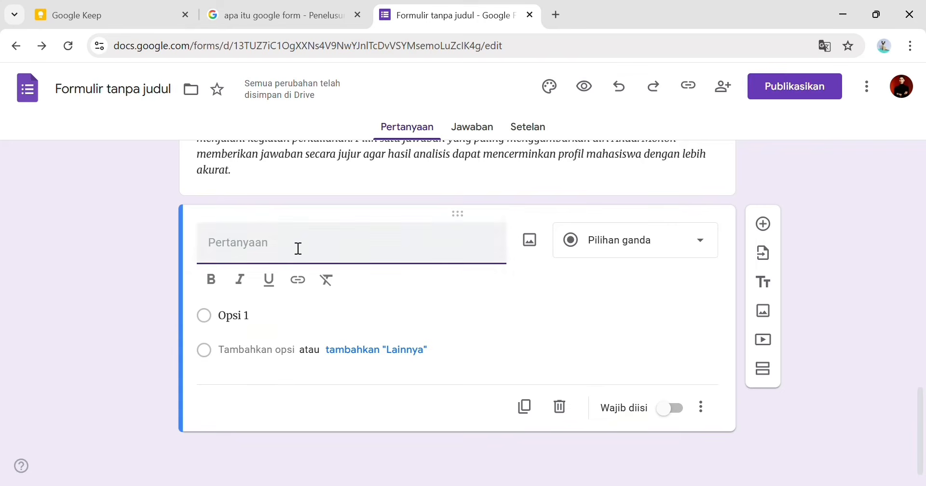
{"action": "type", "text": "Bagaimana Anda biasanya merespons ketika menerima tugas baru?"}
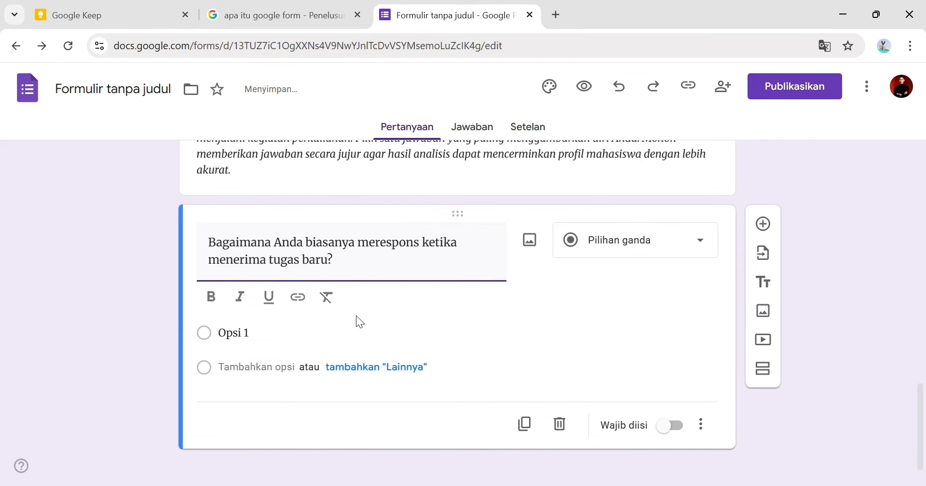
{"action": "left_click", "coordinate": [231, 333]}
{"action": "left_click", "coordinate": [665, 410]}
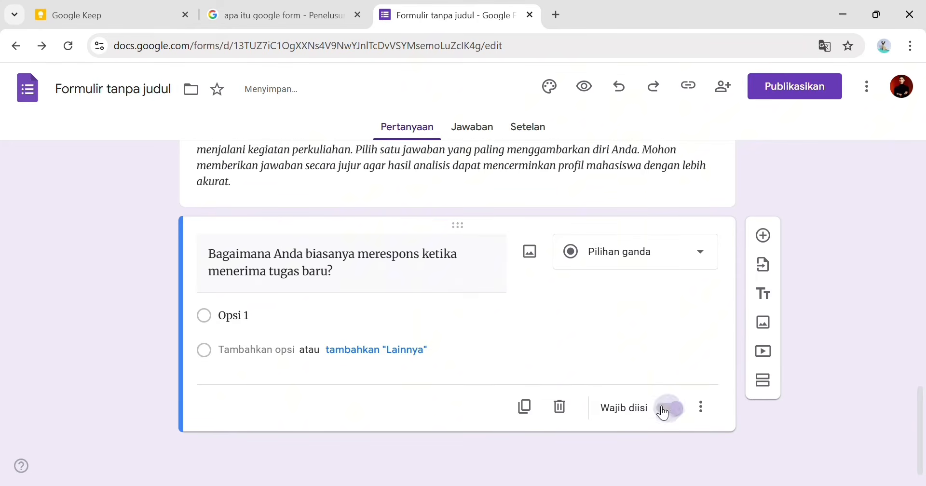
- Fill the first two options with answers a and b from the note
{"action": "left_click", "coordinate": [100, 9]}
{"action": "mouse_move", "coordinate": [279, 201]}
{"action": "left_mouse_down"}
{"action": "mouse_move", "coordinate": [522, 203]}
{"action": "mouse_move", "coordinate": [288, 216]}
{"action": "left_mouse_up"}
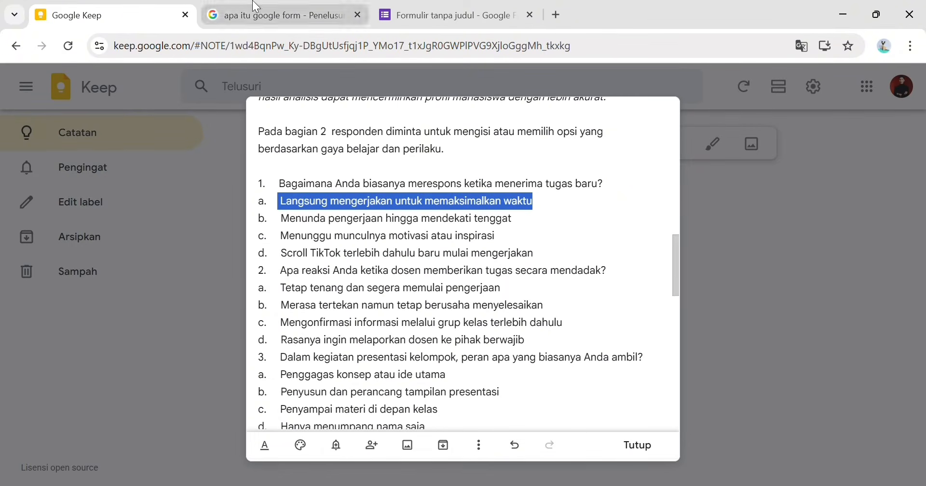
{"action": "left_click", "coordinate": [414, 6]}
{"action": "left_click", "coordinate": [329, 324]}
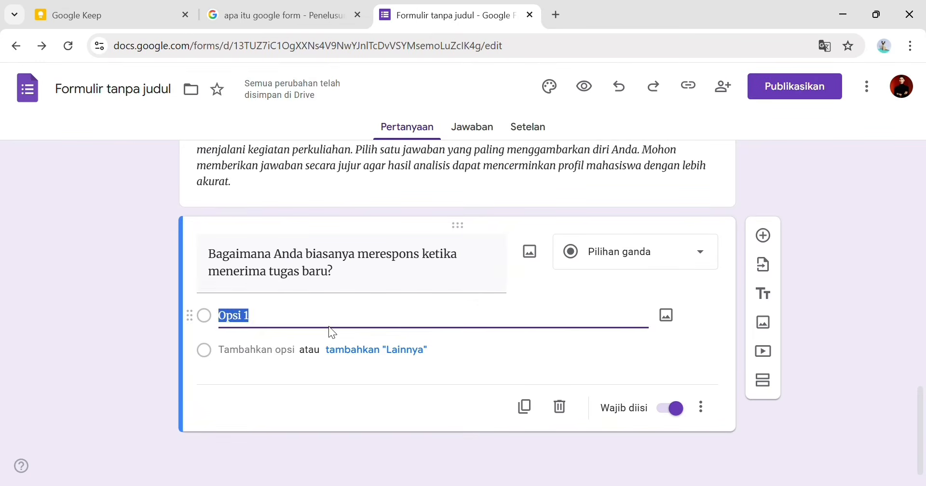
{"action": "type", "text": "Langsung mengerjakan untuk memaksimalkan waktu"}
{"action": "left_click", "coordinate": [358, 15]}
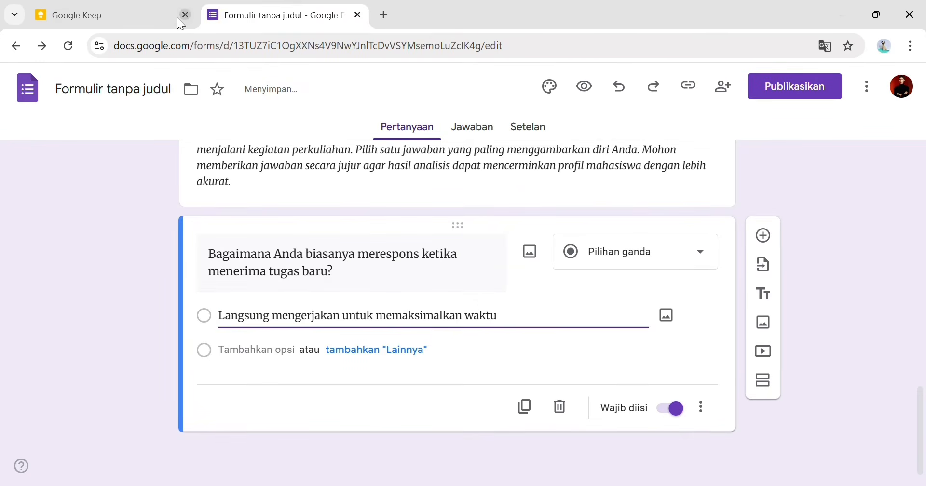
{"action": "left_click", "coordinate": [175, 16]}
{"action": "left_click_drag", "start_coordinate": [281, 219], "coordinate": [515, 224]}
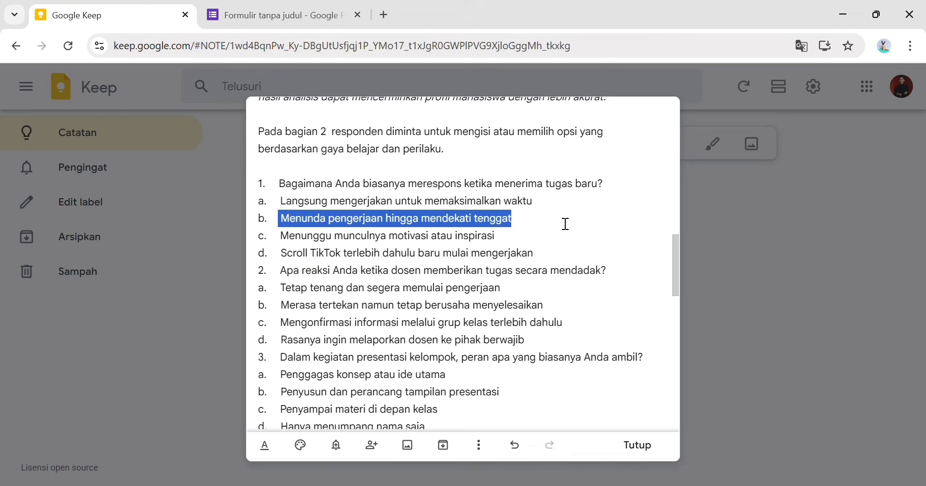
{"action": "key", "text": "ctrl+Tab"}
{"action": "left_click", "coordinate": [286, 352]}
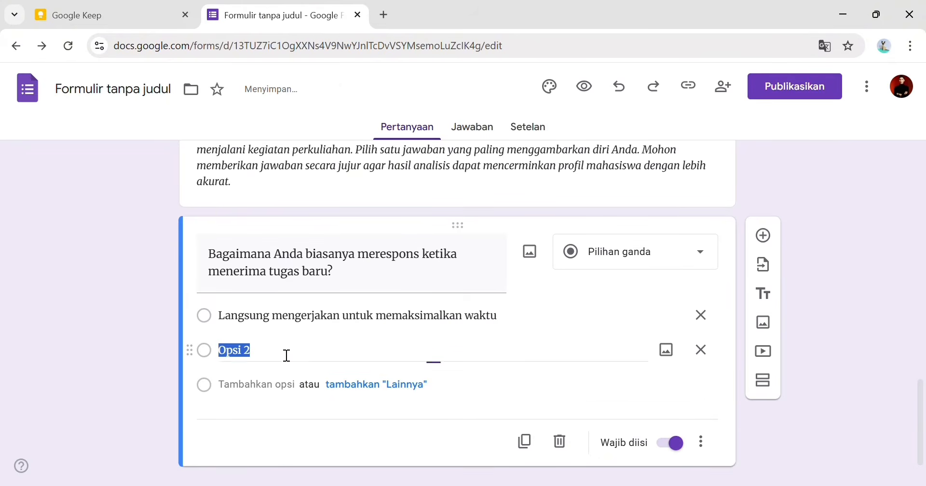
{"action": "type", "text": "Menunda pengerjaan hingga mendekati tenggat"}
{"action": "key", "text": "Return"}
- Add answers c and d from the note as the third and fourth options
{"action": "left_click", "coordinate": [144, 14]}
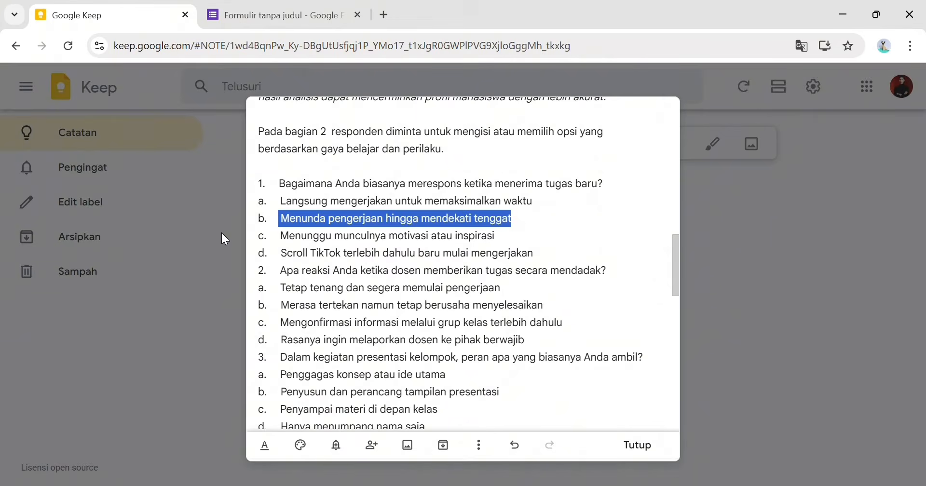
{"action": "left_click_drag", "start_coordinate": [281, 236], "coordinate": [532, 243]}
{"action": "key", "text": "ctrl+c"}
{"action": "key", "text": "ctrl+Tab"}
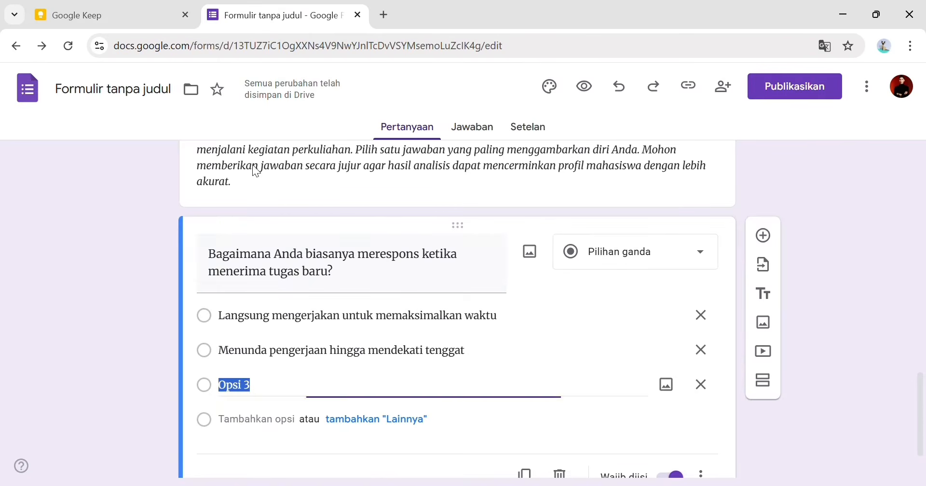
{"action": "key", "text": "ctrl+v"}
{"action": "key", "text": "Return"}
{"action": "left_click", "coordinate": [111, 15]}
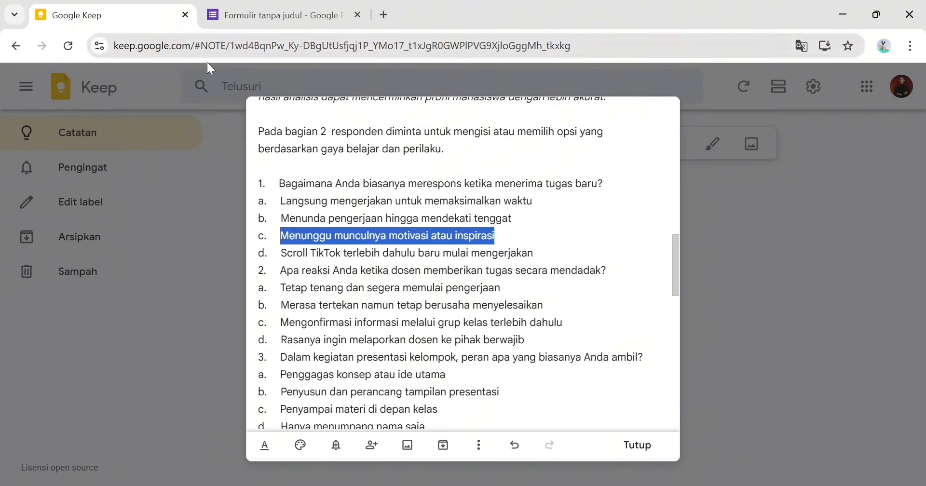
{"action": "left_click_drag", "start_coordinate": [281, 253], "coordinate": [558, 260]}
{"action": "key", "text": "ctrl+c"}
{"action": "key", "text": "ctrl+Tab"}
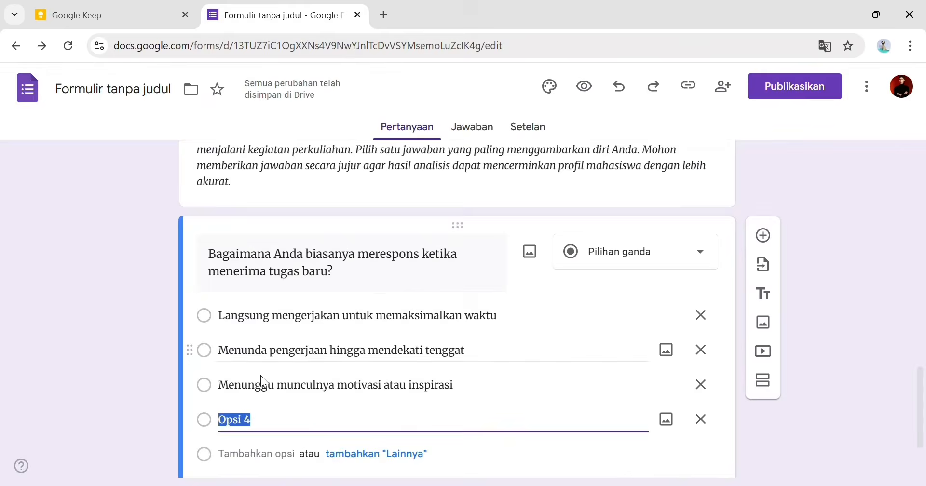
{"action": "key", "text": "ctrl+v"}
{"action": "scroll", "coordinate": [342, 401], "scroll_direction": "down", "scroll_amount": 2}
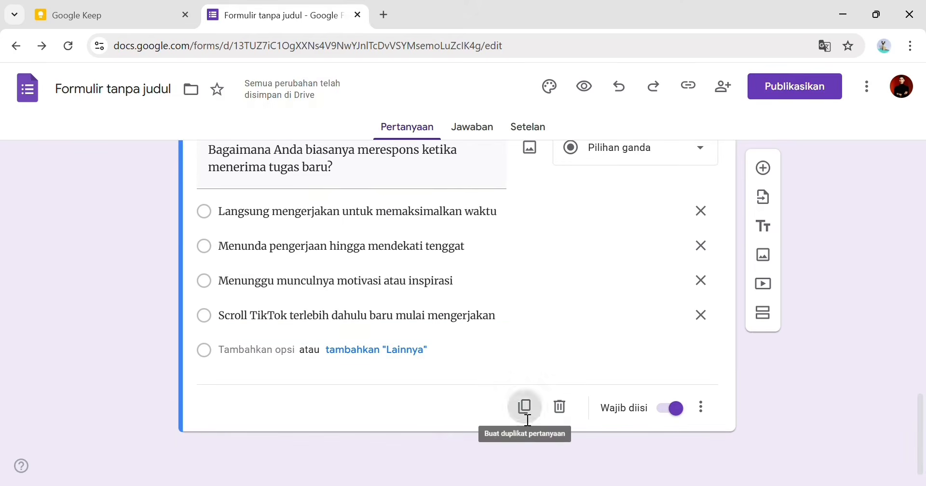
- Duplicate the first question and retitle the copy 'Apa reaksi Anda ketika dosen memberikan tugas secara mendadak?'
{"action": "left_click", "coordinate": [525, 409]}
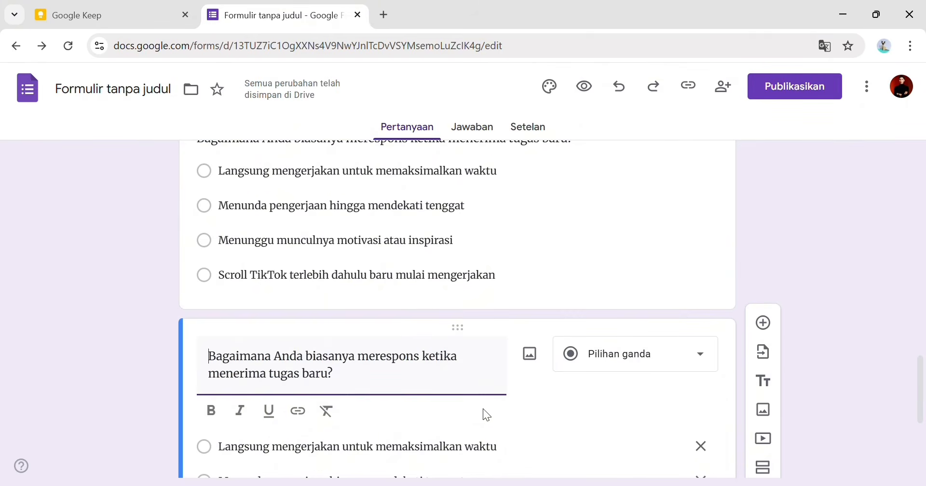
{"action": "key", "text": "ctrl+a"}
{"action": "left_click", "coordinate": [130, 12]}
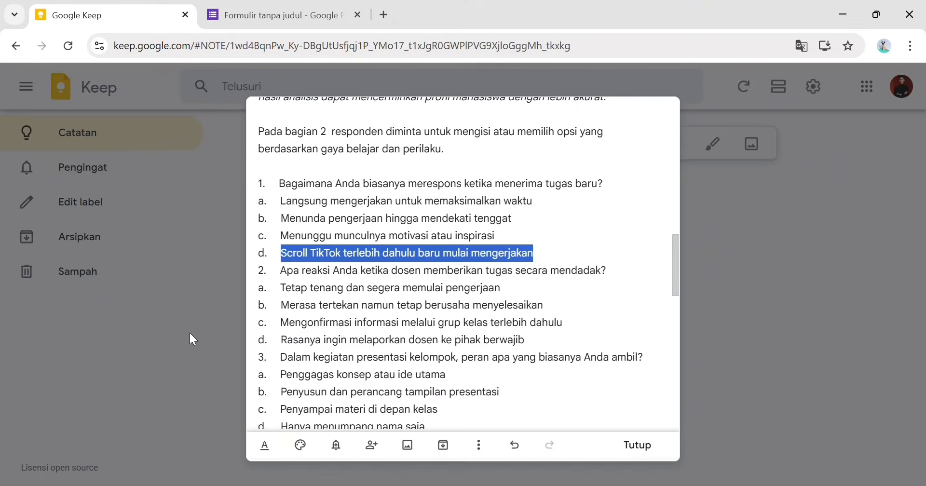
{"action": "left_click_drag", "start_coordinate": [280, 270], "coordinate": [630, 280]}
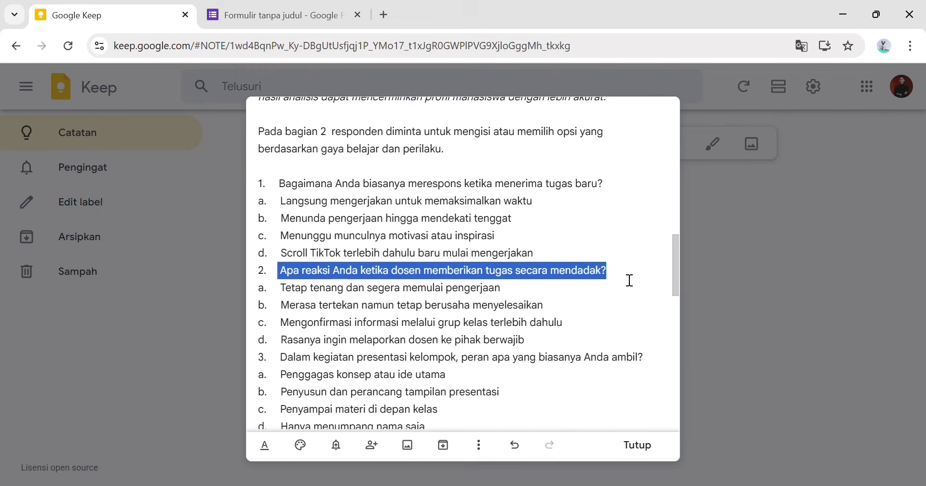
{"action": "left_click", "coordinate": [210, 14]}
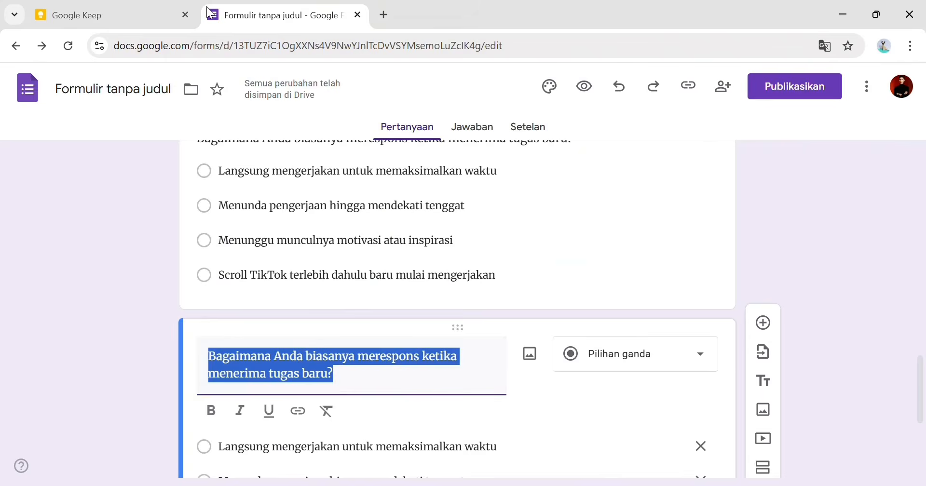
{"action": "key", "text": "ctrl+v"}
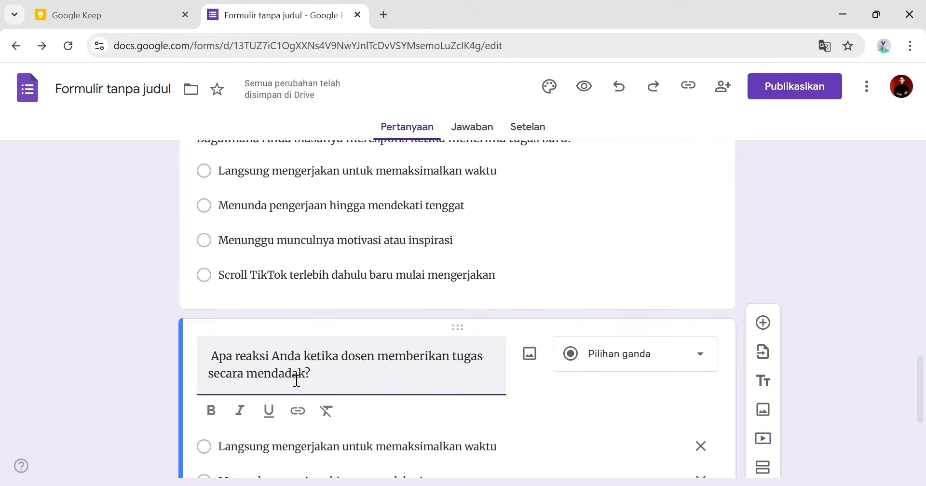
{"action": "scroll", "coordinate": [294, 371], "scroll_direction": "down", "scroll_amount": 3}
- Replace the first two options with question 2's answers a and b, removing the extra option
{"action": "left_click", "coordinate": [319, 291]}
{"action": "left_click", "coordinate": [53, 13]}
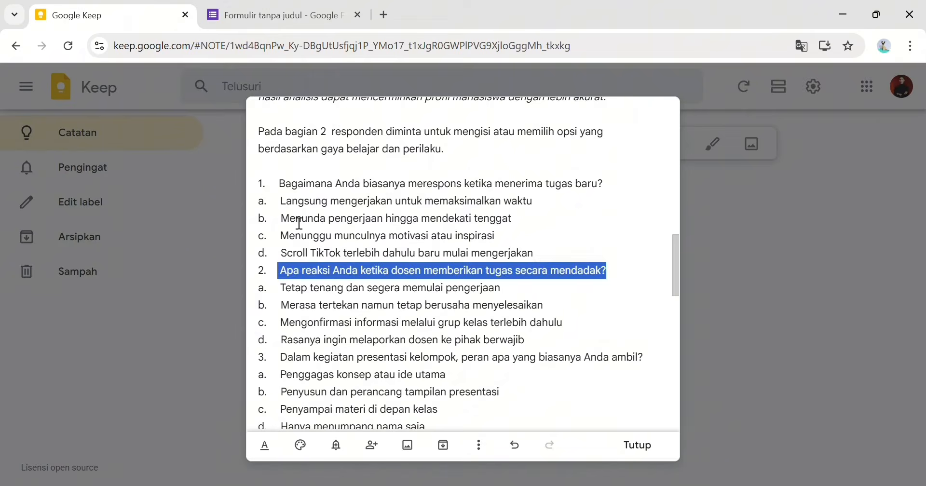
{"action": "left_click_drag", "start_coordinate": [279, 287], "coordinate": [571, 287]}
{"action": "left_click", "coordinate": [270, 14]}
{"action": "left_click", "coordinate": [341, 299]}
{"action": "left_click", "coordinate": [340, 283]}
{"action": "key", "text": "ctrl+v"}
{"action": "left_click", "coordinate": [53, 14]}
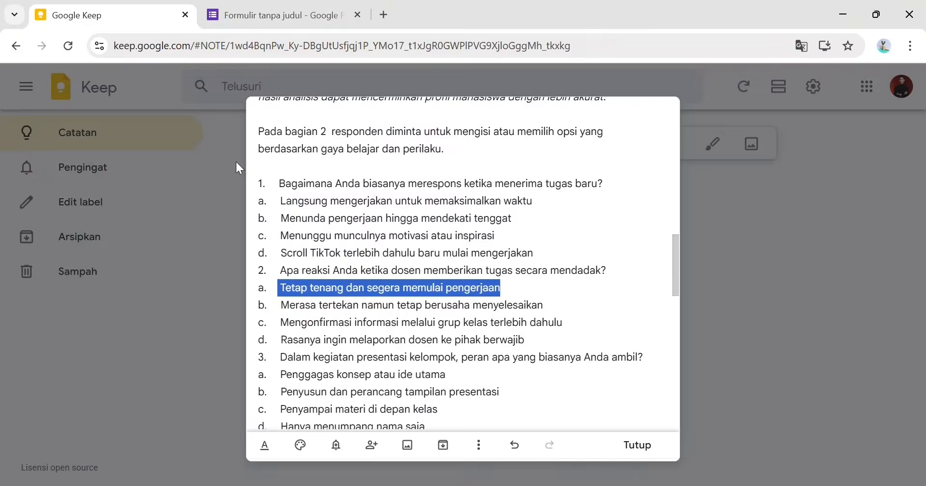
{"action": "left_click_drag", "start_coordinate": [282, 302], "coordinate": [531, 302]}
{"action": "key", "text": "ctrl+c"}
{"action": "left_click", "coordinate": [270, 15]}
{"action": "left_click", "coordinate": [250, 319]}
{"action": "key", "text": "ctrl+v"}
{"action": "key", "text": "Return"}
{"action": "key", "text": "BackSpace"}
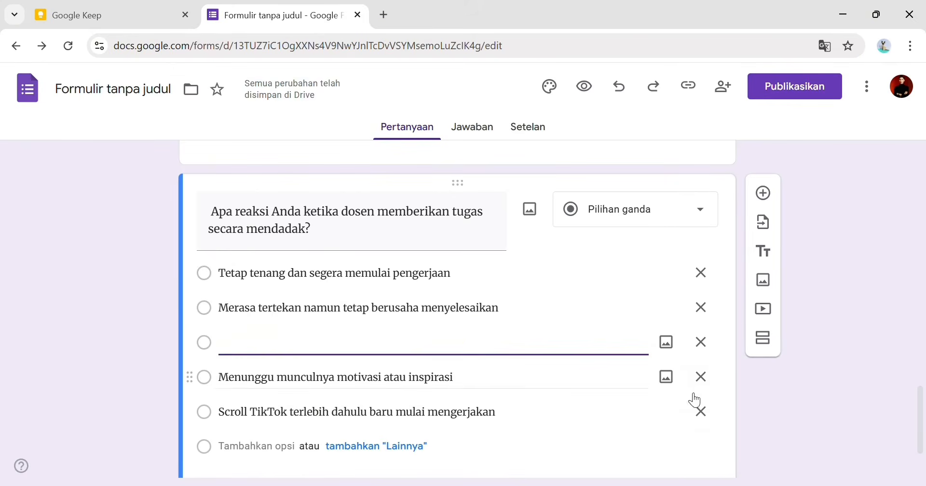
{"action": "left_click", "coordinate": [700, 409]}
- Replace the third and fourth options with question 2's answers c and d
{"action": "left_click", "coordinate": [72, 15]}
{"action": "left_click_drag", "start_coordinate": [280, 322], "coordinate": [571, 328]}
{"action": "key", "text": "ctrl+c"}
{"action": "left_click", "coordinate": [274, 15]}
{"action": "left_click", "coordinate": [317, 352]}
{"action": "key", "text": "ctrl+v"}
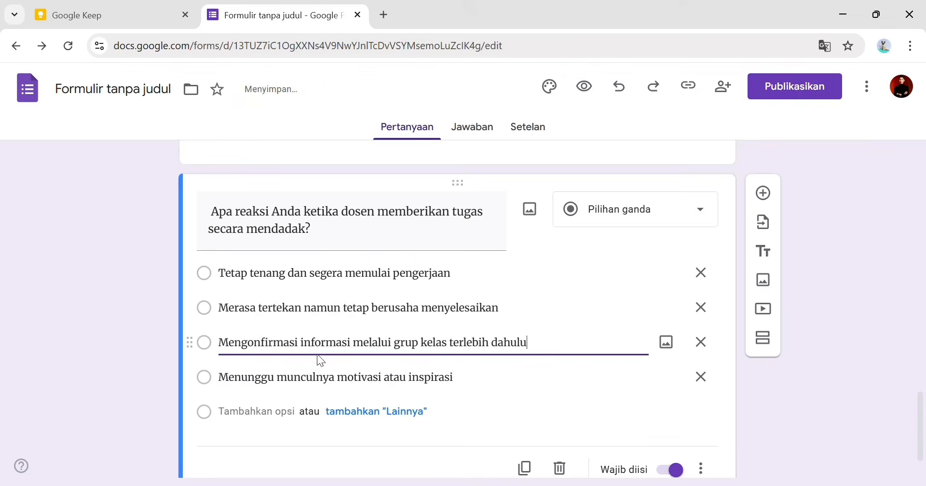
{"action": "left_click", "coordinate": [73, 15]}
{"action": "left_click_drag", "start_coordinate": [279, 340], "coordinate": [568, 351]}
{"action": "key", "text": "ctrl+c"}
{"action": "left_click", "coordinate": [275, 14]}
{"action": "left_click", "coordinate": [289, 379]}
{"action": "key", "text": "ctrl+v"}
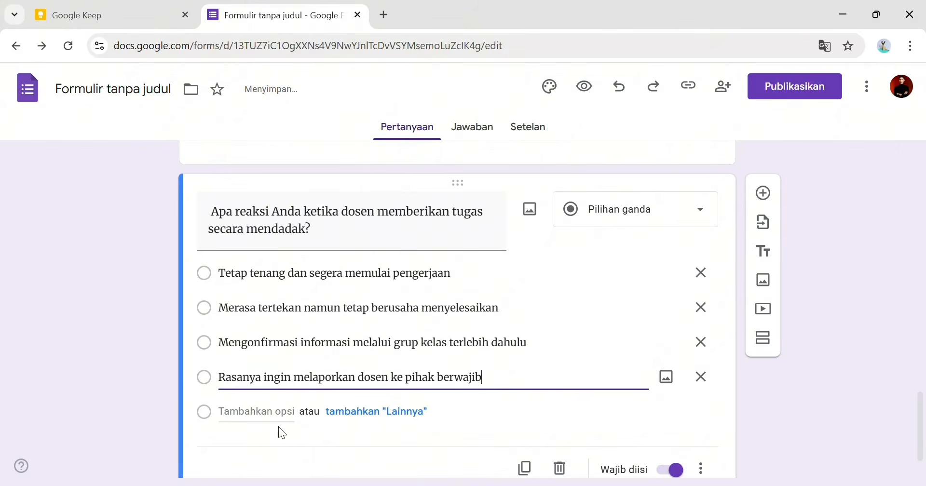
- Duplicate the second question and place the caret at the start of its title
{"action": "scroll", "coordinate": [278, 426], "scroll_direction": "down", "scroll_amount": 2}
{"action": "left_click", "coordinate": [525, 407]}
{"action": "scroll", "coordinate": [228, 360], "scroll_direction": "up", "scroll_amount": 3}
{"action": "scroll", "coordinate": [227, 361], "scroll_direction": "up", "scroll_amount": 1}
{"action": "left_click", "coordinate": [227, 360]}
{"action": "left_click", "coordinate": [215, 368]}
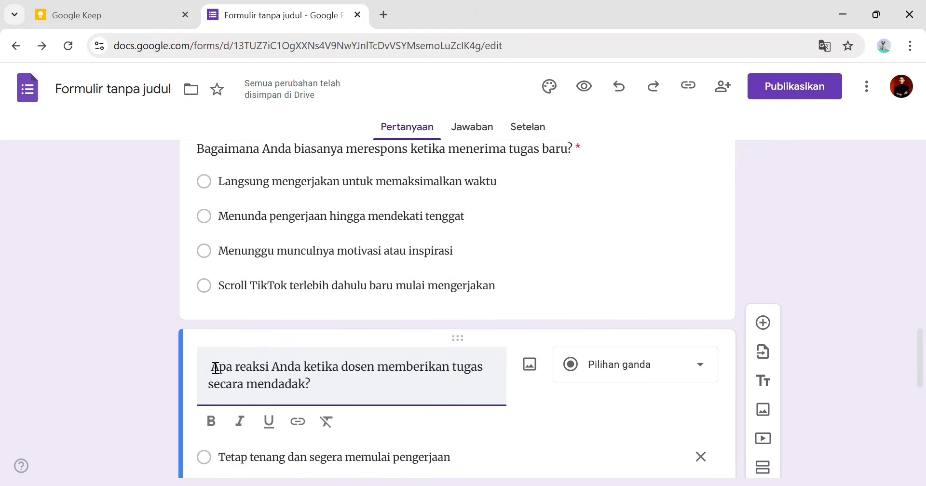
- Title the duplicated question with question 3 (presentation roles) from the note, removing the leading space
{"action": "key", "text": "BackSpace"}
{"action": "scroll", "coordinate": [242, 381], "scroll_direction": "down", "scroll_amount": 6}
{"action": "left_click", "coordinate": [228, 270]}
{"action": "left_click", "coordinate": [73, 14]}
{"action": "scroll", "coordinate": [290, 342], "scroll_direction": "down", "scroll_amount": 2}
{"action": "left_click_drag", "start_coordinate": [279, 210], "coordinate": [653, 225]}
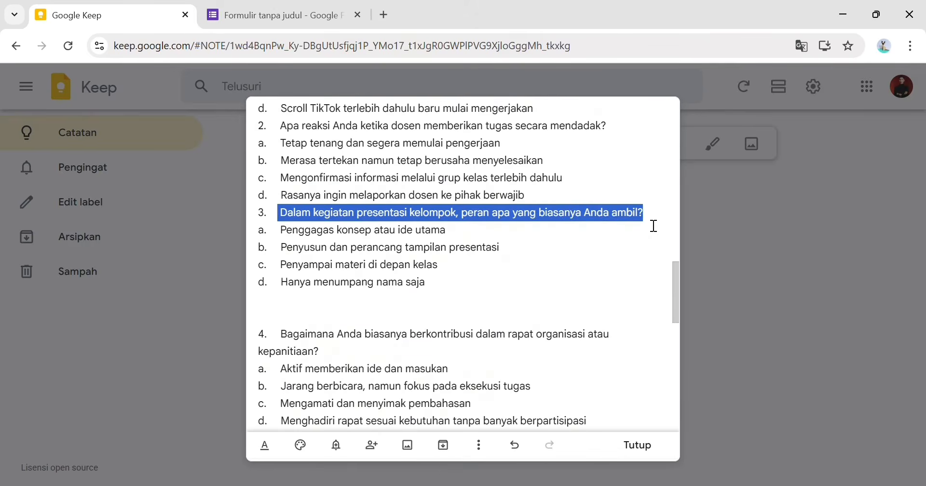
{"action": "key", "text": "ctrl+c"}
{"action": "left_click", "coordinate": [286, 19]}
{"action": "key", "text": "ctrl+v"}
{"action": "left_click", "coordinate": [211, 152]}
{"action": "key", "text": "BackSpace"}
- Replace question 3's four options with answers a–d copied from the note
{"action": "left_click", "coordinate": [229, 240]}
{"action": "left_click", "coordinate": [96, 15]}
{"action": "left_click_drag", "start_coordinate": [281, 230], "coordinate": [470, 240]}
{"action": "key", "text": "ctrl+c"}
{"action": "left_click", "coordinate": [280, 15]}
{"action": "key", "text": "ctrl+v"}
{"action": "left_click", "coordinate": [99, 10]}
{"action": "left_click_drag", "start_coordinate": [281, 248], "coordinate": [537, 255]}
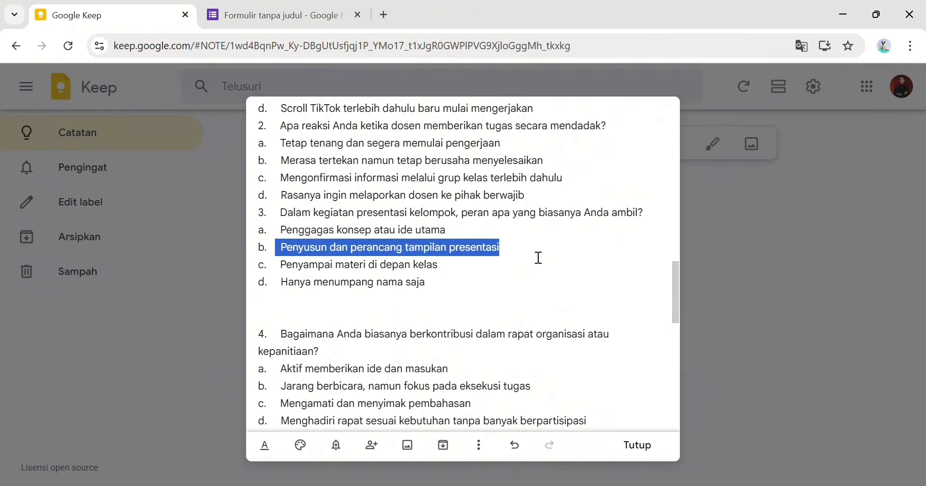
{"action": "key", "text": "ctrl+c"}
{"action": "left_click", "coordinate": [280, 16]}
{"action": "left_click", "coordinate": [340, 245]}
{"action": "key", "text": "ctrl+v"}
{"action": "left_click", "coordinate": [73, 15]}
{"action": "left_click_drag", "start_coordinate": [278, 265], "coordinate": [487, 275]}
{"action": "key", "text": "ctrl+c"}
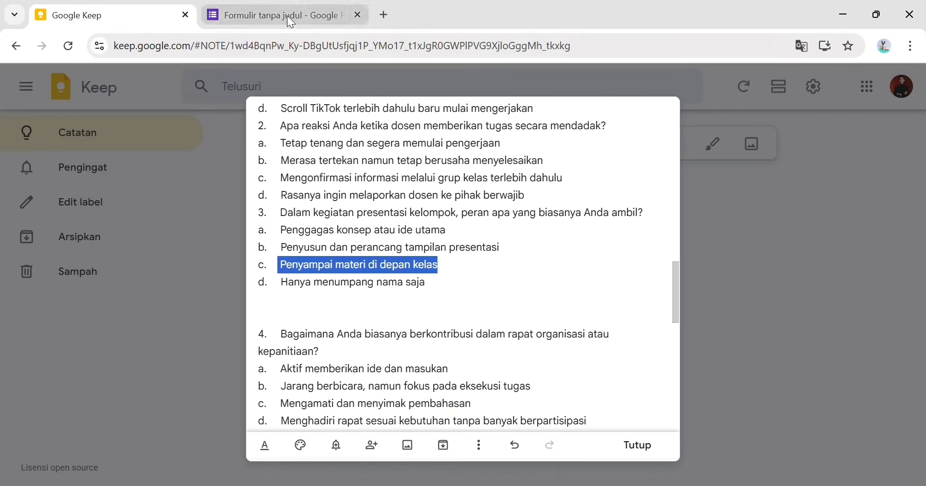
{"action": "left_click", "coordinate": [289, 18]}
{"action": "left_click", "coordinate": [275, 282]}
{"action": "key", "text": "ctrl+v"}
{"action": "left_click", "coordinate": [97, 14]}
{"action": "left_click_drag", "start_coordinate": [278, 283], "coordinate": [449, 289]}
{"action": "key", "text": "ctrl+c"}
{"action": "left_click", "coordinate": [285, 15]}
{"action": "left_click", "coordinate": [310, 314]}
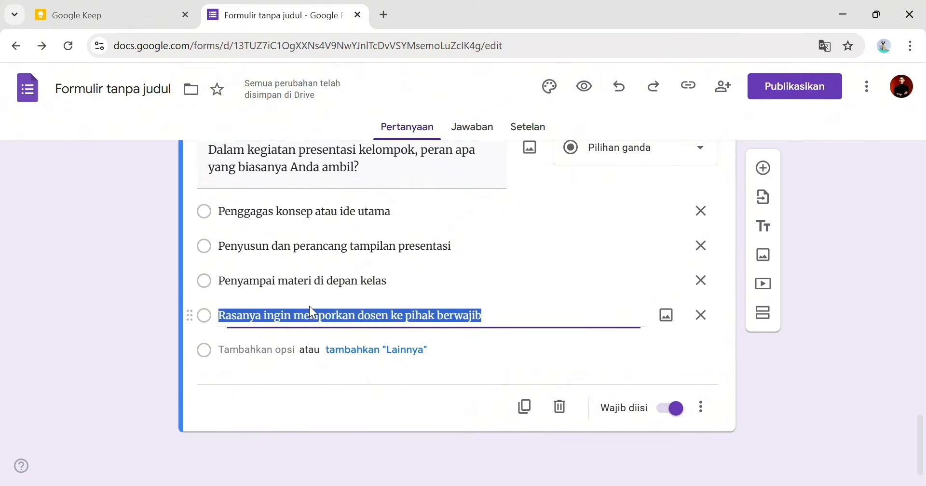
{"action": "key", "text": "ctrl+v"}
- Duplicate the question and title the copy with question 4 on meeting contributions
{"action": "left_click", "coordinate": [524, 406]}
{"action": "left_click", "coordinate": [97, 15]}
{"action": "scroll", "coordinate": [316, 270], "scroll_direction": "down", "scroll_amount": 3}
{"action": "left_click_drag", "start_coordinate": [281, 190], "coordinate": [332, 215]}
{"action": "key", "text": "ctrl+c"}
{"action": "left_click", "coordinate": [285, 15]}
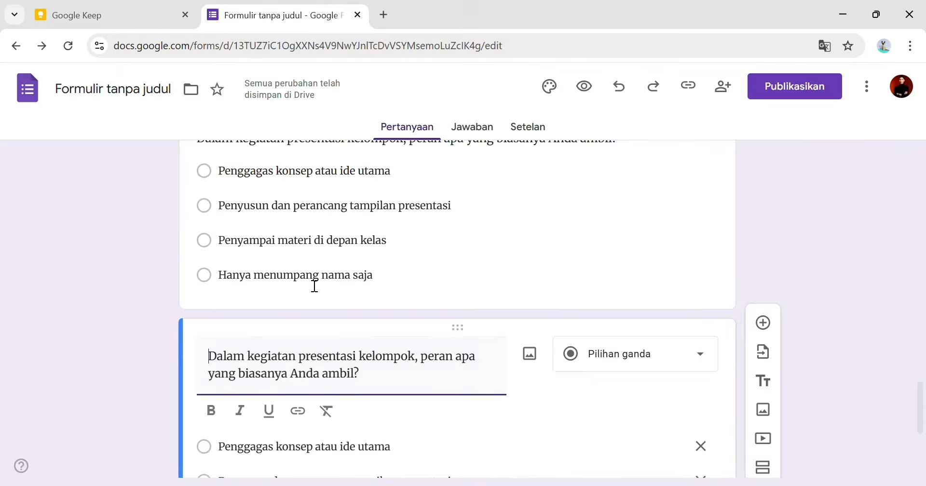
{"action": "left_click", "coordinate": [258, 355]}
{"action": "key", "text": "ctrl+v"}
- Fill question 4's four options with answers a–d from the note
{"action": "left_click", "coordinate": [290, 444]}
{"action": "left_click", "coordinate": [97, 15]}
{"action": "left_click", "coordinate": [310, 9]}
{"action": "key", "text": "ctrl+v"}
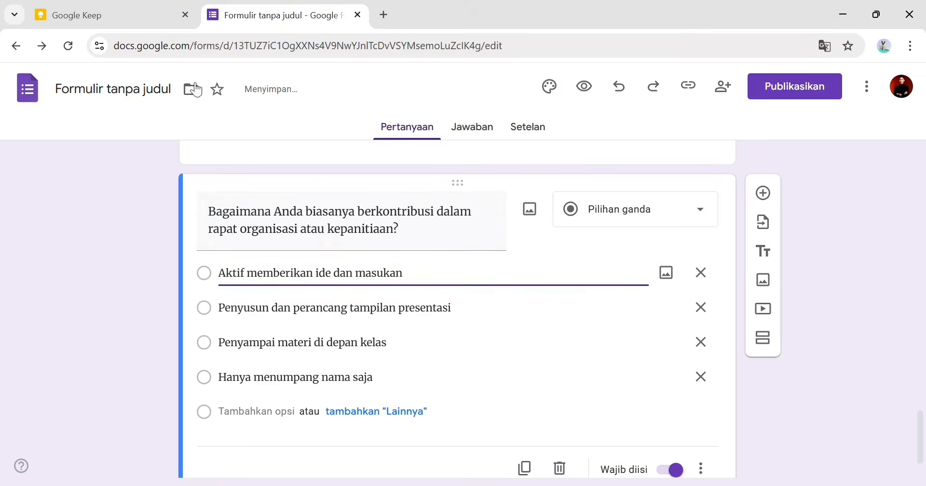
{"action": "left_click", "coordinate": [96, 15]}
{"action": "left_click_drag", "start_coordinate": [280, 241], "coordinate": [531, 243]}
{"action": "key", "text": "ctrl+c"}
{"action": "left_click", "coordinate": [285, 15]}
{"action": "left_click", "coordinate": [339, 320]}
{"action": "key", "text": "ctrl+v"}
{"action": "left_click", "coordinate": [96, 15]}
{"action": "left_click_drag", "start_coordinate": [281, 259], "coordinate": [473, 263]}
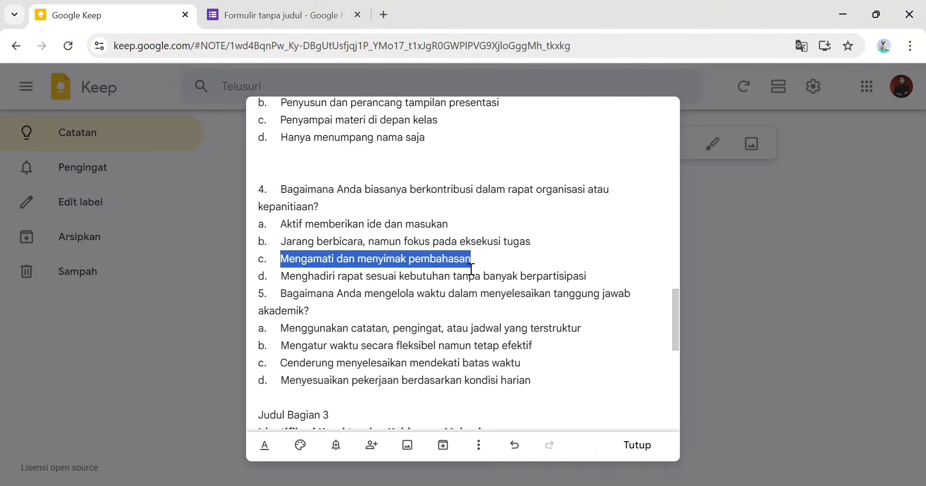
{"action": "key", "text": "ctrl+c"}
{"action": "left_click", "coordinate": [284, 15]}
{"action": "left_click", "coordinate": [289, 341]}
{"action": "key", "text": "ctrl+v"}
{"action": "left_click", "coordinate": [96, 15]}
{"action": "left_click_drag", "start_coordinate": [280, 276], "coordinate": [652, 289]}
{"action": "key", "text": "ctrl+c"}
{"action": "left_click", "coordinate": [285, 15]}
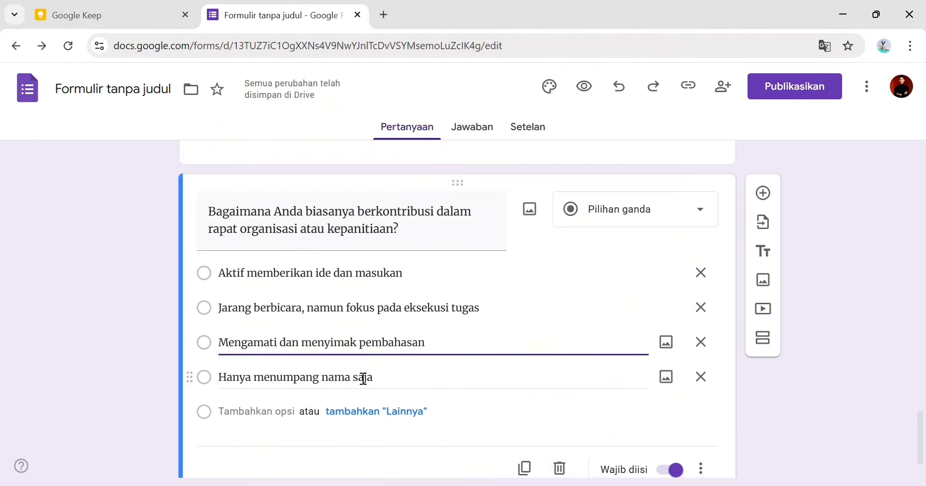
{"action": "left_click", "coordinate": [363, 378]}
{"action": "key", "text": "ctrl+v"}
{"action": "scroll", "coordinate": [509, 355], "scroll_direction": "down", "scroll_amount": 1}
- Duplicate again and title the copy 'Bagaimana Anda mengelola waktu dalam menyelesaikan tanggung jawab akademik?'
{"action": "left_click", "coordinate": [524, 406]}
{"action": "left_click", "coordinate": [96, 14]}
{"action": "scroll", "coordinate": [270, 217], "scroll_direction": "down", "scroll_amount": 1}
{"action": "left_click_drag", "start_coordinate": [281, 221], "coordinate": [641, 265]}
{"action": "left_click", "coordinate": [285, 15]}
{"action": "key", "text": "ctrl+v"}
- Fill the time-management question's four options with answers a–d from the note
{"action": "left_click", "coordinate": [97, 14]}
{"action": "left_click", "coordinate": [284, 16]}
{"action": "left_click", "coordinate": [321, 272]}
{"action": "key", "text": "ctrl+v"}
{"action": "left_click", "coordinate": [357, 308]}
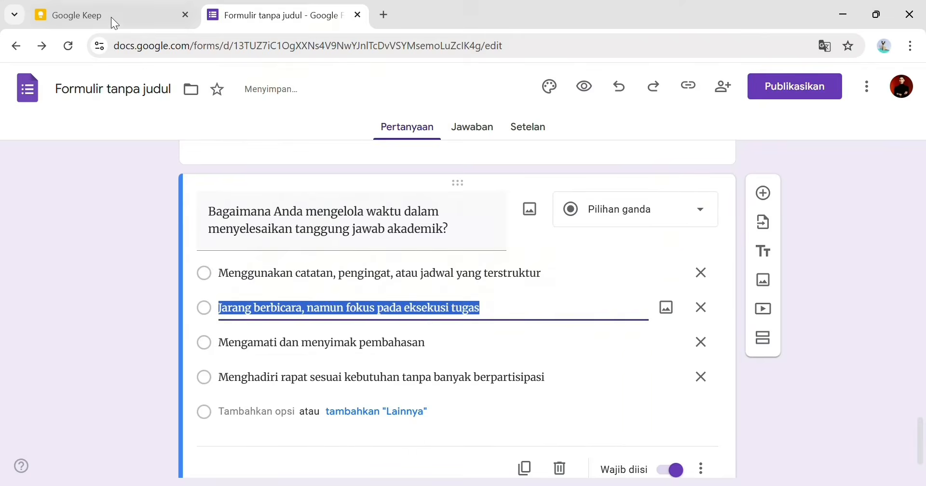
{"action": "left_click", "coordinate": [110, 15]}
{"action": "left_click_drag", "start_coordinate": [281, 271], "coordinate": [549, 314]}
{"action": "key", "text": "ctrl+c"}
{"action": "left_click", "coordinate": [285, 15]}
{"action": "key", "text": "ctrl+v"}
{"action": "left_click", "coordinate": [284, 344]}
{"action": "left_click", "coordinate": [111, 15]}
{"action": "key", "text": "ctrl+c"}
{"action": "left_click", "coordinate": [285, 15]}
{"action": "left_click", "coordinate": [111, 15]}
{"action": "left_click", "coordinate": [284, 15]}
{"action": "key", "text": "ctrl+v"}
{"action": "left_click", "coordinate": [505, 381]}
{"action": "left_click", "coordinate": [111, 15]}
{"action": "key", "text": "ctrl+c"}
{"action": "left_click", "coordinate": [328, 24]}
{"action": "key", "text": "ctrl+v"}
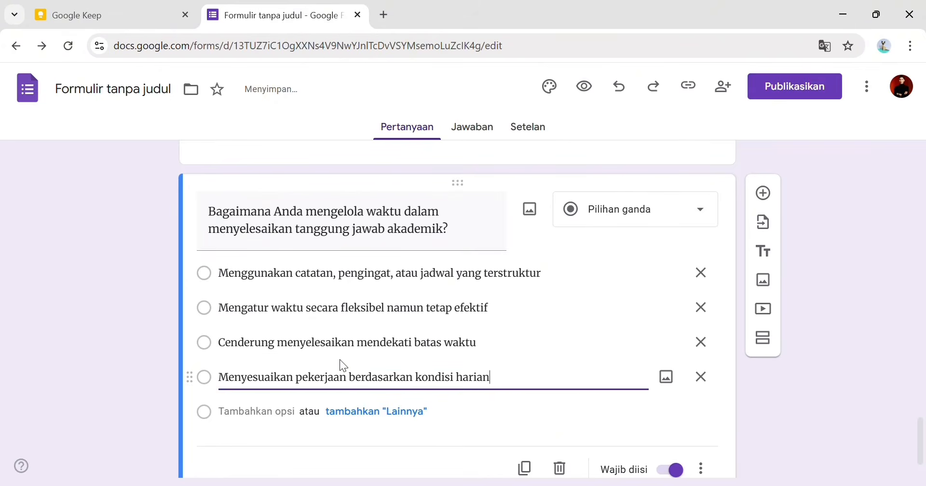
{"action": "scroll", "coordinate": [340, 360], "scroll_direction": "down", "scroll_amount": 1}
{"action": "left_click", "coordinate": [764, 314]}
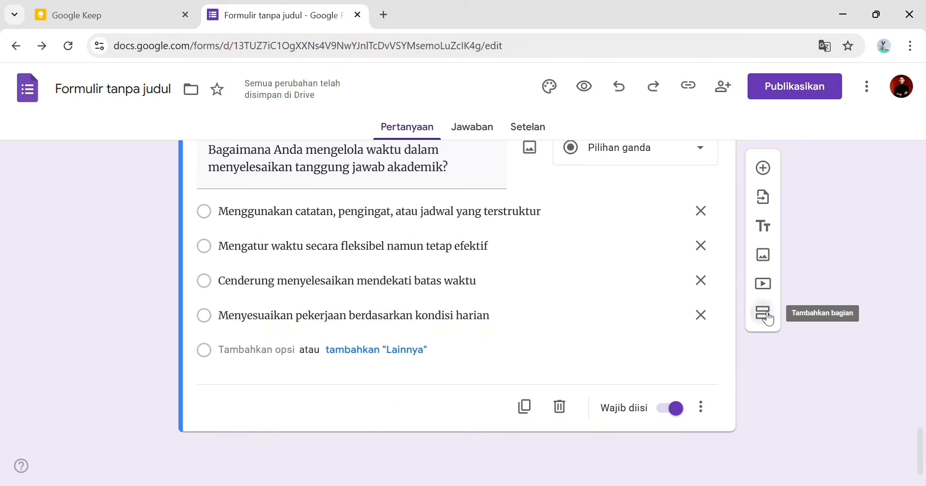
- Title section 3 'Identifikasi Karakter dan Kebiasaan Mahasiswa' using the heading from the note
{"action": "left_click", "coordinate": [96, 15]}
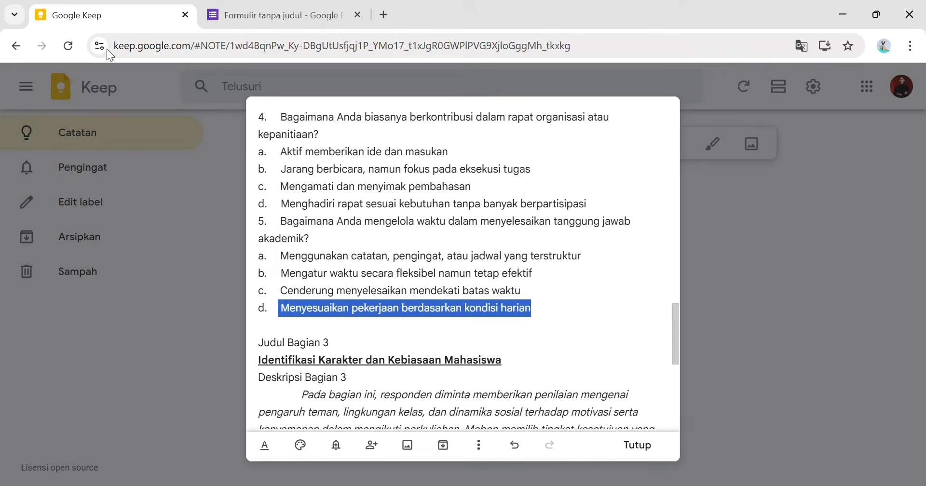
{"action": "scroll", "coordinate": [304, 303], "scroll_direction": "down", "scroll_amount": 3}
{"action": "left_click", "coordinate": [260, 217]}
{"action": "left_click_drag", "start_coordinate": [264, 223], "coordinate": [536, 216]}
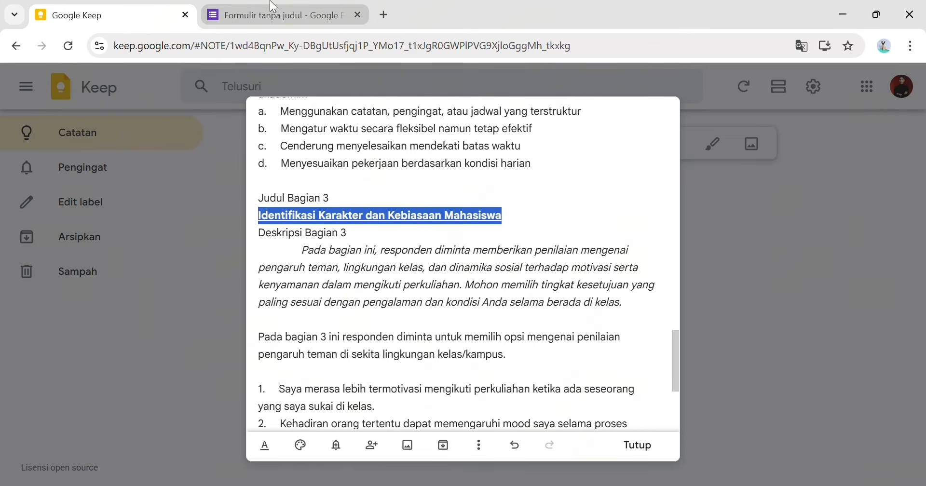
{"action": "left_click", "coordinate": [275, 15]}
{"action": "left_click", "coordinate": [318, 382]}
{"action": "key", "text": "ctrl+a"}
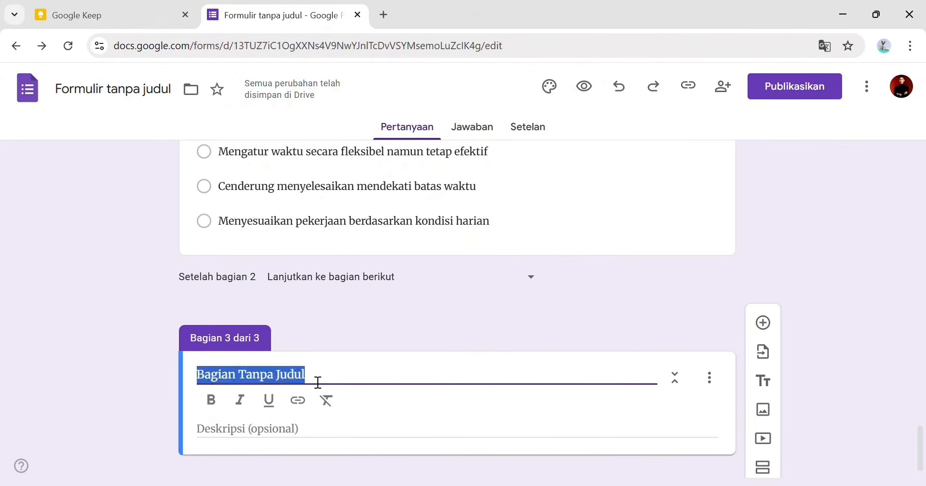
{"action": "key", "text": "ctrl+v"}
- Paste the note's section 3 description paragraph into the section description
{"action": "left_click", "coordinate": [307, 425]}
{"action": "left_click", "coordinate": [161, 6]}
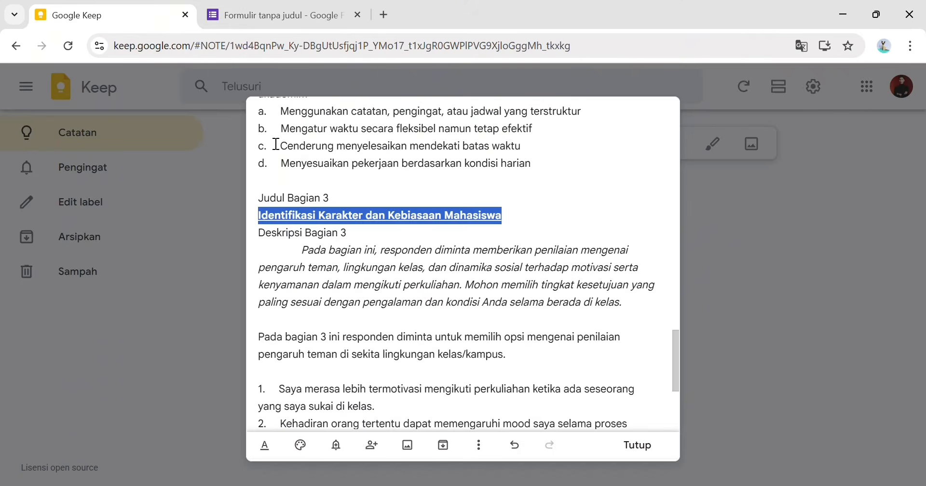
{"action": "left_click_drag", "start_coordinate": [302, 251], "coordinate": [612, 321]}
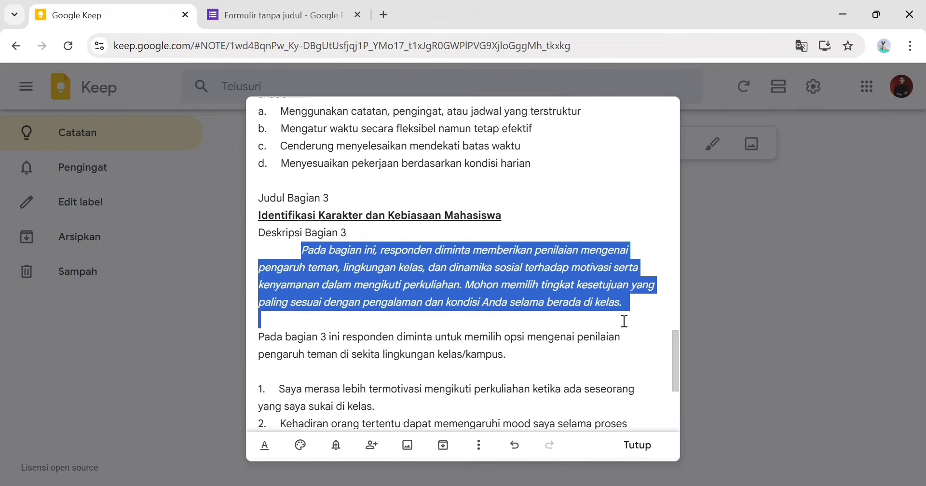
{"action": "left_click", "coordinate": [279, 14]}
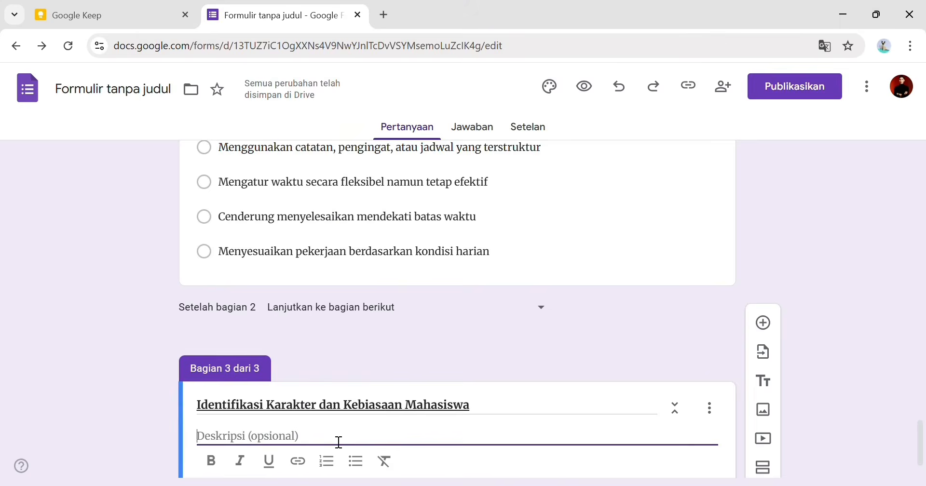
{"action": "key", "text": "ctrl+v"}
{"action": "left_click", "coordinate": [797, 444]}
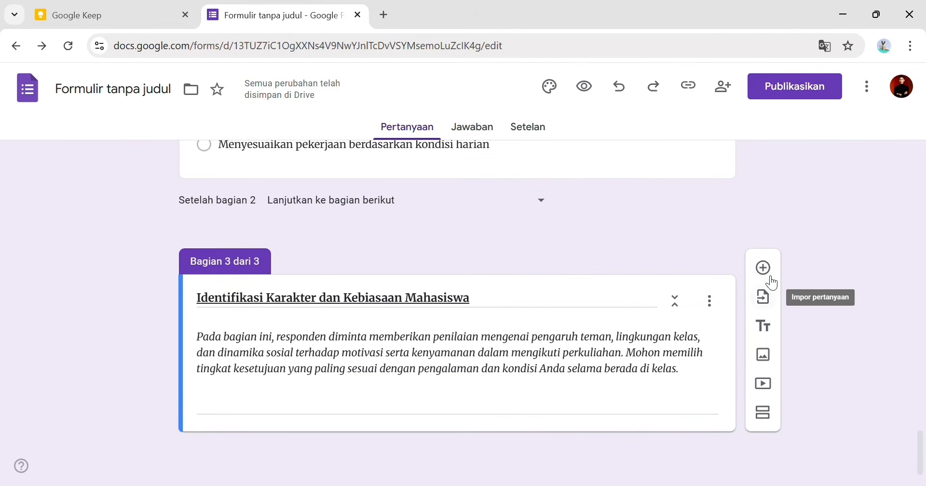
- Add an untitled question to section 3 and re-paste its description without the trailing empty line
{"action": "left_click", "coordinate": [764, 268]}
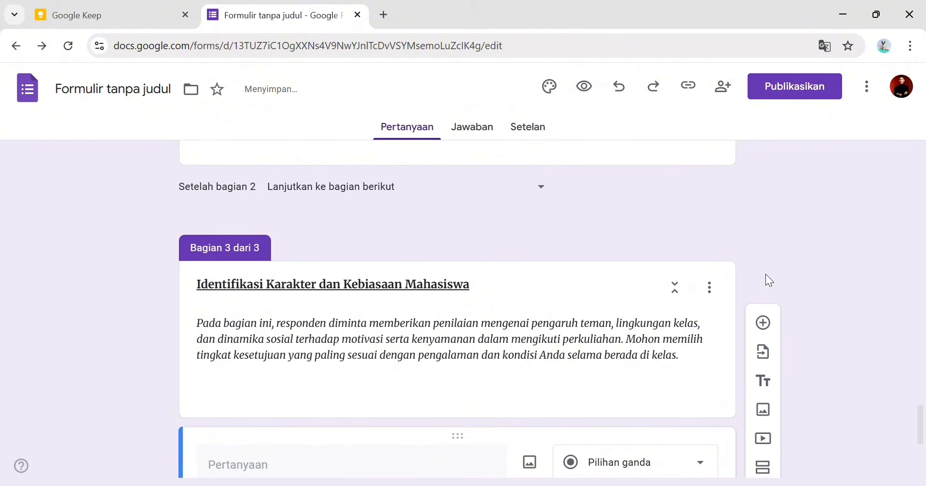
{"action": "scroll", "coordinate": [481, 378], "scroll_direction": "down", "scroll_amount": 3}
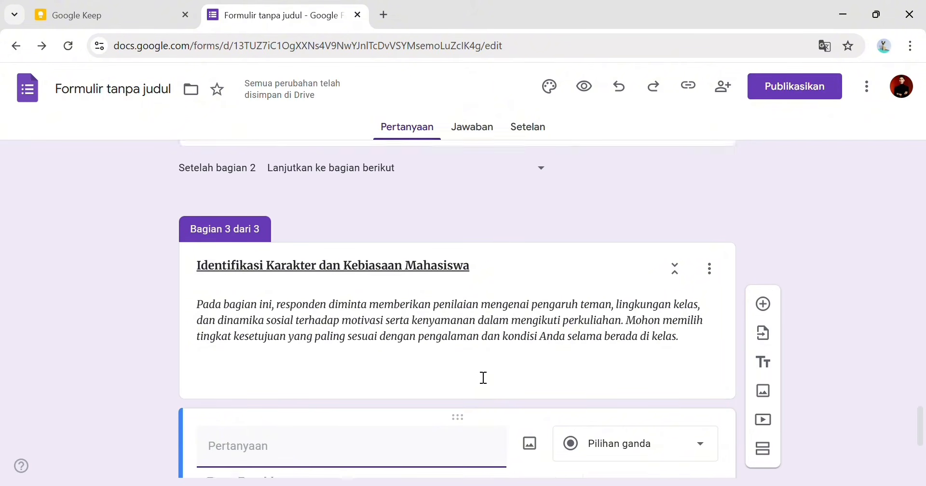
{"action": "triple_click", "coordinate": [337, 242]}
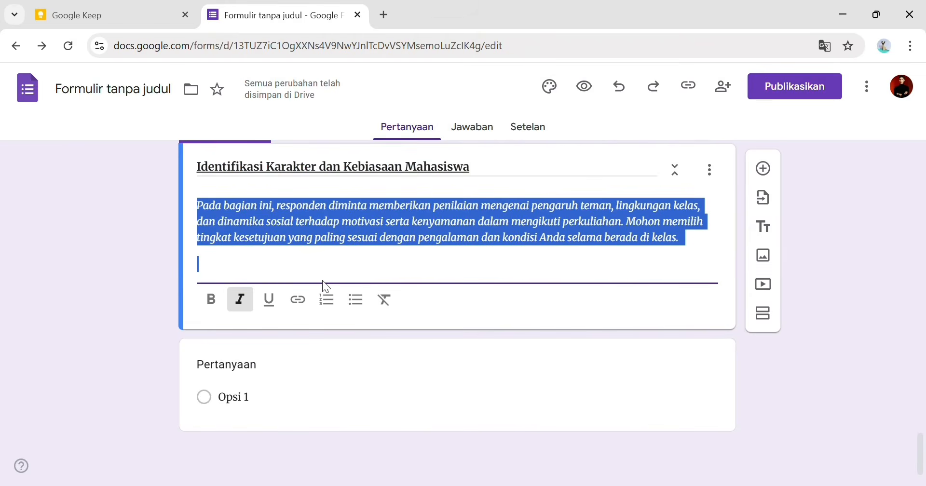
{"action": "left_click", "coordinate": [167, 27]}
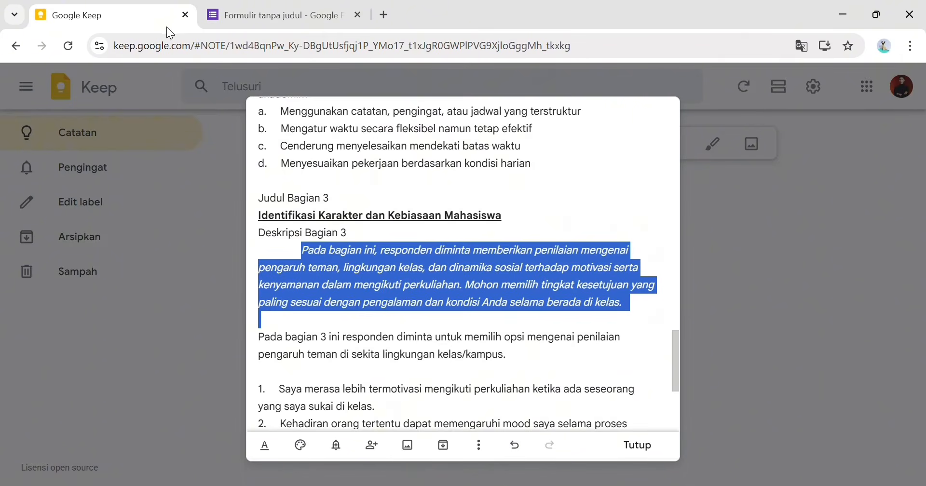
{"action": "scroll", "coordinate": [381, 415], "scroll_direction": "down", "scroll_amount": 3}
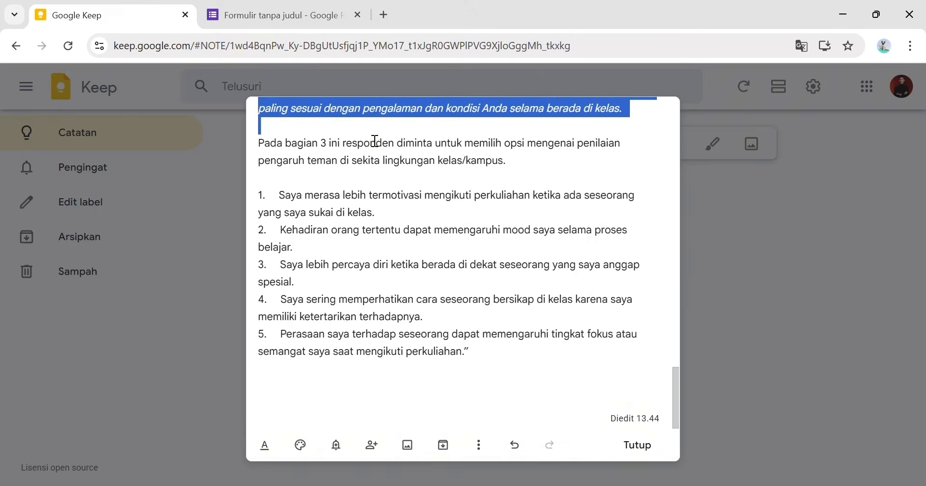
{"action": "key", "text": "ctrl+Tab"}
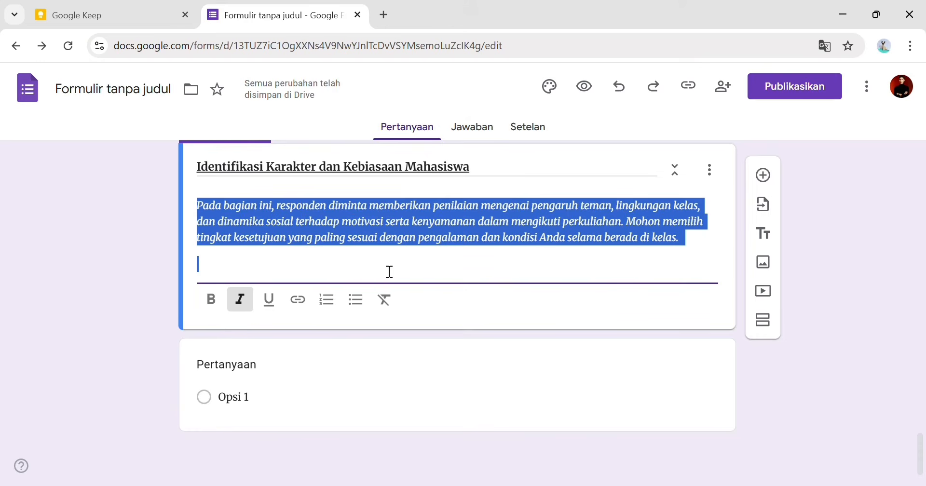
{"action": "key", "text": "BackSpace"}
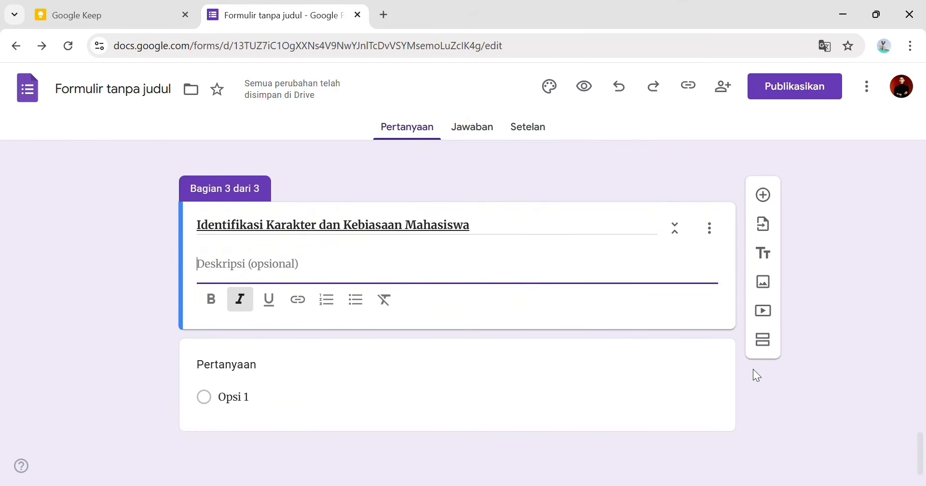
{"action": "key", "text": "ctrl+v"}
{"action": "key", "text": "BackSpace"}
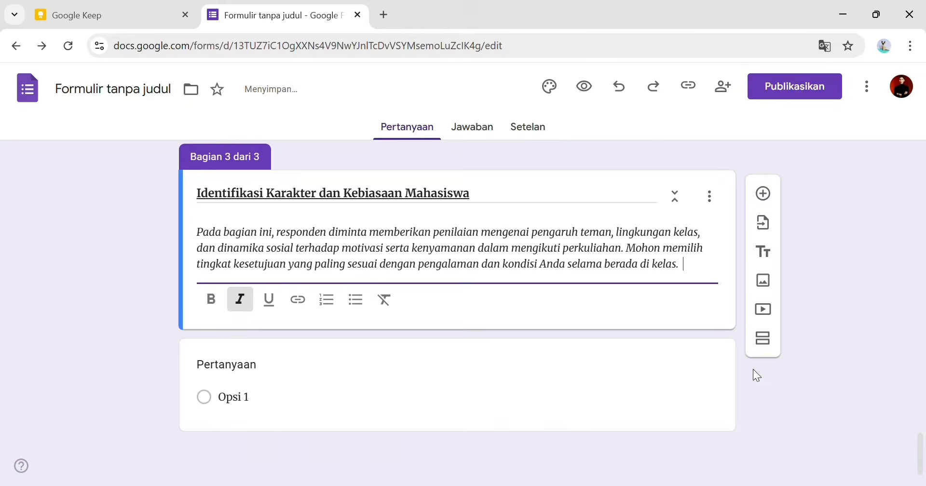
{"action": "left_click", "coordinate": [695, 418]}
{"action": "left_click", "coordinate": [668, 376]}
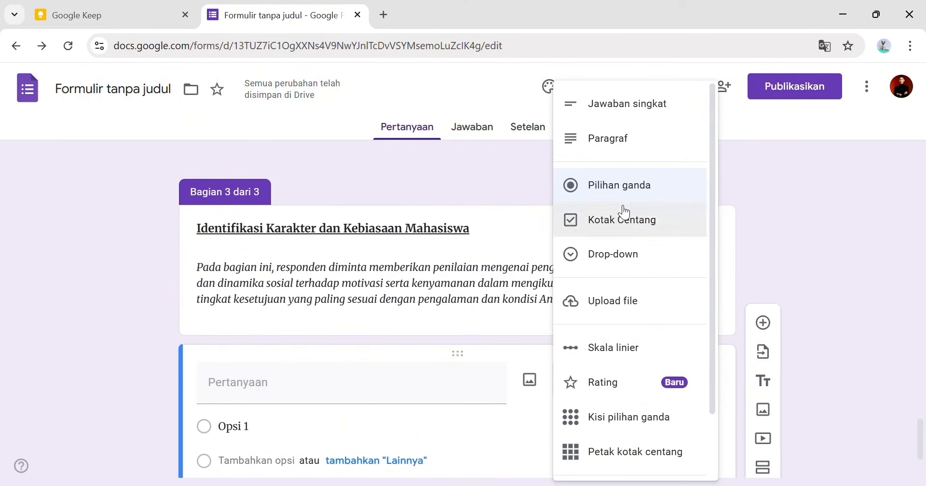
- Turn the question into a 1–5 linear scale labelled Tidak Setuju and Sangat Setuju
{"action": "left_click", "coordinate": [644, 359]}
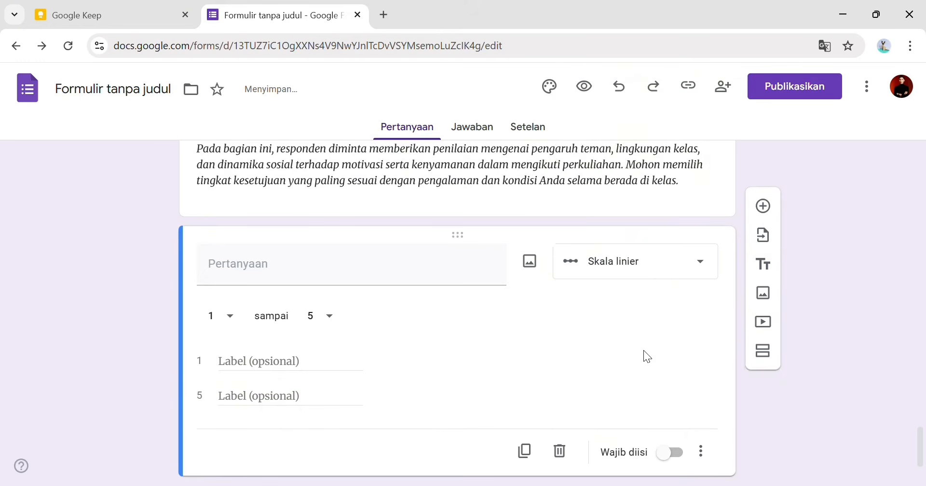
{"action": "left_click", "coordinate": [696, 241]}
{"action": "left_click", "coordinate": [475, 266]}
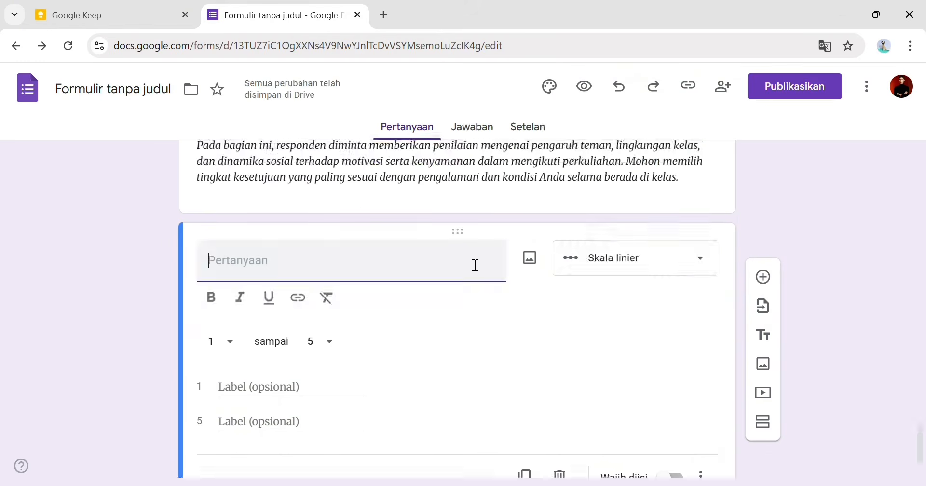
{"action": "left_click", "coordinate": [269, 389]}
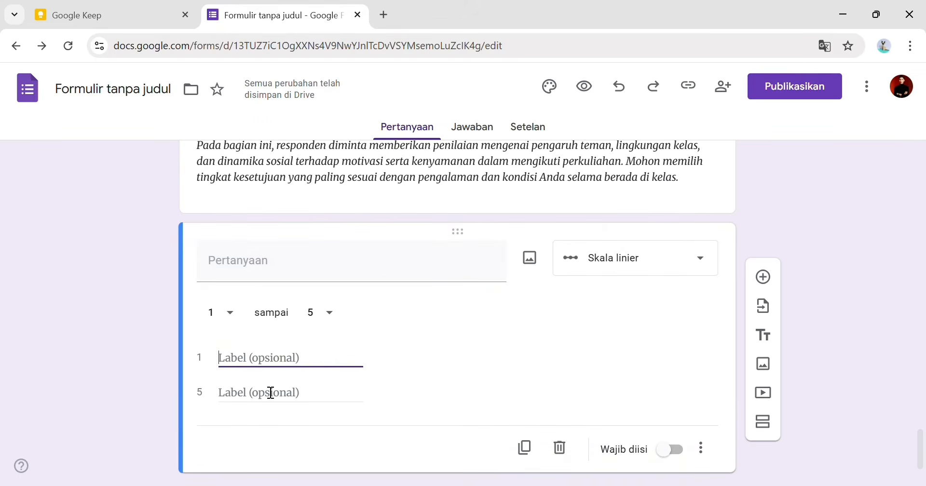
{"action": "type", "text": "Sel"}
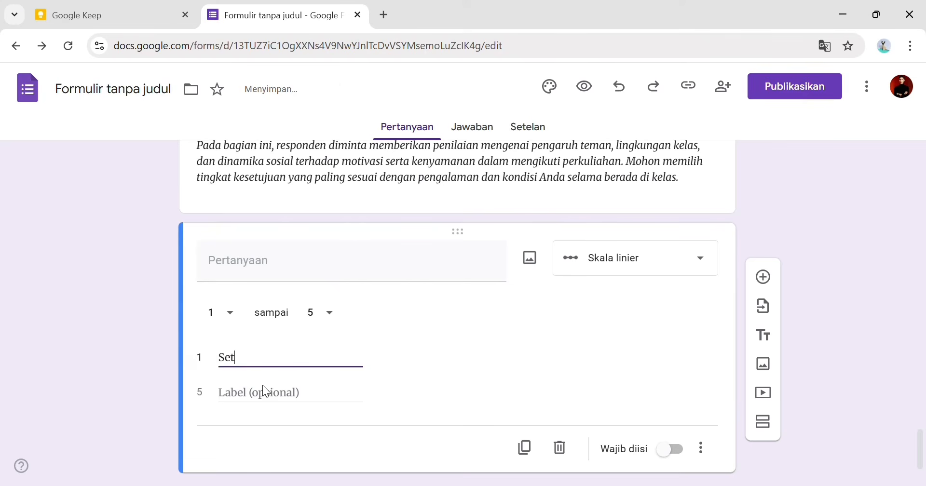
{"action": "key", "text": "BackSpace"}
{"action": "key", "text": "BackSpace"}
{"action": "key", "text": "BackSpace"}
{"action": "type", "text": "Tda"}
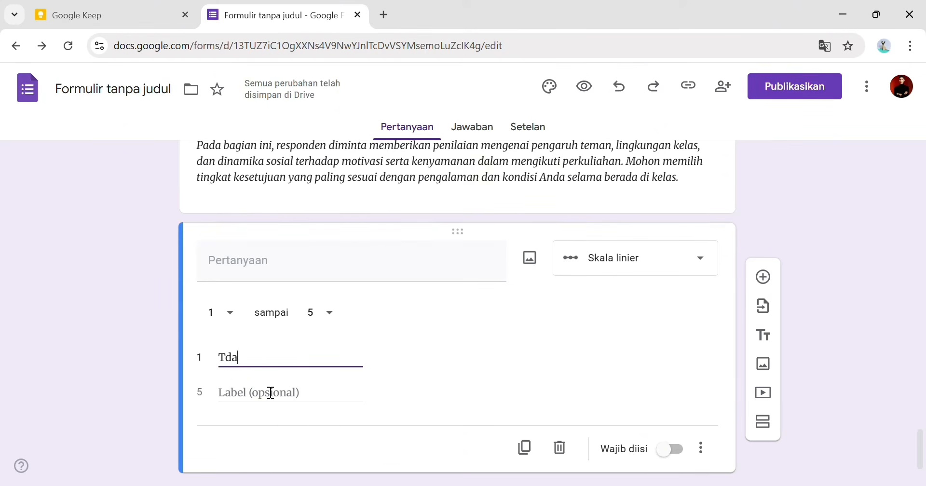
{"action": "type", "text": "idak Setuju"}
{"action": "left_click", "coordinate": [271, 393]}
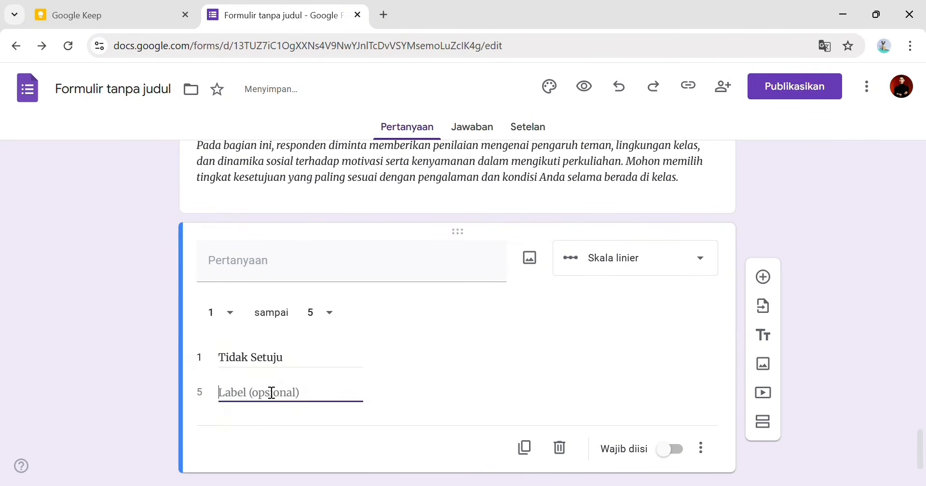
{"action": "type", "text": "Sangat Se"}
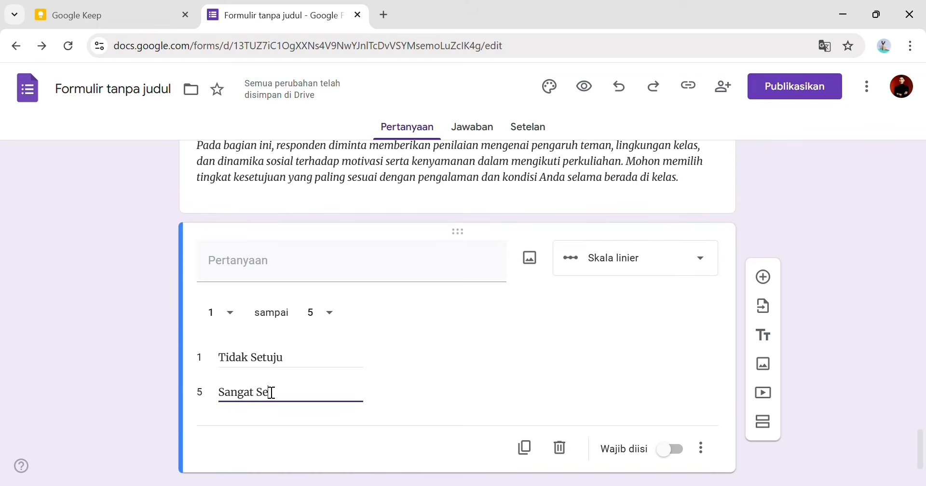
{"action": "type", "text": "tuju"}
- Paste statement 1 from the Keep note as the question text and mark it required
{"action": "left_click", "coordinate": [285, 270]}
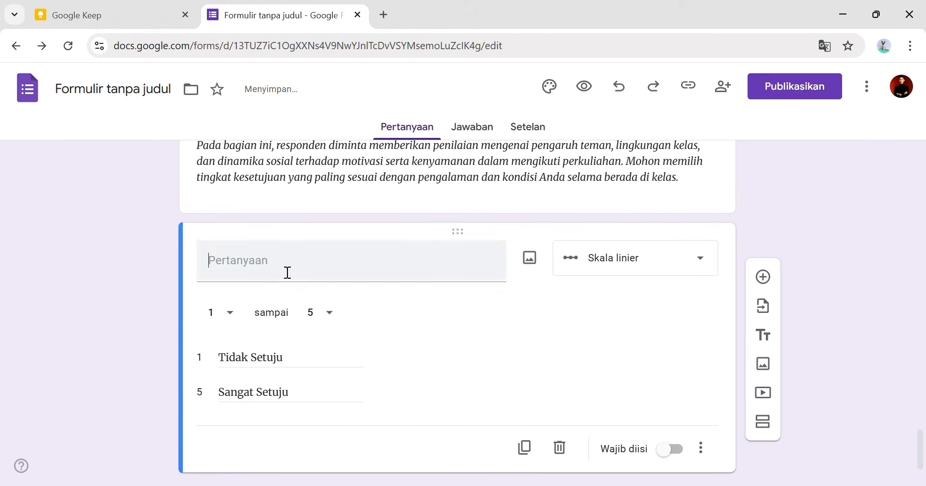
{"action": "key", "text": "ctrl+Tab"}
{"action": "left_click_drag", "start_coordinate": [280, 195], "coordinate": [376, 213]}
{"action": "key", "text": "ctrl+c"}
{"action": "left_click", "coordinate": [245, 2]}
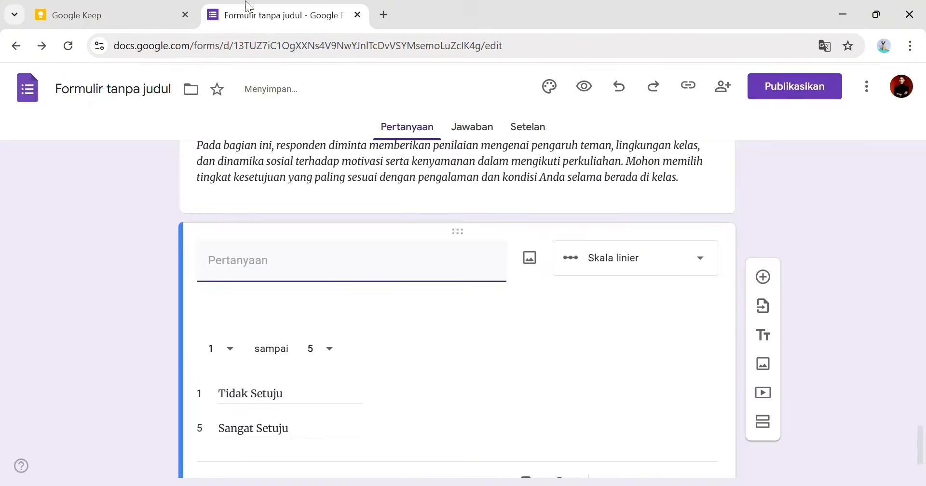
{"action": "key", "text": "ctrl+v"}
{"action": "scroll", "coordinate": [304, 310], "scroll_direction": "down", "scroll_amount": 2}
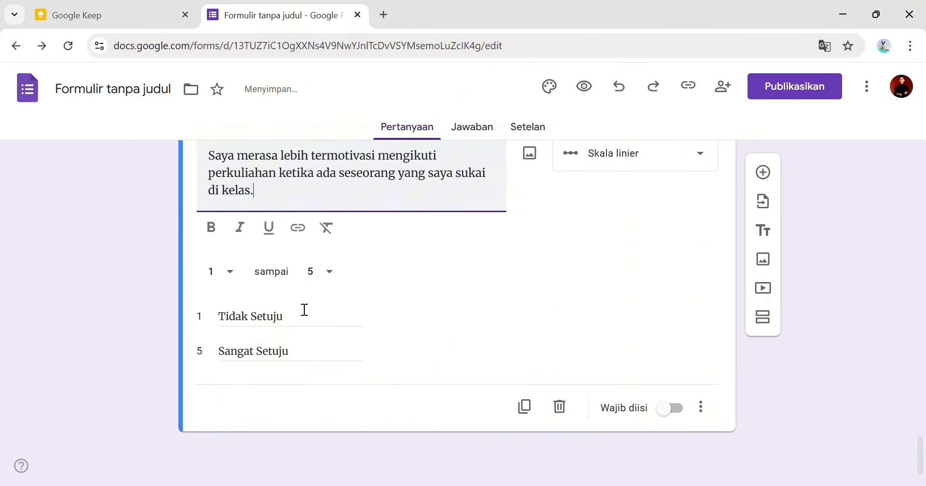
{"action": "left_click", "coordinate": [666, 411]}
{"action": "scroll", "coordinate": [658, 389], "scroll_direction": "up", "scroll_amount": 10}
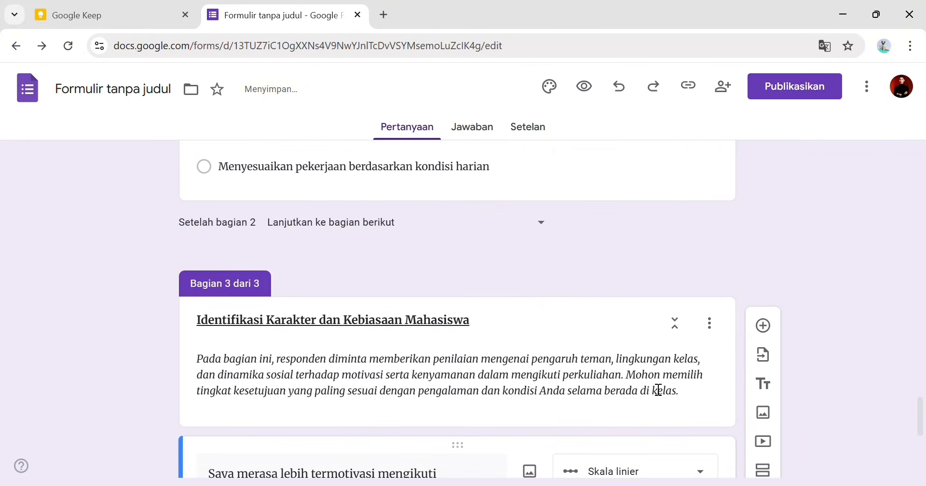
{"action": "scroll", "coordinate": [658, 390], "scroll_direction": "down", "scroll_amount": 8}
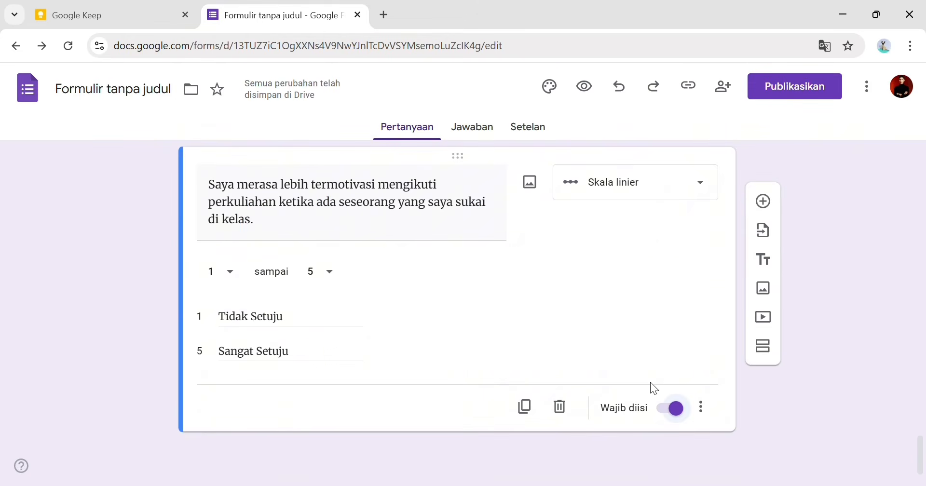
- Duplicate the scale question and replace its title with statement 2 (Kehadiran) from the note
{"action": "left_click", "coordinate": [535, 419]}
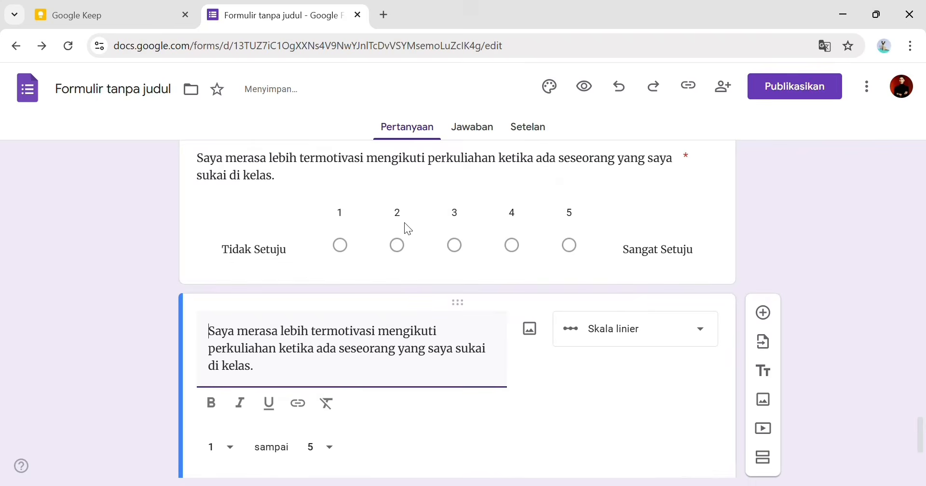
{"action": "left_click", "coordinate": [152, 9]}
{"action": "left_click_drag", "start_coordinate": [281, 231], "coordinate": [311, 251]}
{"action": "key", "text": "ctrl+c"}
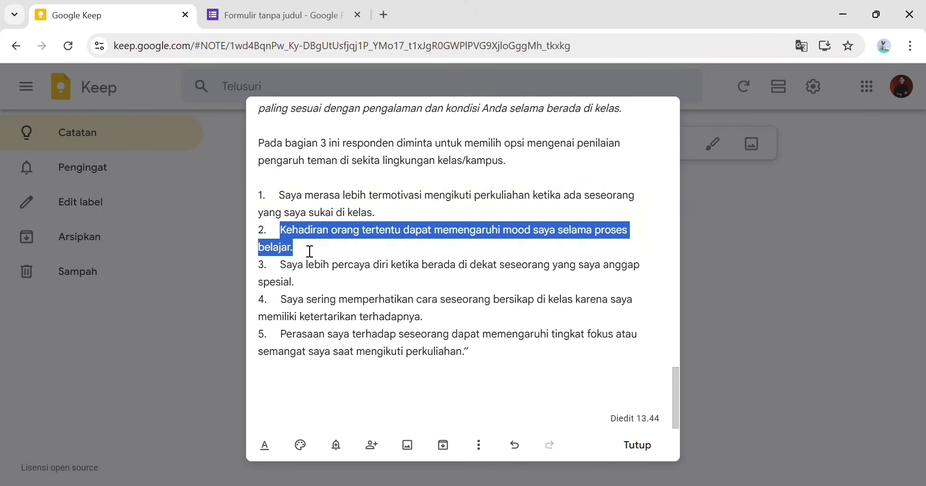
{"action": "left_click", "coordinate": [271, 15]}
{"action": "scroll", "coordinate": [244, 381], "scroll_direction": "down", "scroll_amount": 3}
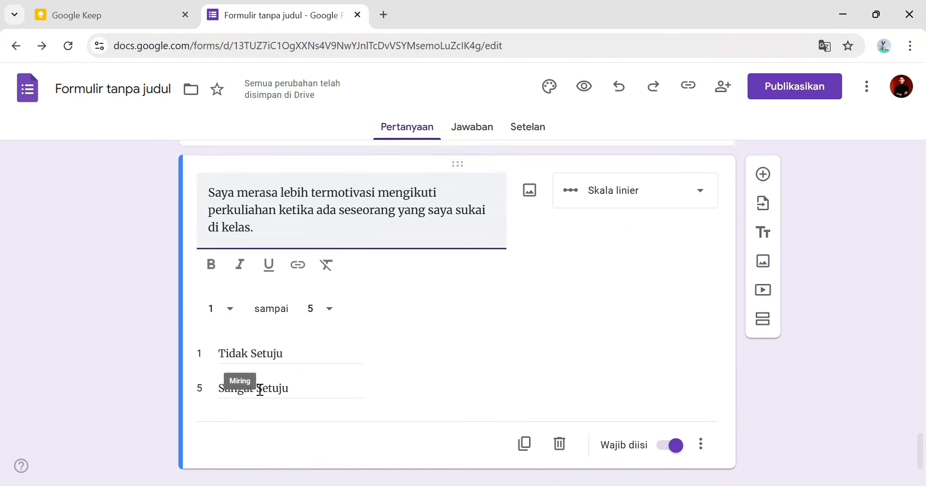
{"action": "triple_click", "coordinate": [248, 205]}
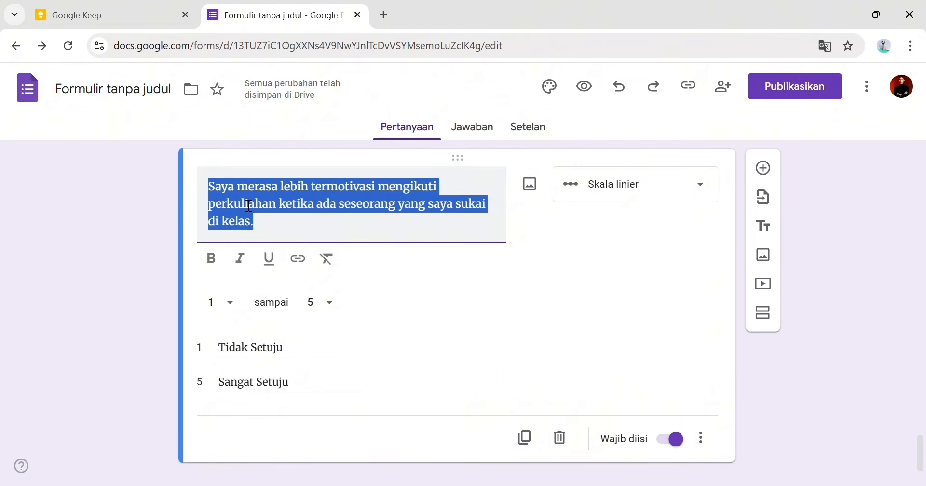
{"action": "key", "text": "ctrl+v"}
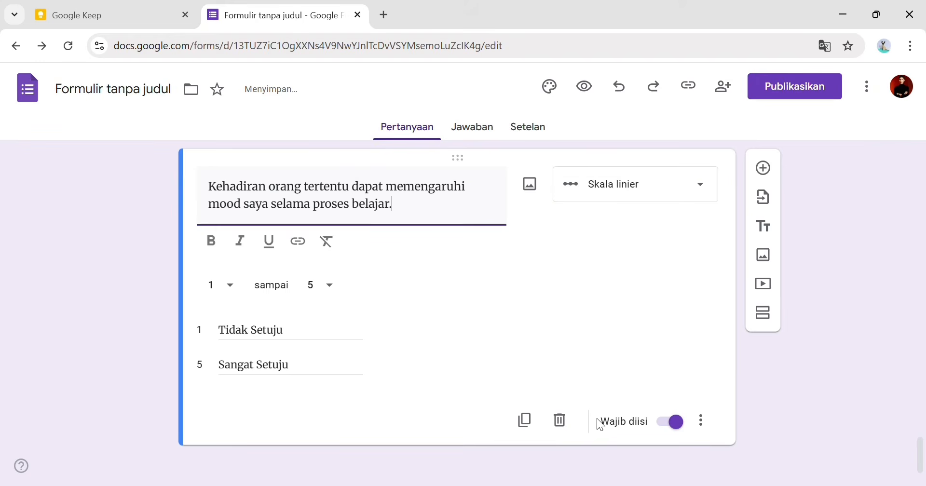
- Add another duplicated scale question titled with statement 3 from the Keep note
{"action": "left_click", "coordinate": [525, 420]}
{"action": "left_click", "coordinate": [183, 6]}
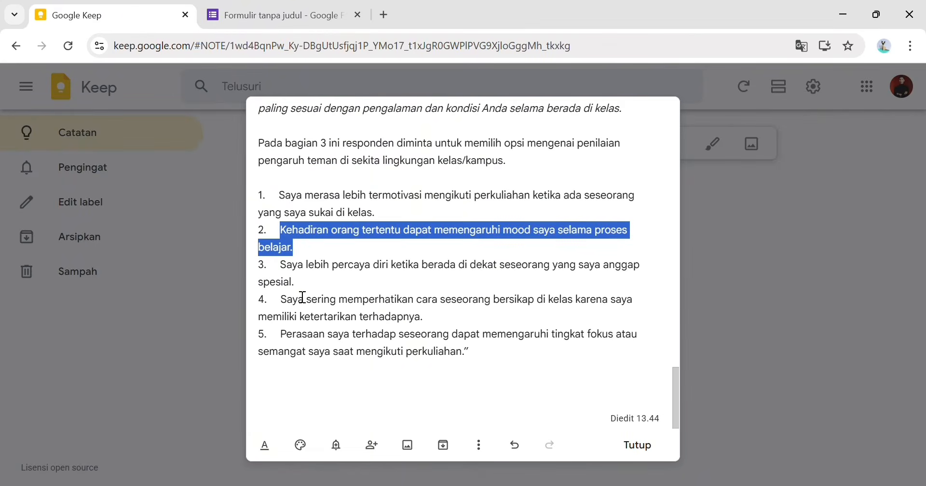
{"action": "left_click_drag", "start_coordinate": [281, 264], "coordinate": [312, 292]}
{"action": "key", "text": "ctrl+c"}
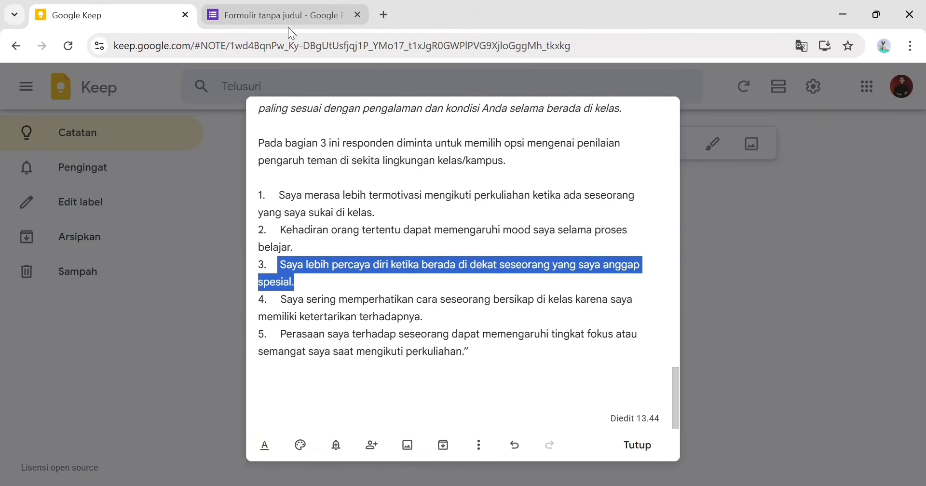
{"action": "left_click", "coordinate": [277, 15]}
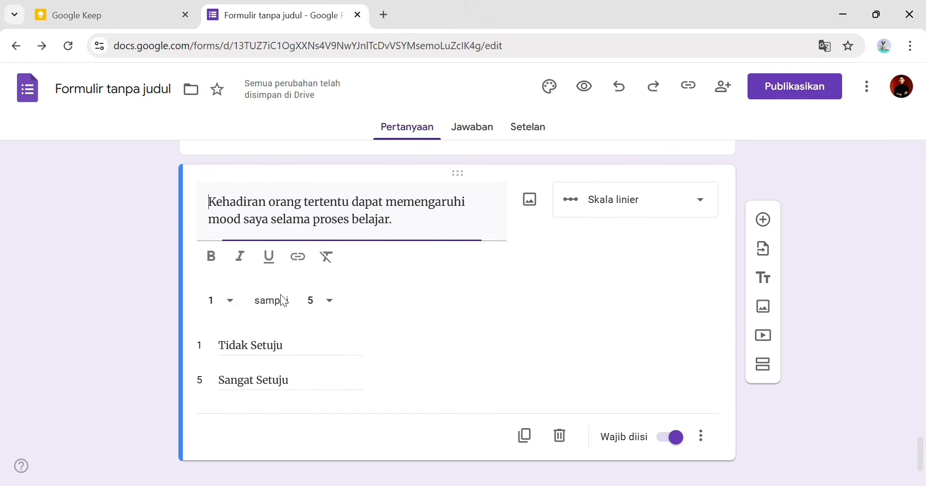
{"action": "left_click", "coordinate": [529, 439]}
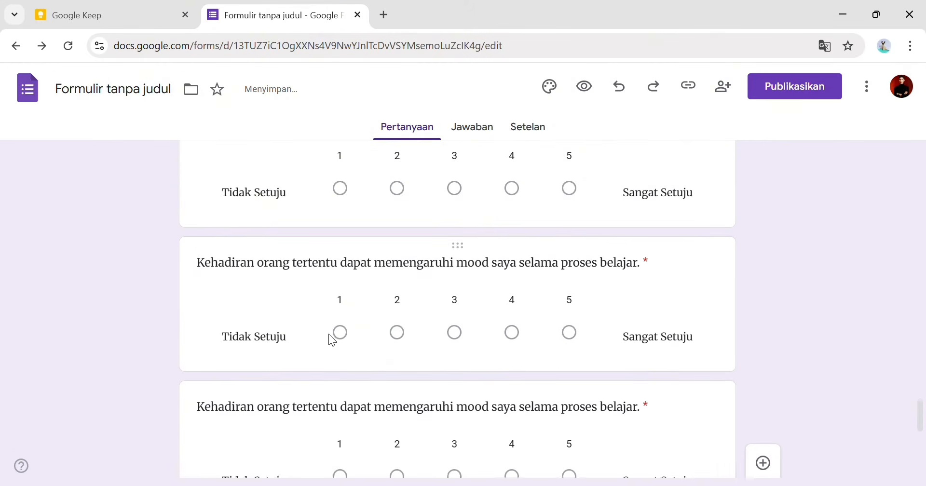
{"action": "triple_click", "coordinate": [316, 410]}
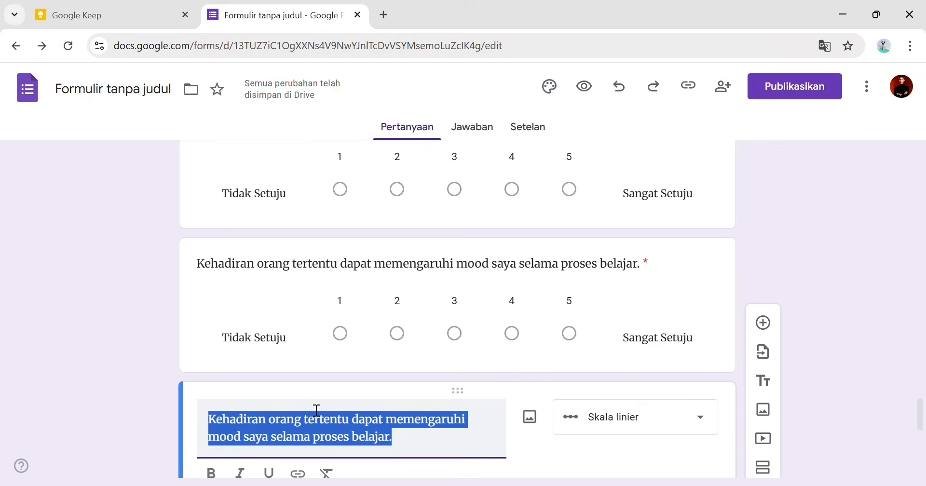
{"action": "key", "text": "ctrl+v"}
- Replace the next copy's title with the full text of statement 4 from the note
{"action": "scroll", "coordinate": [308, 364], "scroll_direction": "down", "scroll_amount": 3}
{"action": "left_click", "coordinate": [309, 363]}
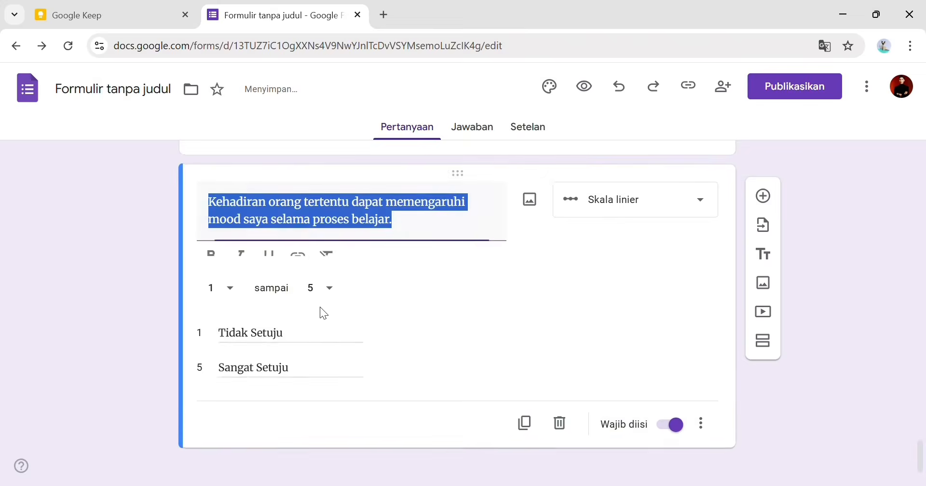
{"action": "left_click", "coordinate": [155, 14]}
{"action": "left_click_drag", "start_coordinate": [281, 299], "coordinate": [428, 321]}
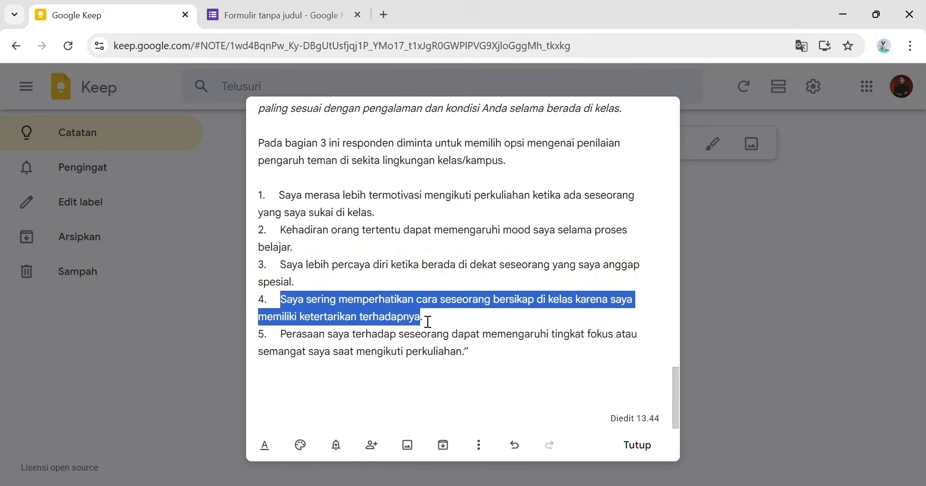
{"action": "left_click", "coordinate": [439, 322]}
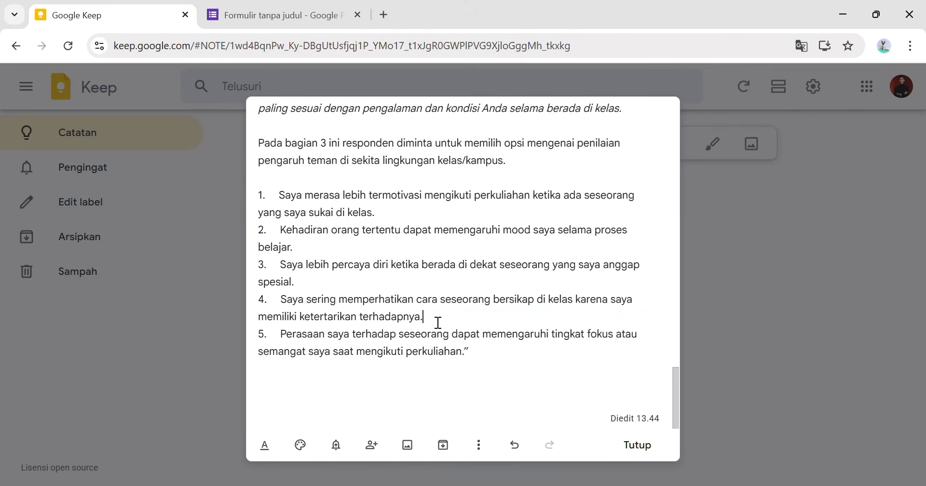
{"action": "left_click_drag", "start_coordinate": [281, 299], "coordinate": [441, 324]}
{"action": "key", "text": "ctrl+c"}
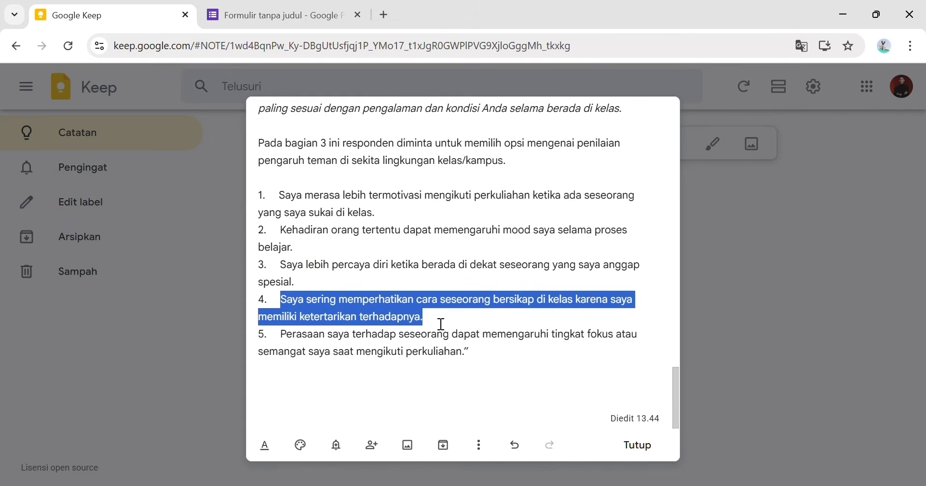
{"action": "left_click", "coordinate": [236, 18]}
{"action": "key", "text": "ctrl+v"}
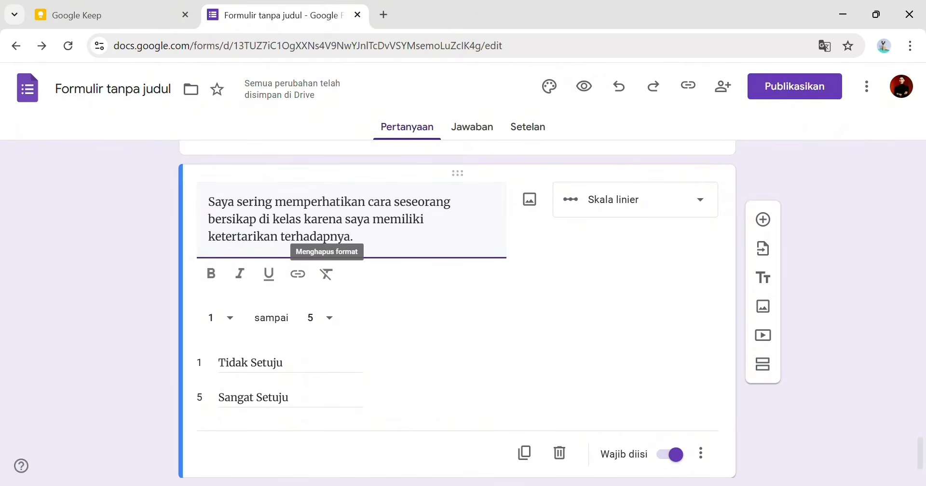
- Add a final scale question with statement 5, the Perasaan saya sentence about lecture focus
{"action": "left_click", "coordinate": [154, 20]}
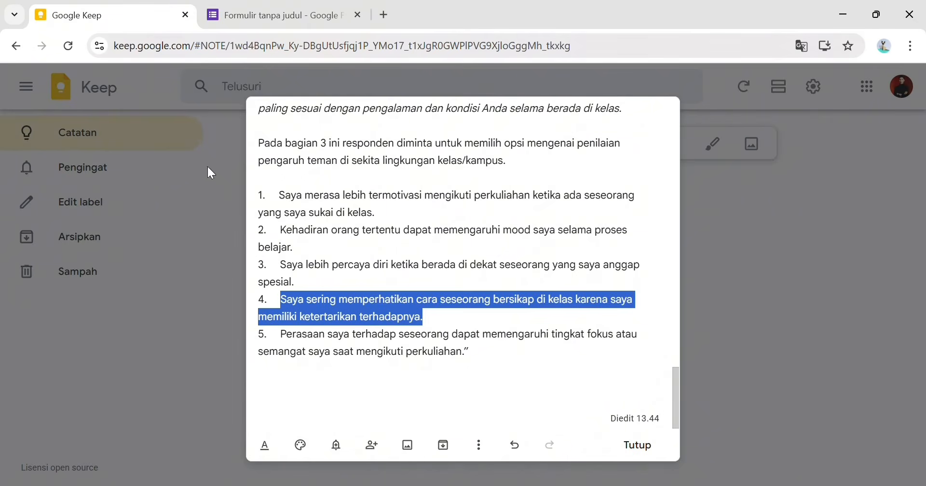
{"action": "left_click_drag", "start_coordinate": [280, 334], "coordinate": [498, 361]}
{"action": "key", "text": "ctrl+c"}
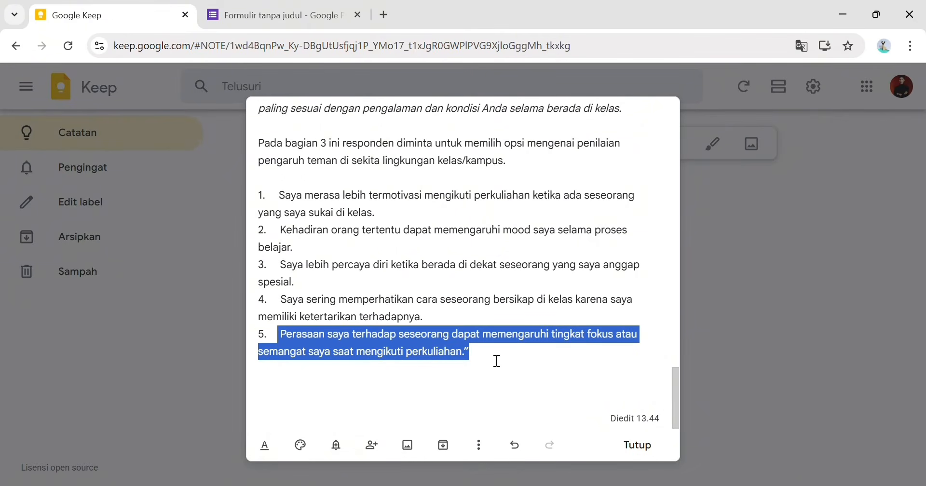
{"action": "left_click", "coordinate": [285, 15]}
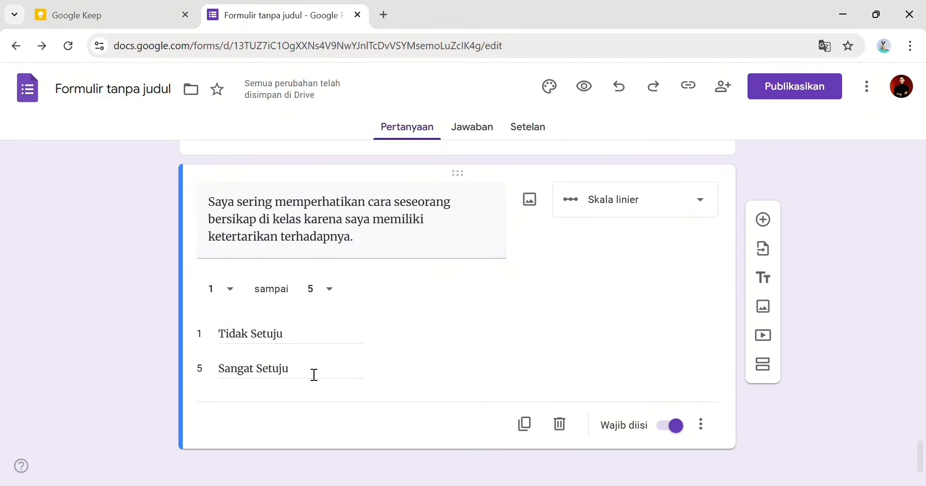
{"action": "left_click", "coordinate": [525, 407]}
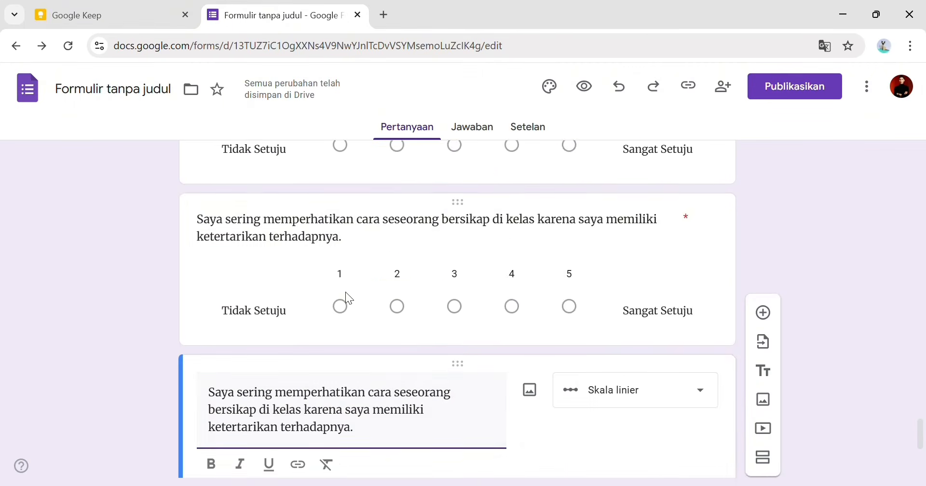
{"action": "left_click", "coordinate": [342, 224]}
{"action": "key", "text": "ctrl+a"}
{"action": "key", "text": "ctrl+v"}
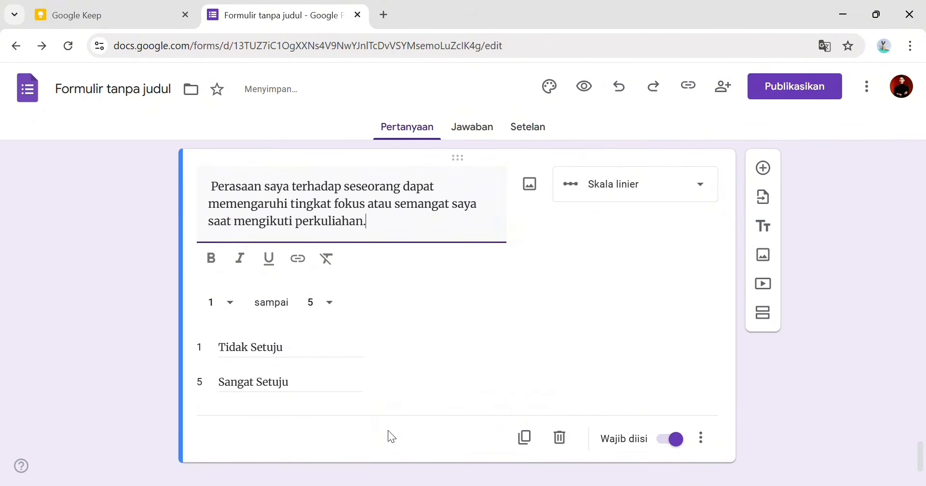
{"action": "left_click", "coordinate": [827, 397]}
{"action": "scroll", "coordinate": [571, 343], "scroll_direction": "up", "scroll_amount": 15}
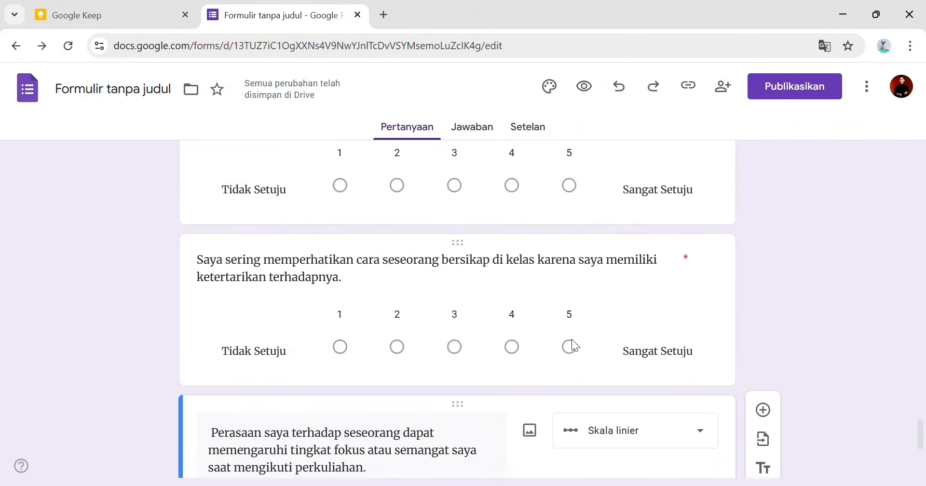
{"action": "scroll", "coordinate": [574, 341], "scroll_direction": "up", "scroll_amount": 10}
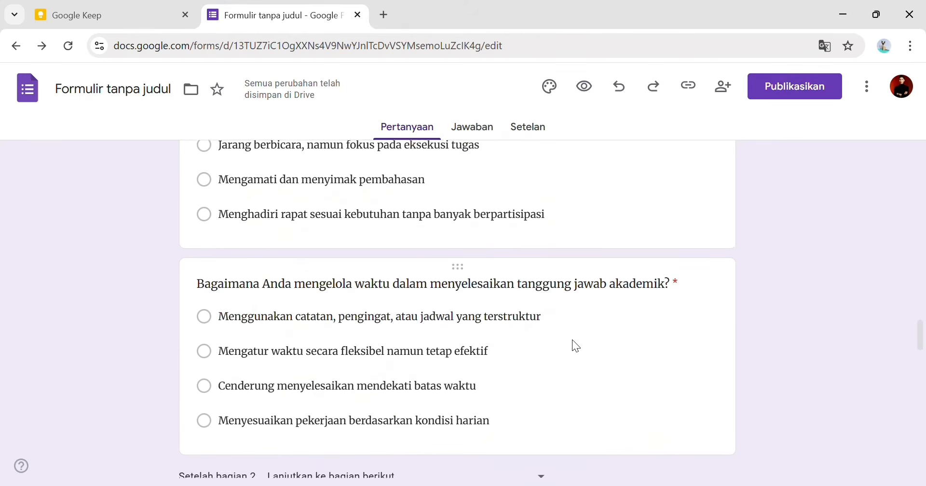
- In the form preview, enter a test respondent's name and the major Sistem Tek…
{"action": "left_click", "coordinate": [584, 86]}
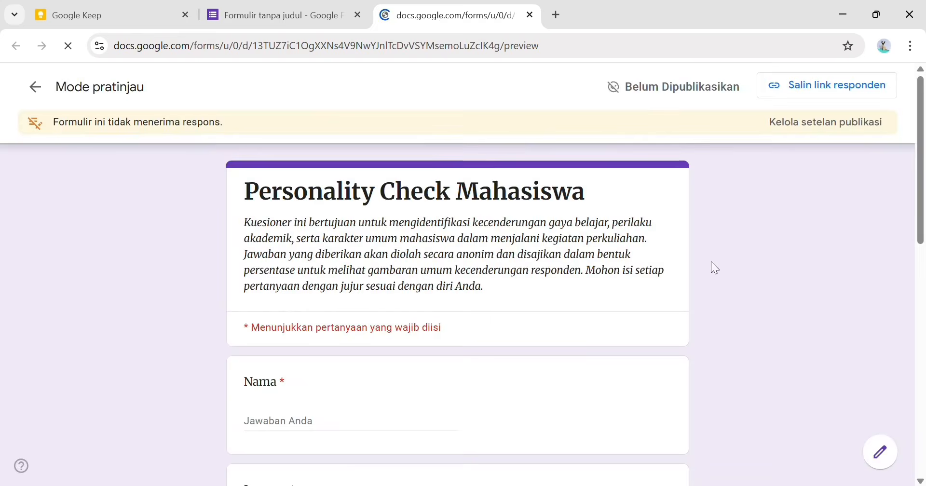
{"action": "scroll", "coordinate": [352, 296], "scroll_direction": "down", "scroll_amount": 7}
{"action": "scroll", "coordinate": [351, 296], "scroll_direction": "down", "scroll_amount": 5}
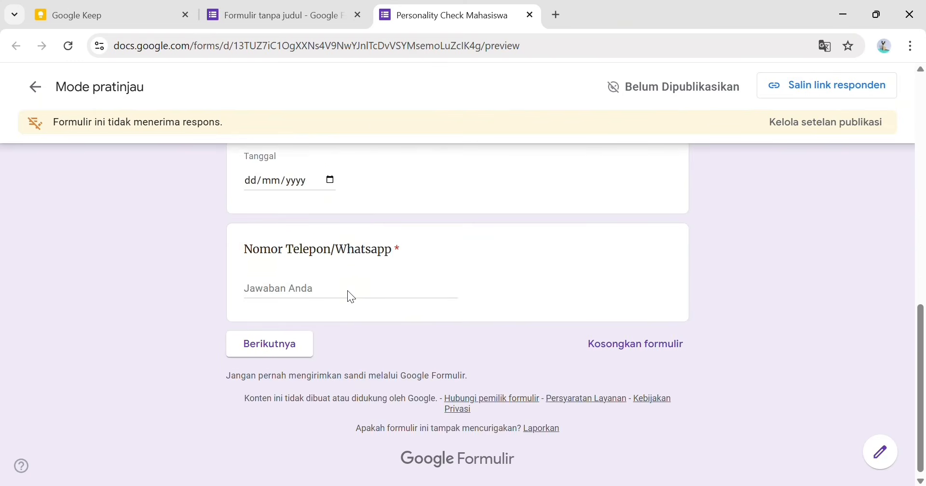
{"action": "scroll", "coordinate": [352, 297], "scroll_direction": "up", "scroll_amount": 12}
{"action": "scroll", "coordinate": [349, 290], "scroll_direction": "down", "scroll_amount": 3}
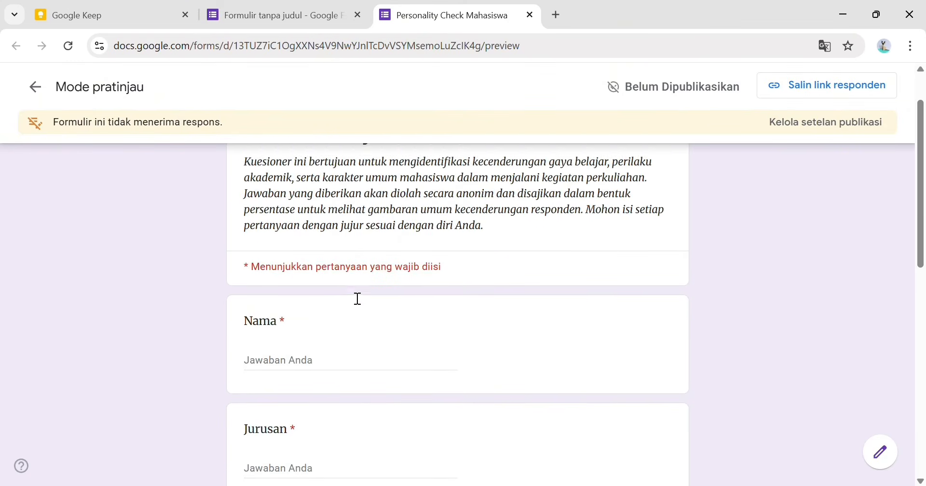
{"action": "left_click", "coordinate": [340, 356]}
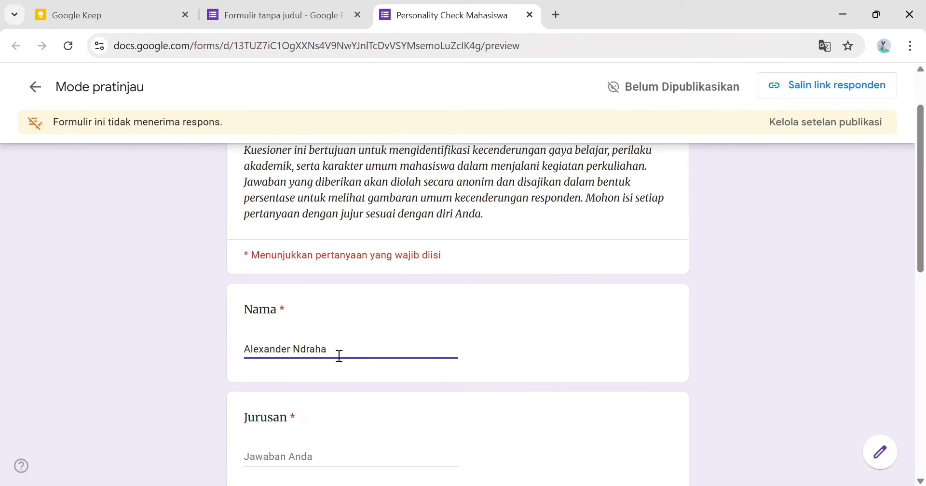
{"action": "left_click", "coordinate": [356, 470]}
{"action": "scroll", "coordinate": [357, 471], "scroll_direction": "up", "scroll_amount": 2}
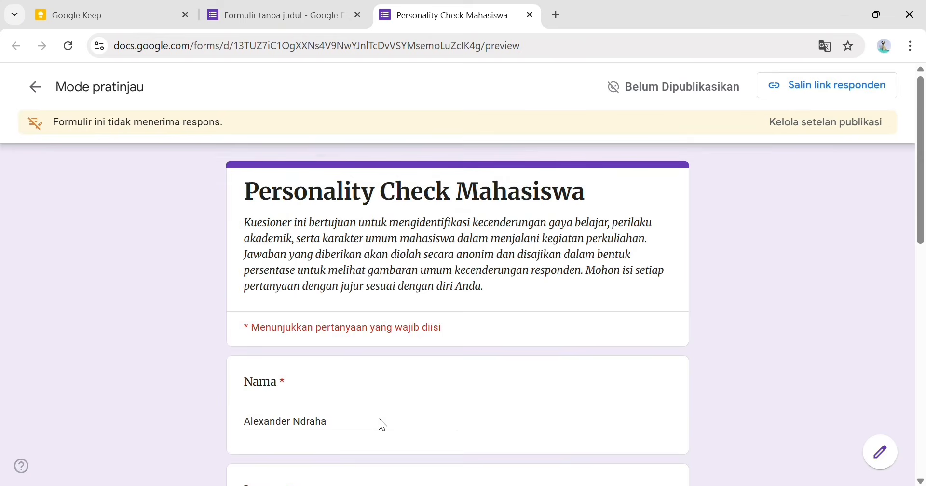
{"action": "scroll", "coordinate": [383, 424], "scroll_direction": "down", "scroll_amount": 5}
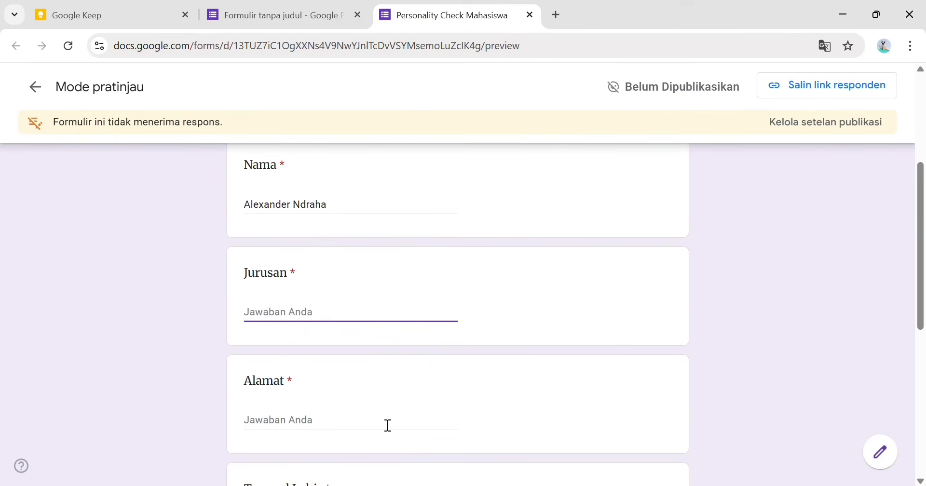
{"action": "type", "text": "Sistem Teknologi dan Informasi"}
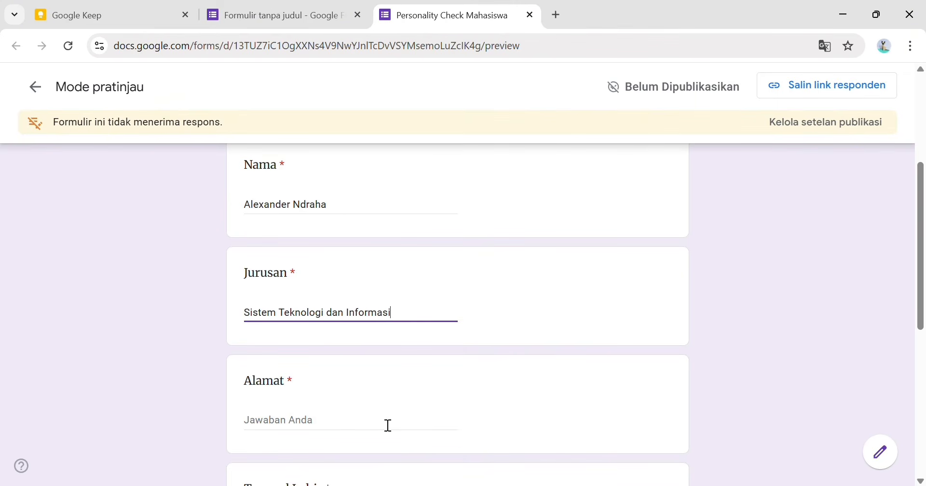
- Fill in a test address, birth date 29/08/2007 and the phone number field
{"action": "left_click", "coordinate": [388, 425]}
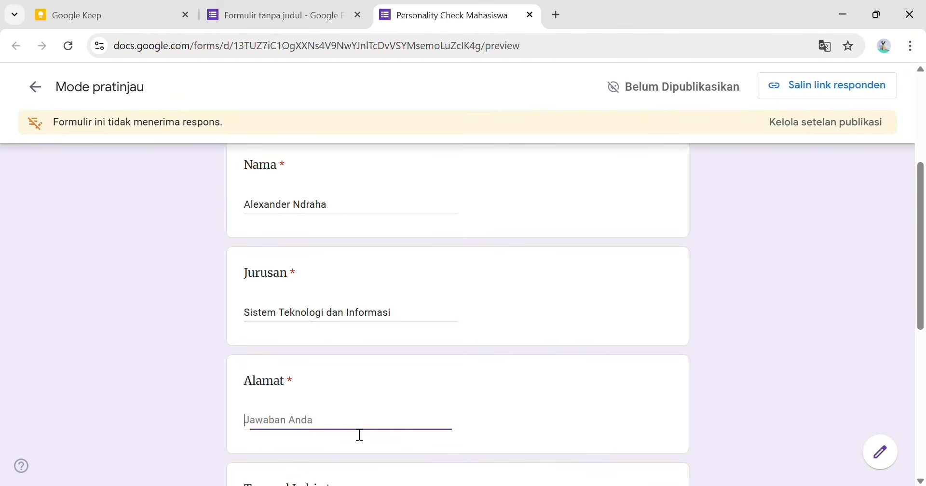
{"action": "scroll", "coordinate": [333, 394], "scroll_direction": "down", "scroll_amount": 2}
{"action": "type", "text": "Jl"}
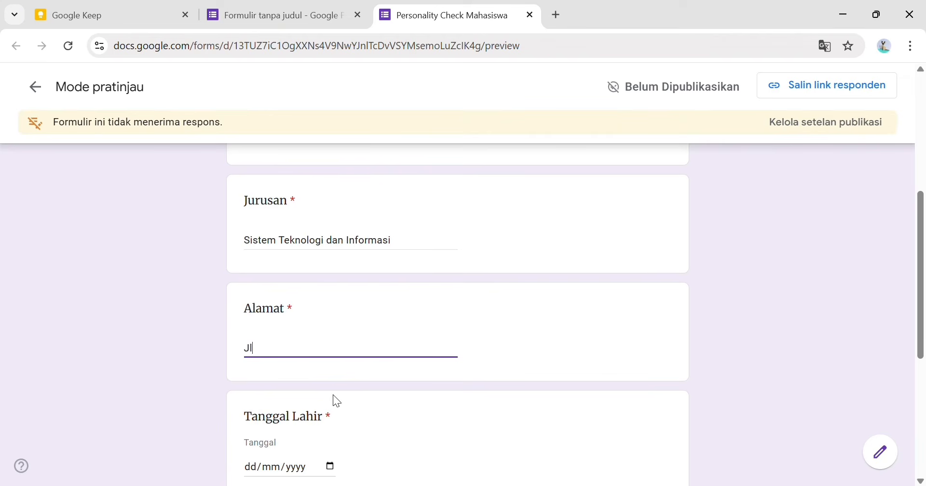
{"action": "type", "text": "n. Tuah Karya"}
{"action": "left_click", "coordinate": [320, 463]}
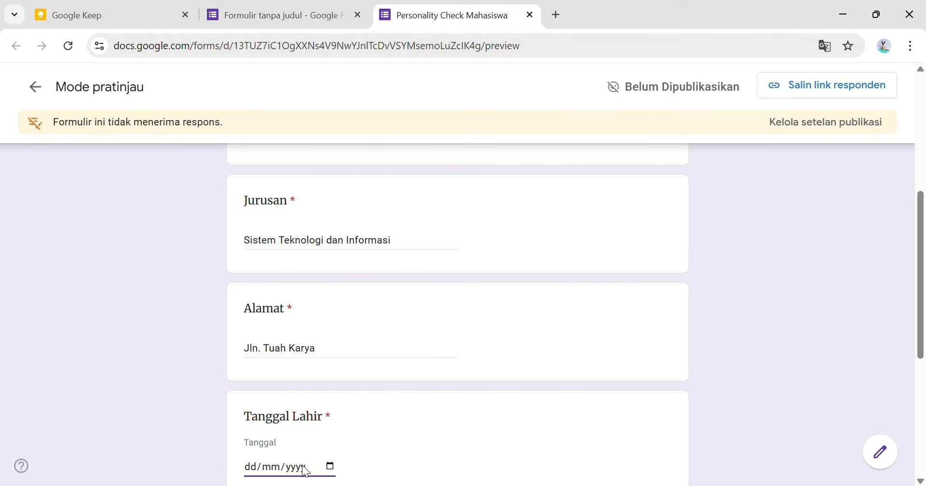
{"action": "left_click", "coordinate": [268, 468]}
{"action": "left_click", "coordinate": [237, 463]}
{"action": "left_click", "coordinate": [255, 468]}
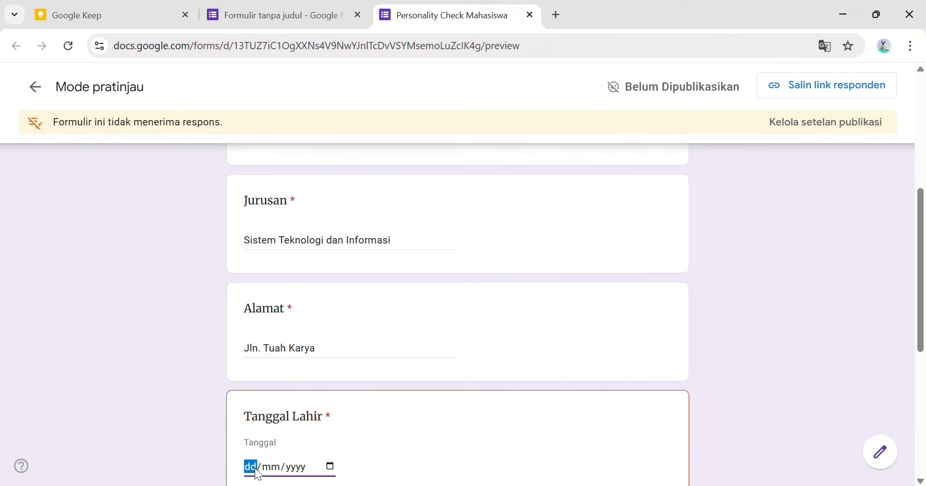
{"action": "type", "text": "29082"}
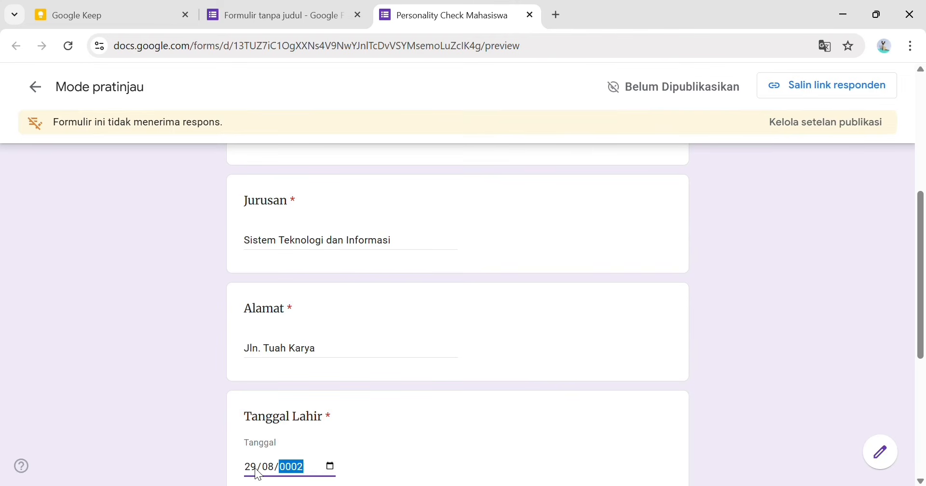
{"action": "scroll", "coordinate": [359, 431], "scroll_direction": "down", "scroll_amount": 3}
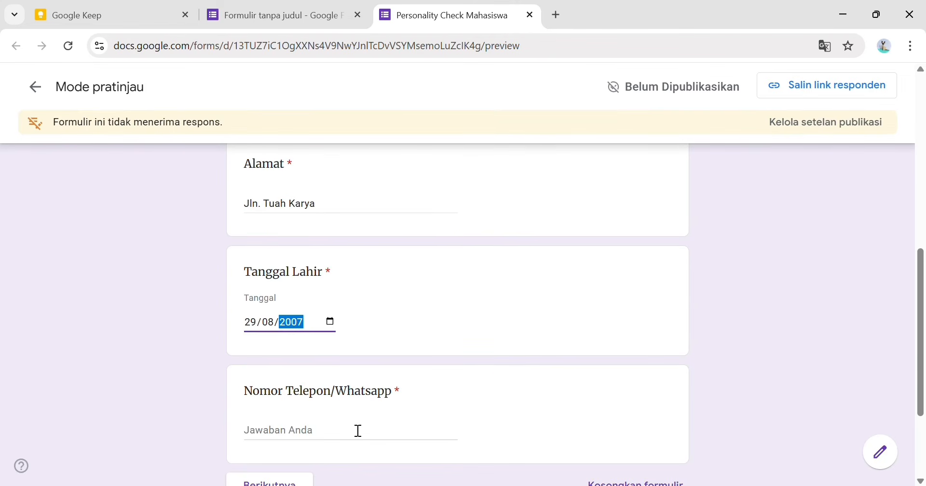
{"action": "left_click", "coordinate": [311, 431]}
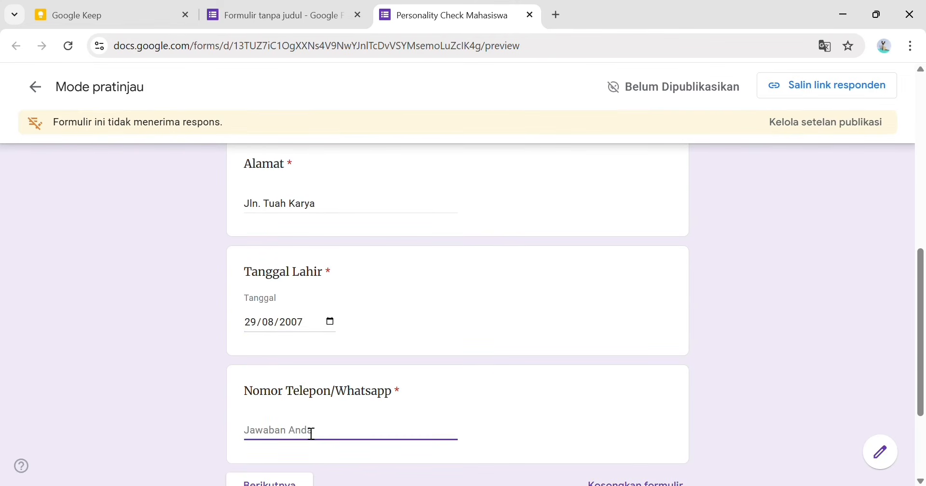
- Go to section 2, answering new-task with the first option and sudden-assignment with Mengonfirmasi informasi
{"action": "key", "text": "Return"}
{"action": "scroll", "coordinate": [352, 340], "scroll_direction": "down", "scroll_amount": 6}
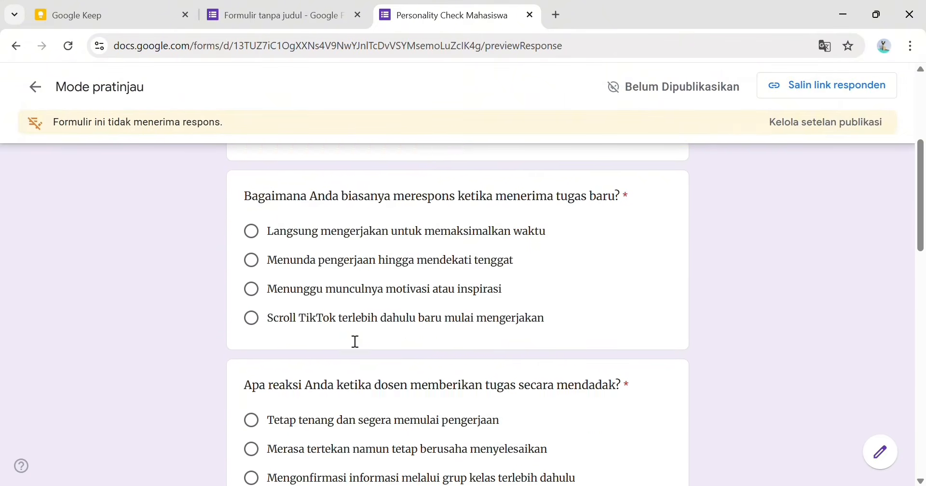
{"action": "scroll", "coordinate": [353, 338], "scroll_direction": "up", "scroll_amount": 5}
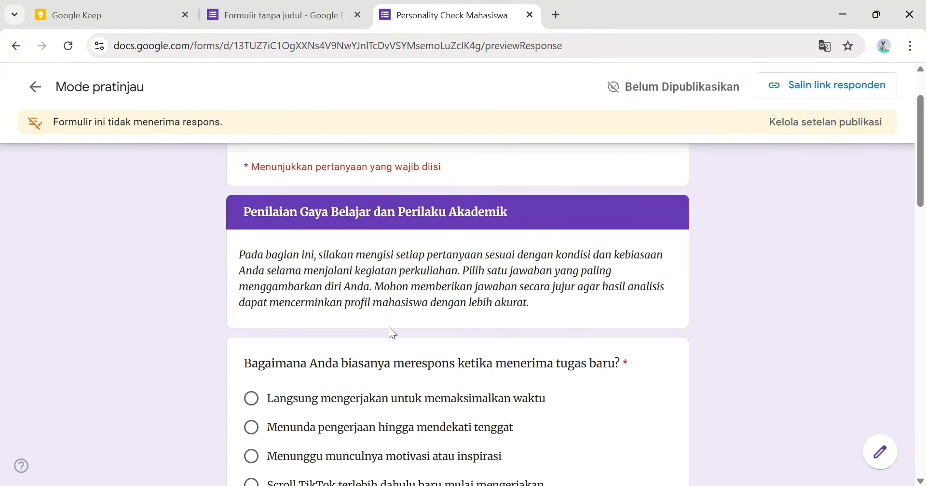
{"action": "scroll", "coordinate": [550, 277], "scroll_direction": "up", "scroll_amount": 2}
{"action": "scroll", "coordinate": [451, 261], "scroll_direction": "down", "scroll_amount": 3}
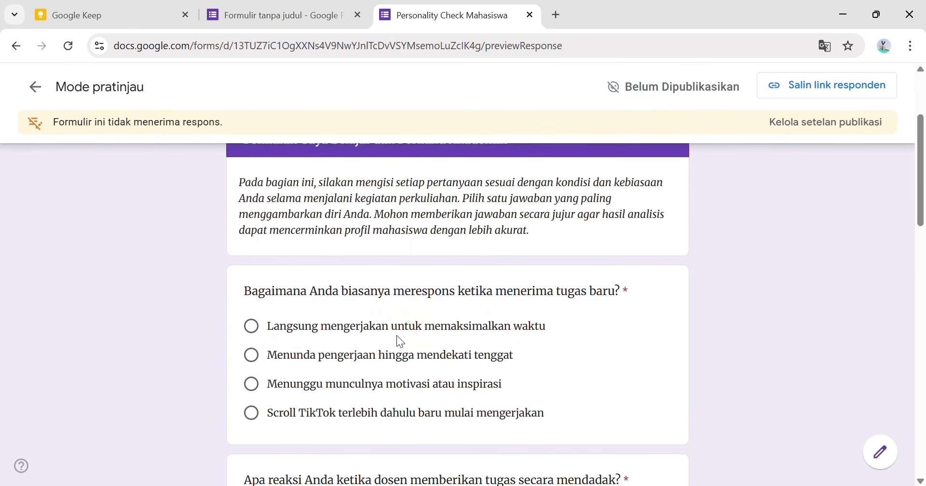
{"action": "left_click", "coordinate": [368, 326]}
{"action": "scroll", "coordinate": [313, 359], "scroll_direction": "down", "scroll_amount": 12}
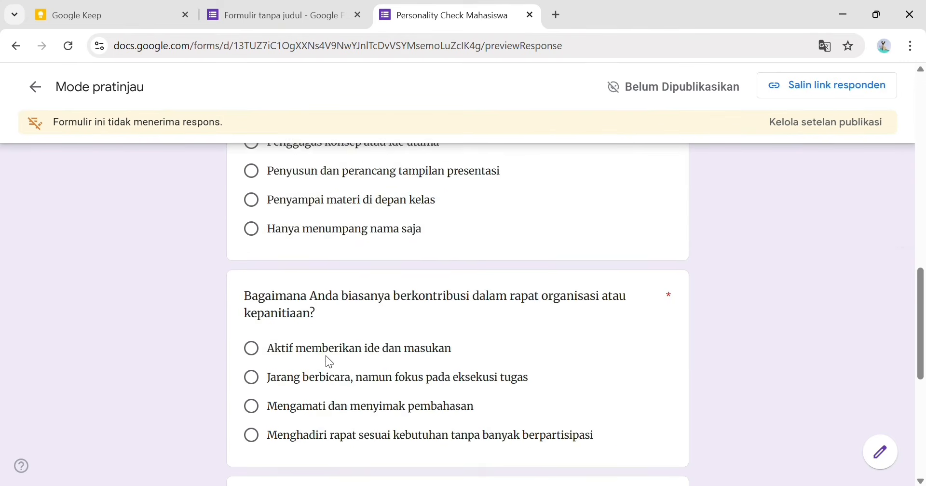
{"action": "scroll", "coordinate": [327, 356], "scroll_direction": "down", "scroll_amount": 5}
{"action": "left_click", "coordinate": [351, 346]}
{"action": "left_click", "coordinate": [352, 337]}
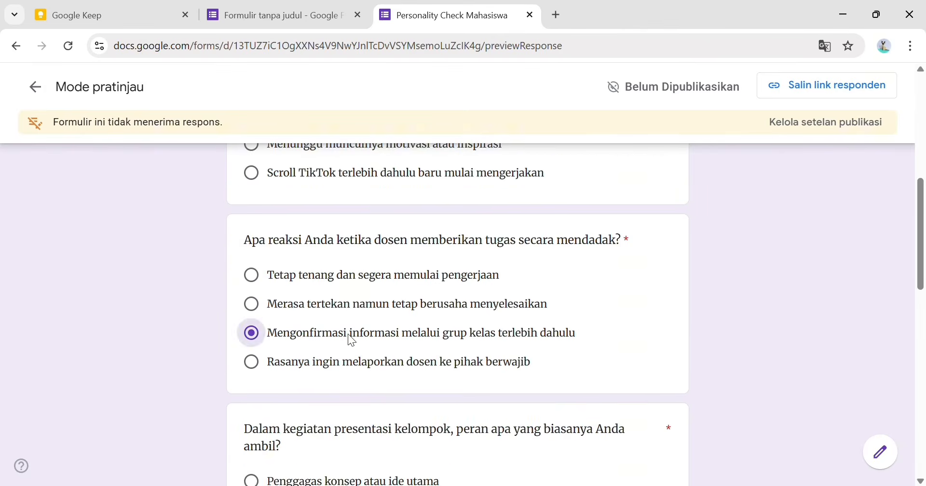
- Choose Penyampai materi di depan kelas, Aktif memberikan ide dan masukan, and the last time-management option, then continue
{"action": "scroll", "coordinate": [350, 309], "scroll_direction": "up", "scroll_amount": 4}
{"action": "scroll", "coordinate": [354, 329], "scroll_direction": "down", "scroll_amount": 10}
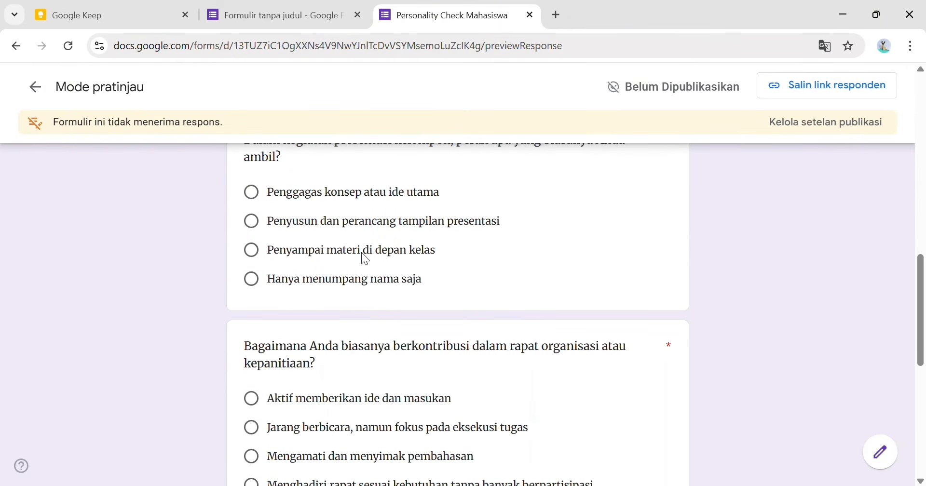
{"action": "left_click", "coordinate": [365, 253]}
{"action": "left_click", "coordinate": [338, 399]}
{"action": "scroll", "coordinate": [339, 399], "scroll_direction": "down", "scroll_amount": 7}
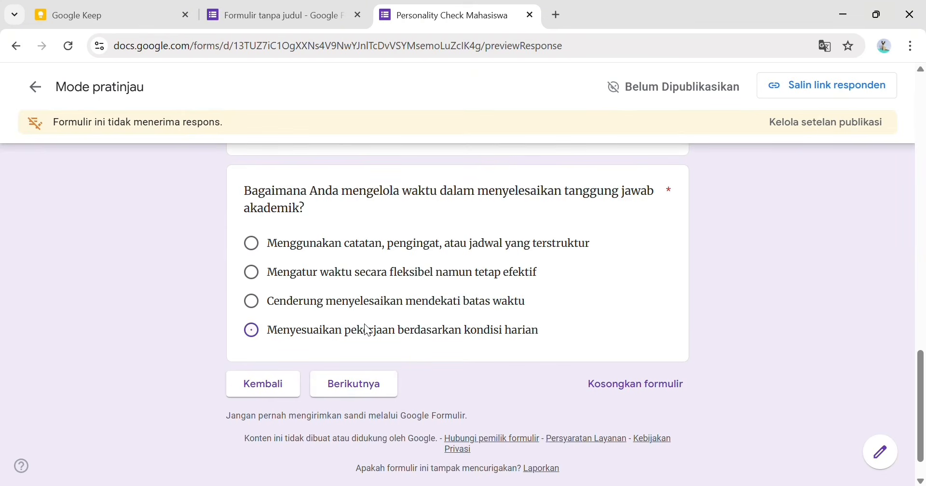
{"action": "left_click", "coordinate": [367, 330]}
{"action": "left_click", "coordinate": [363, 380]}
- Rate each section 3 scale statement, through Perasaan saya, a 4
{"action": "scroll", "coordinate": [382, 388], "scroll_direction": "down", "scroll_amount": 3}
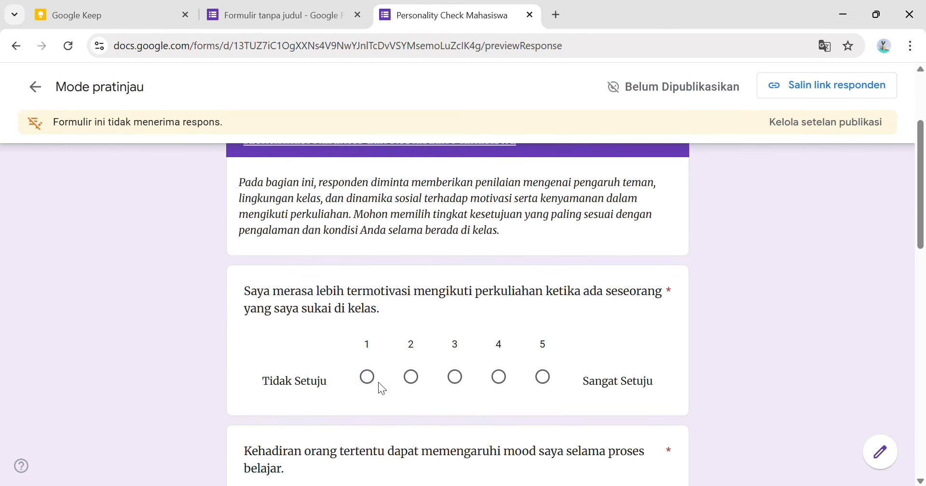
{"action": "left_click", "coordinate": [499, 376]}
{"action": "scroll", "coordinate": [504, 361], "scroll_direction": "down", "scroll_amount": 4}
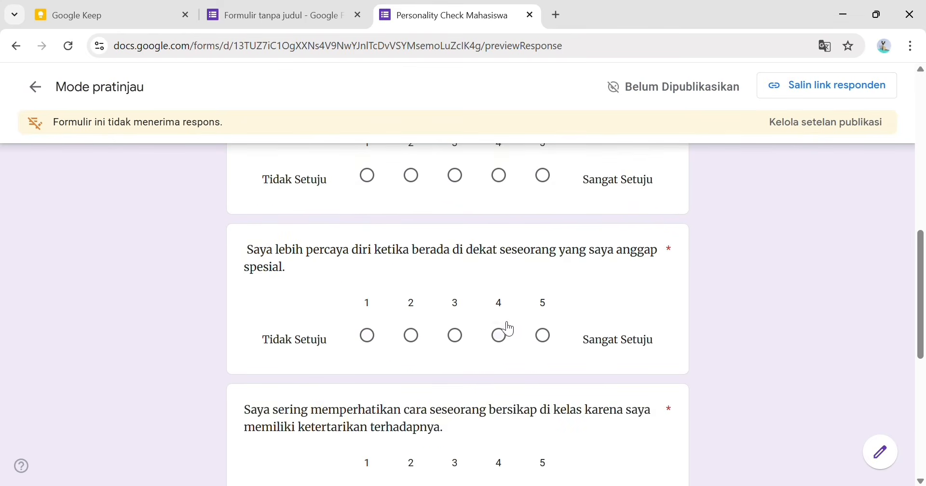
{"action": "left_click", "coordinate": [501, 334]}
{"action": "scroll", "coordinate": [486, 278], "scroll_direction": "down", "scroll_amount": 4}
{"action": "left_click", "coordinate": [500, 279]}
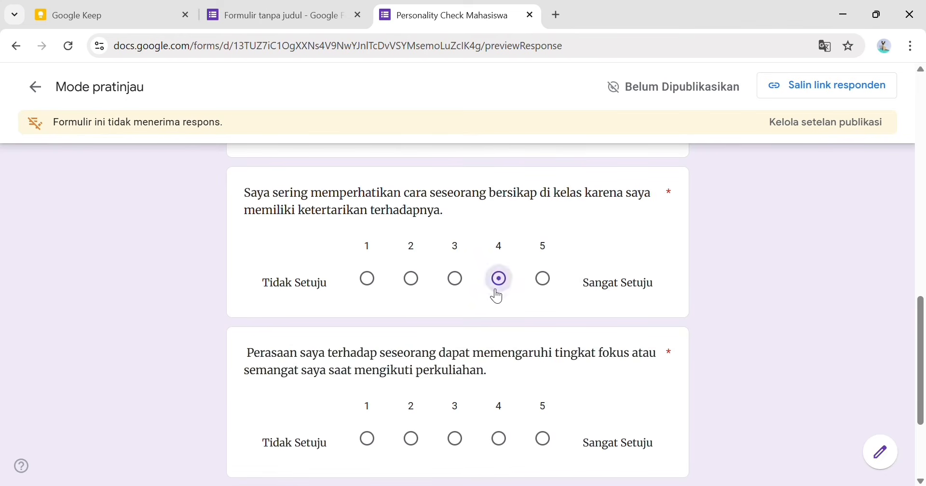
{"action": "left_click", "coordinate": [499, 438]}
{"action": "scroll", "coordinate": [495, 419], "scroll_direction": "down", "scroll_amount": 3}
{"action": "scroll", "coordinate": [495, 417], "scroll_direction": "up", "scroll_amount": 14}
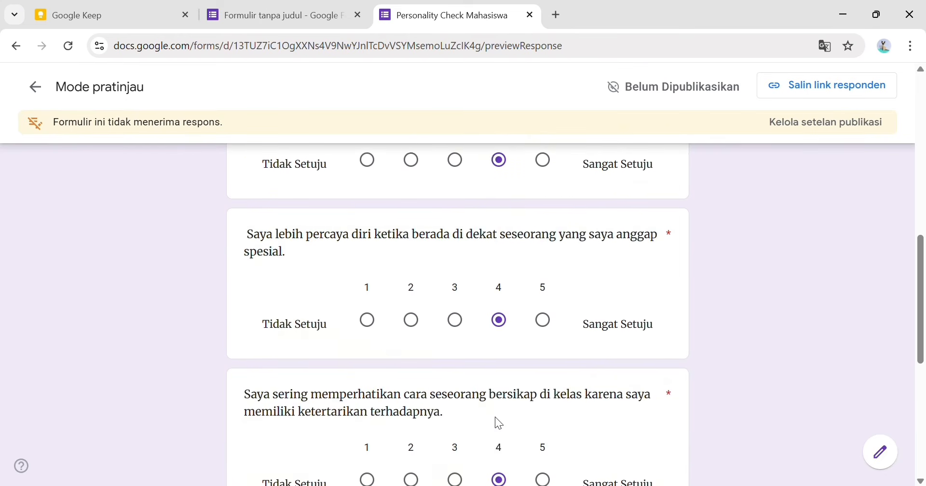
{"action": "scroll", "coordinate": [498, 423], "scroll_direction": "down", "scroll_amount": 12}
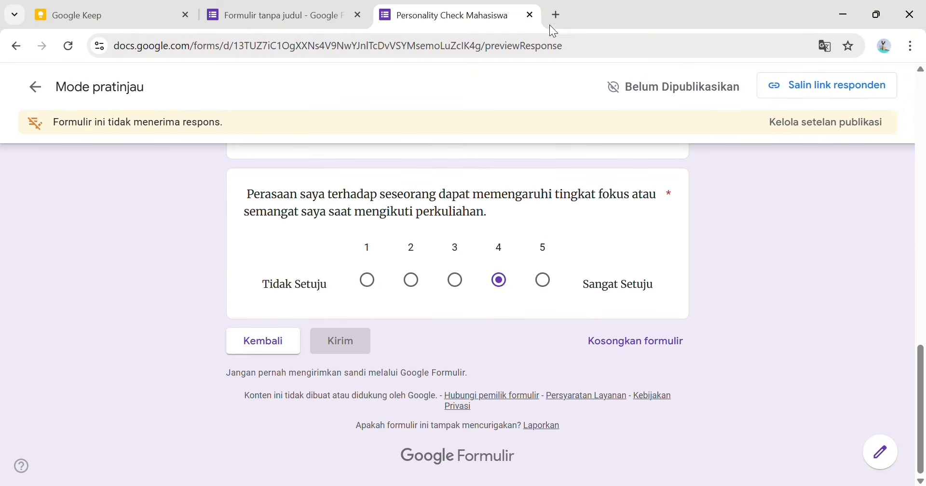
- Close the preview and open the theme's header image picker on the Tema collection
{"action": "left_click", "coordinate": [530, 15]}
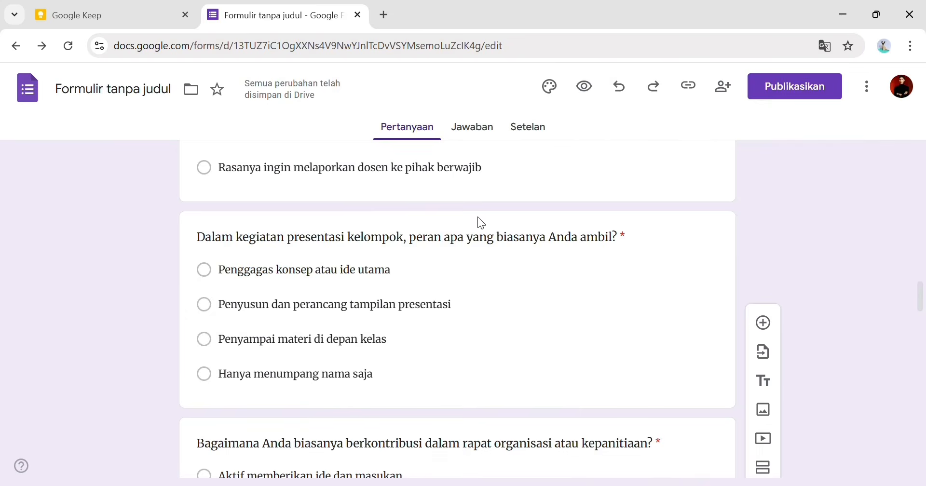
{"action": "scroll", "coordinate": [482, 246], "scroll_direction": "up", "scroll_amount": 5}
{"action": "scroll", "coordinate": [495, 234], "scroll_direction": "up", "scroll_amount": 10}
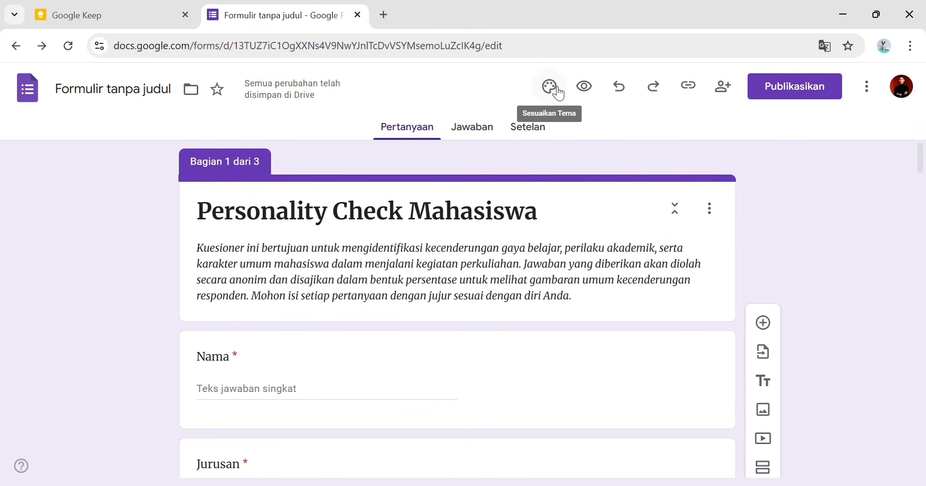
{"action": "left_click", "coordinate": [550, 87]}
{"action": "scroll", "coordinate": [786, 385], "scroll_direction": "down", "scroll_amount": 2}
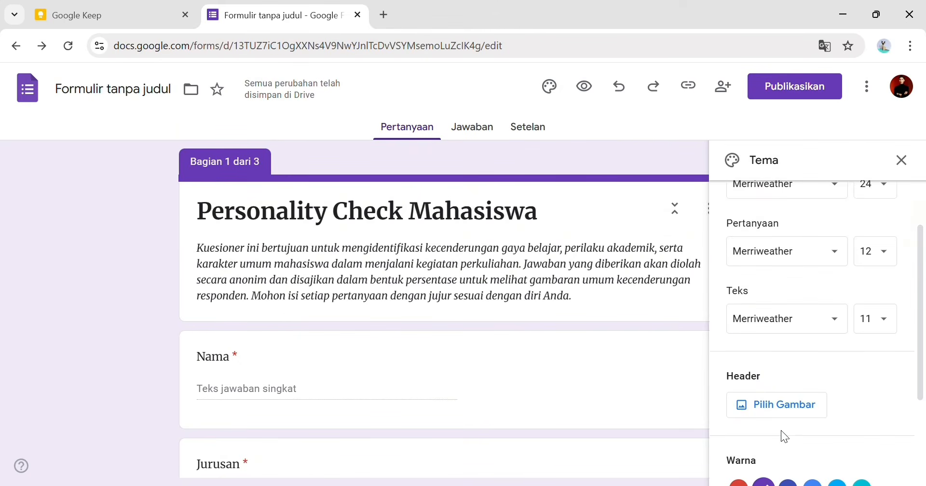
{"action": "left_click", "coordinate": [788, 406]}
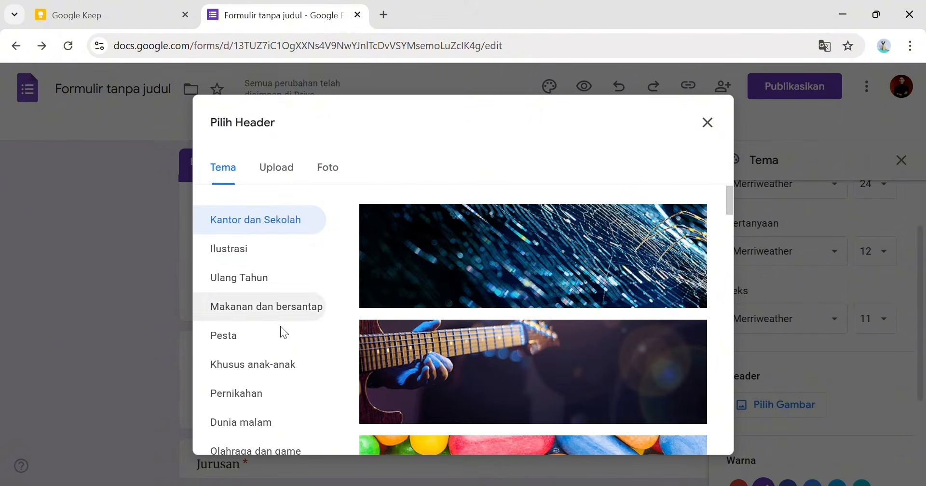
{"action": "left_click", "coordinate": [304, 170]}
{"action": "left_click", "coordinate": [323, 169]}
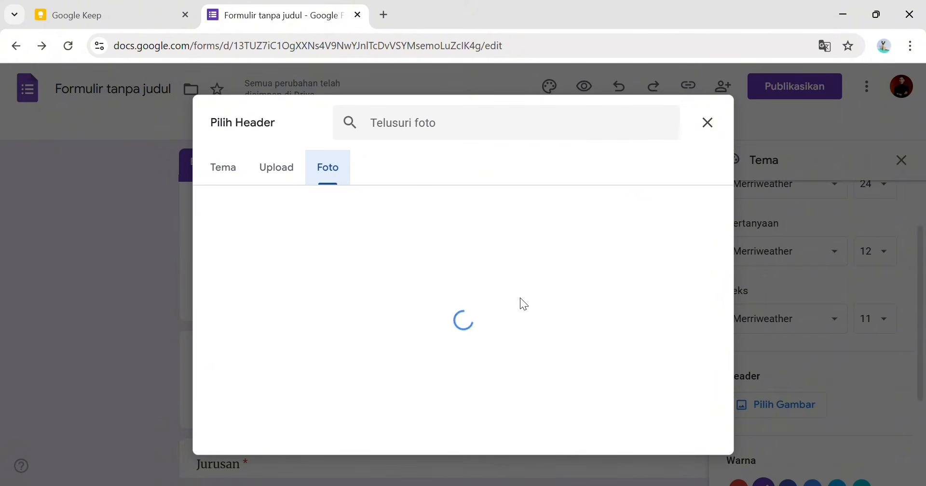
{"action": "left_click", "coordinate": [276, 169]}
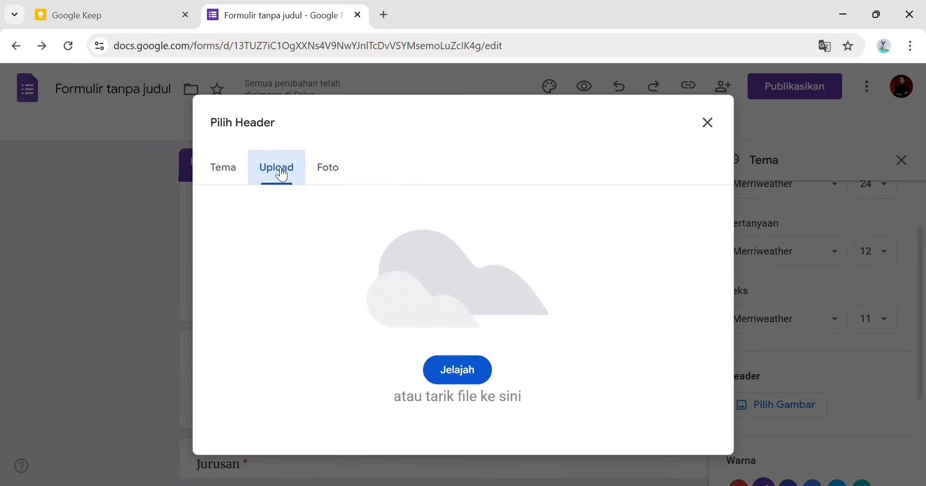
{"action": "left_click", "coordinate": [224, 169]}
- Insert the open-book-with-feather Tema image as the form header instead of the soccer field
{"action": "scroll", "coordinate": [479, 372], "scroll_direction": "down", "scroll_amount": 5}
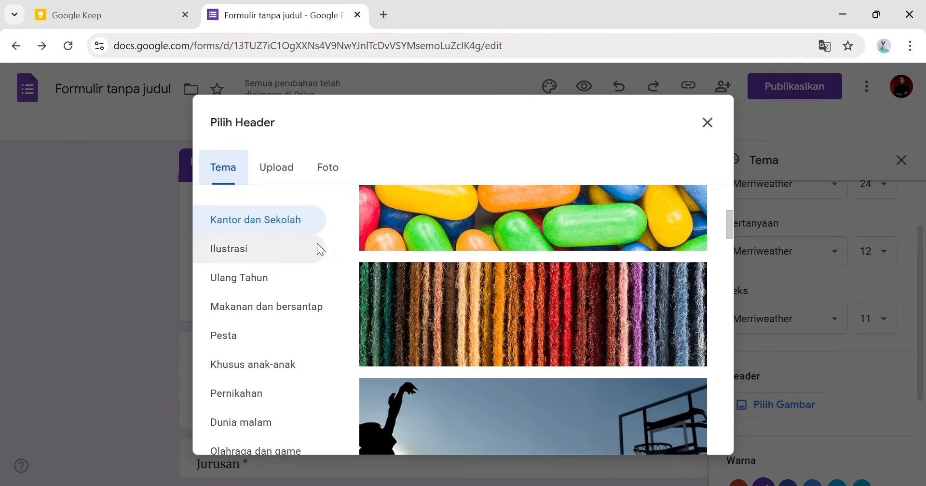
{"action": "scroll", "coordinate": [485, 355], "scroll_direction": "down", "scroll_amount": 12}
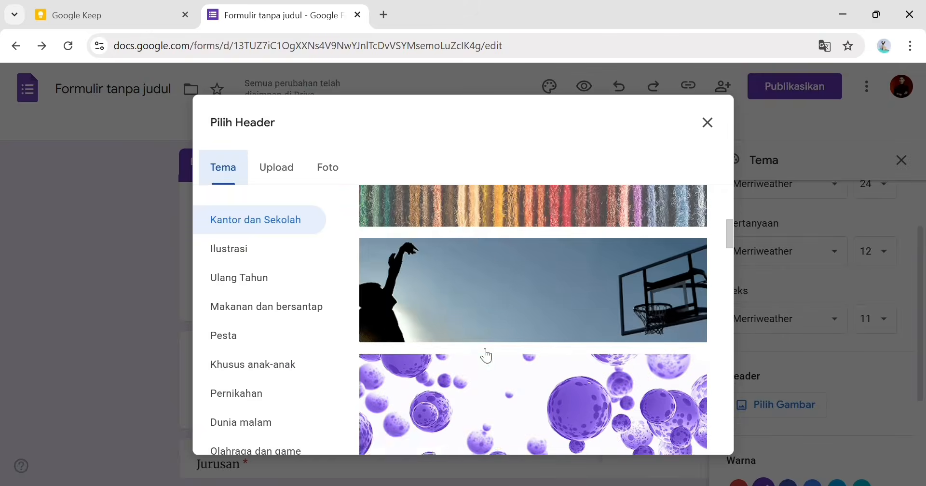
{"action": "scroll", "coordinate": [486, 356], "scroll_direction": "down", "scroll_amount": 5}
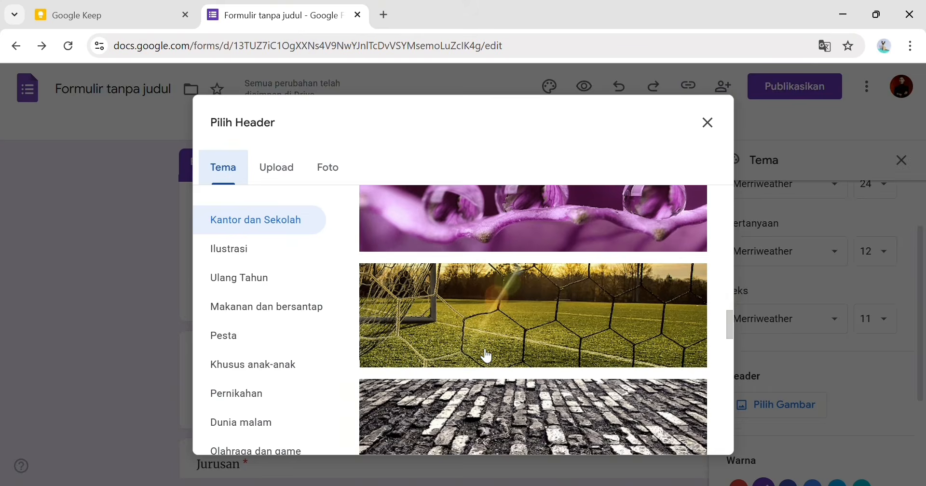
{"action": "left_click", "coordinate": [487, 356]}
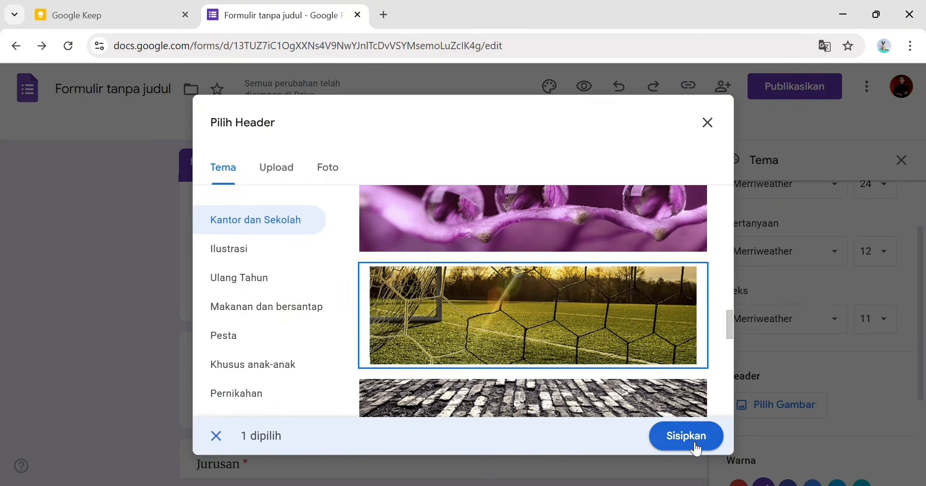
{"action": "scroll", "coordinate": [613, 372], "scroll_direction": "down", "scroll_amount": 5}
{"action": "scroll", "coordinate": [610, 348], "scroll_direction": "down", "scroll_amount": 10}
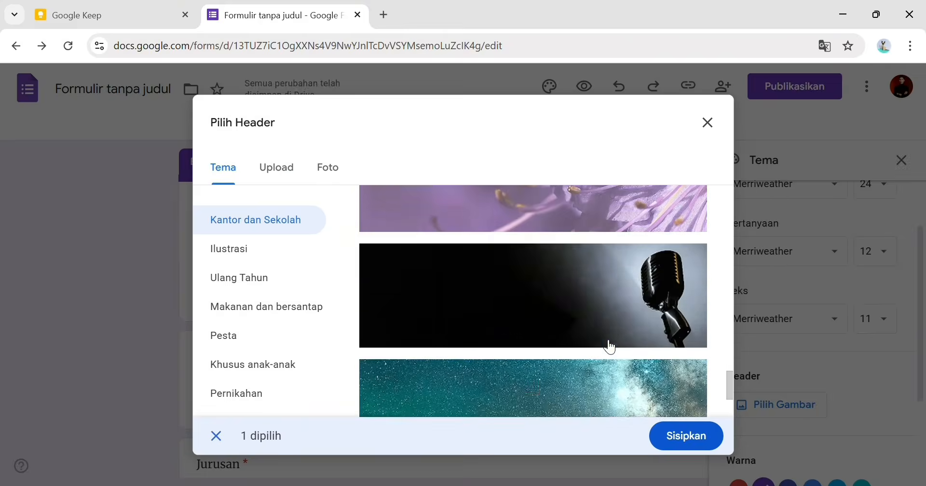
{"action": "scroll", "coordinate": [610, 347], "scroll_direction": "down", "scroll_amount": 10}
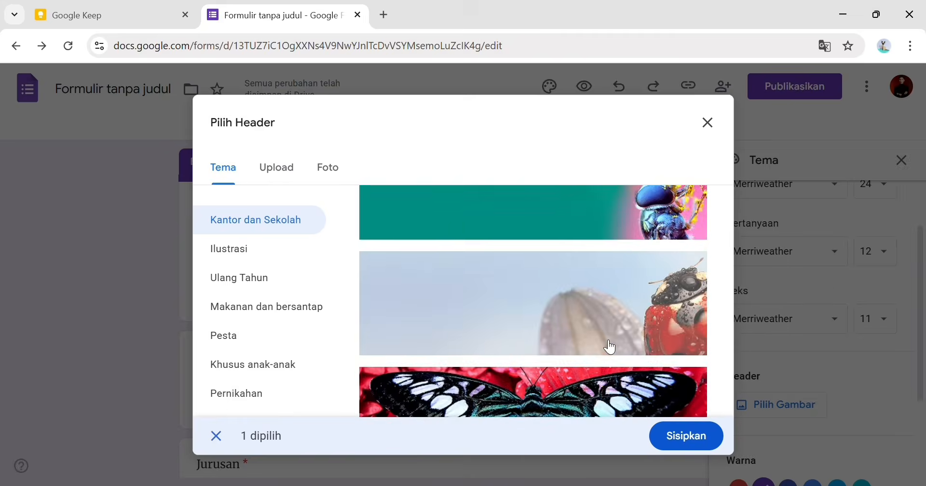
{"action": "scroll", "coordinate": [610, 347], "scroll_direction": "down", "scroll_amount": 5}
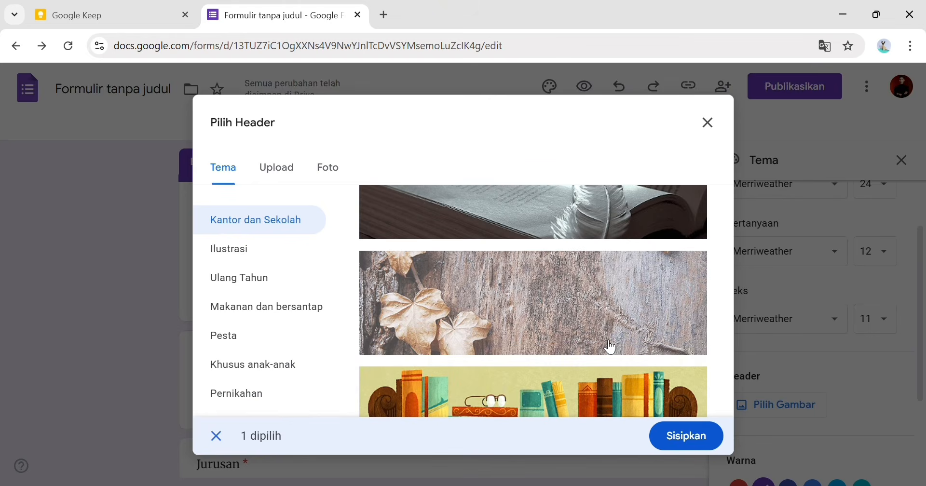
{"action": "scroll", "coordinate": [533, 317], "scroll_direction": "up", "scroll_amount": 3}
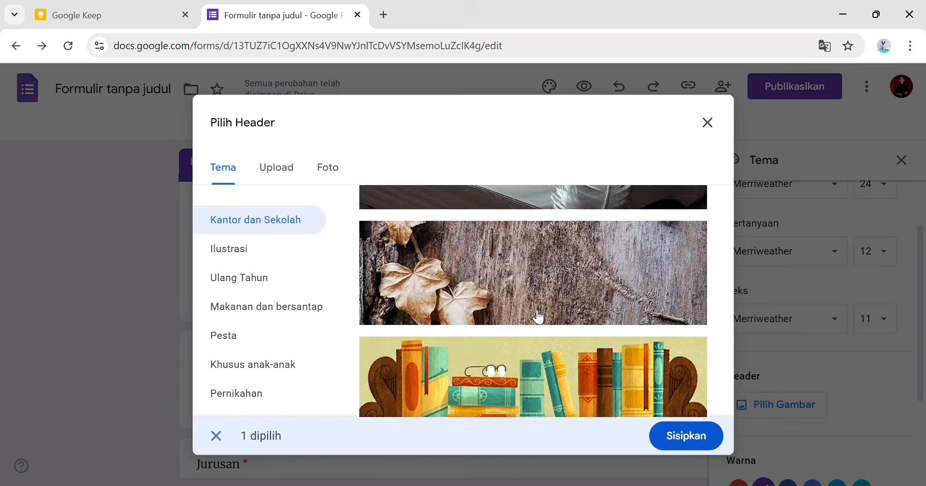
{"action": "scroll", "coordinate": [584, 309], "scroll_direction": "up", "scroll_amount": 3}
{"action": "left_click", "coordinate": [583, 310]}
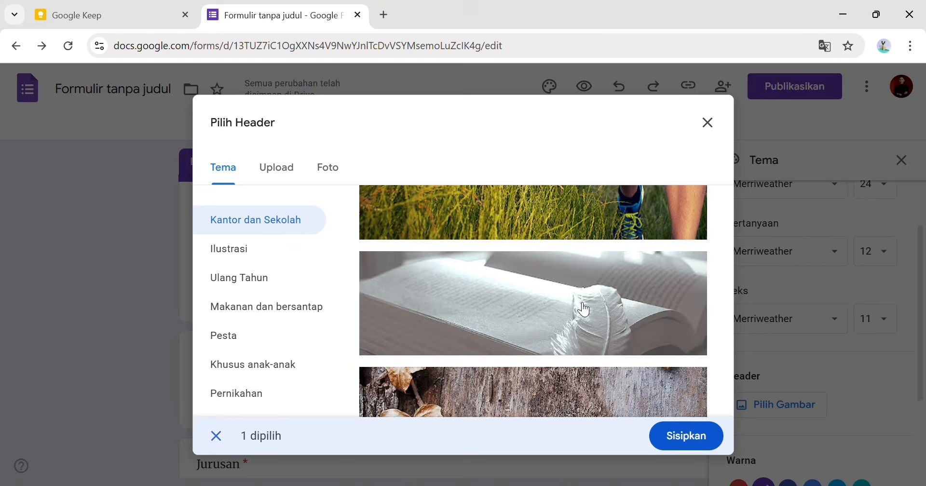
{"action": "left_click", "coordinate": [668, 439]}
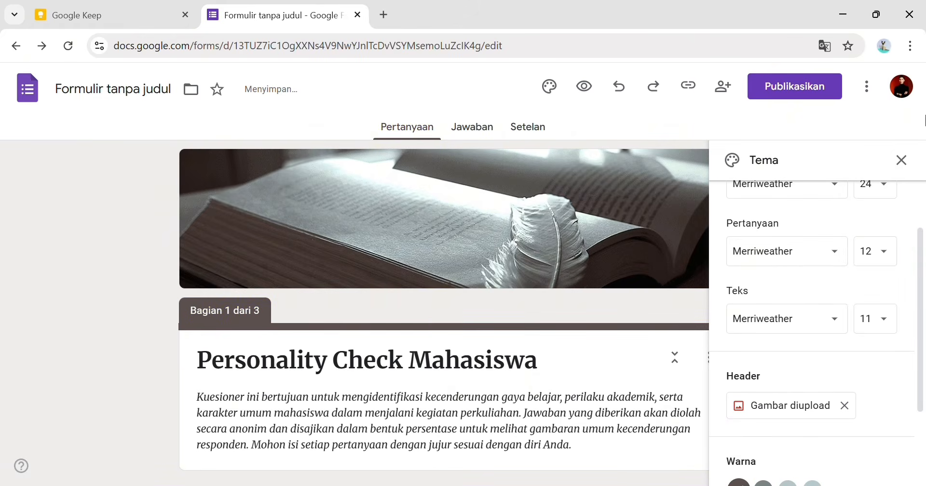
- Close the Tema panel, scroll through a preview showing the open-book header, then return to the editor
{"action": "left_click", "coordinate": [903, 163]}
{"action": "scroll", "coordinate": [513, 361], "scroll_direction": "down", "scroll_amount": 7}
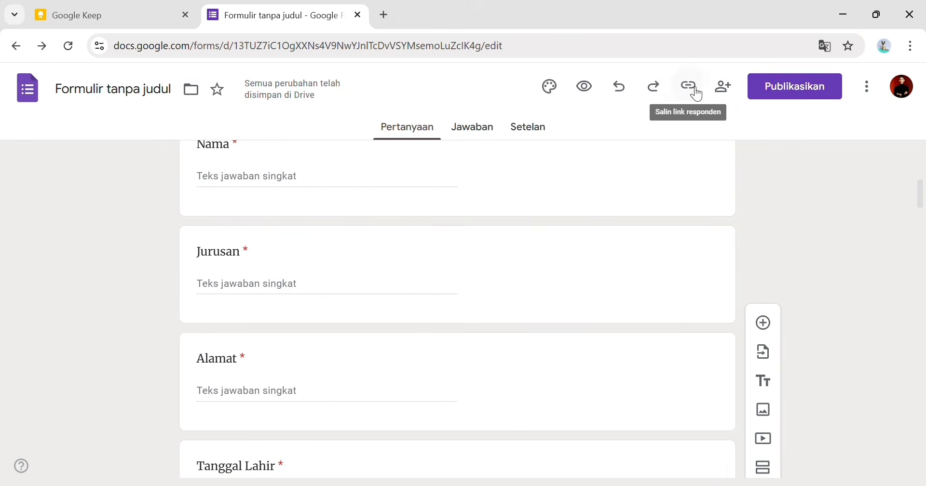
{"action": "left_click", "coordinate": [586, 88]}
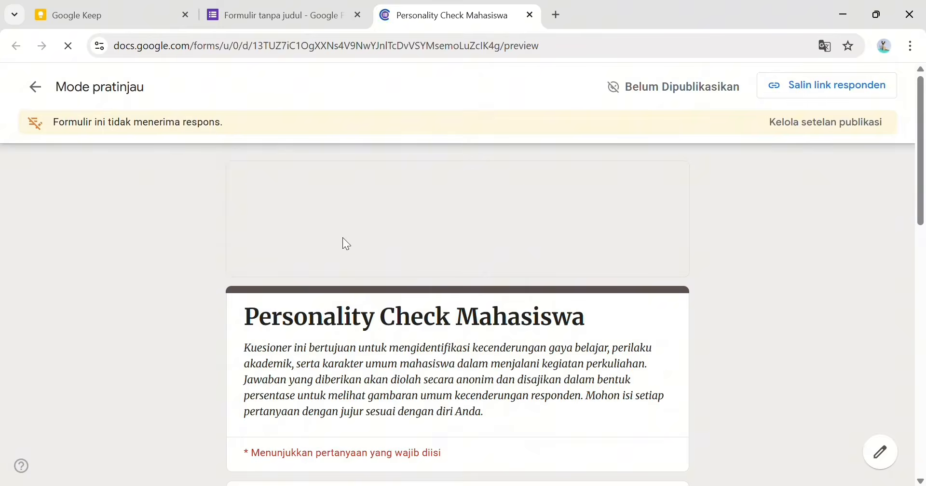
{"action": "scroll", "coordinate": [357, 266], "scroll_direction": "down", "scroll_amount": 3}
{"action": "scroll", "coordinate": [357, 267], "scroll_direction": "down", "scroll_amount": 10}
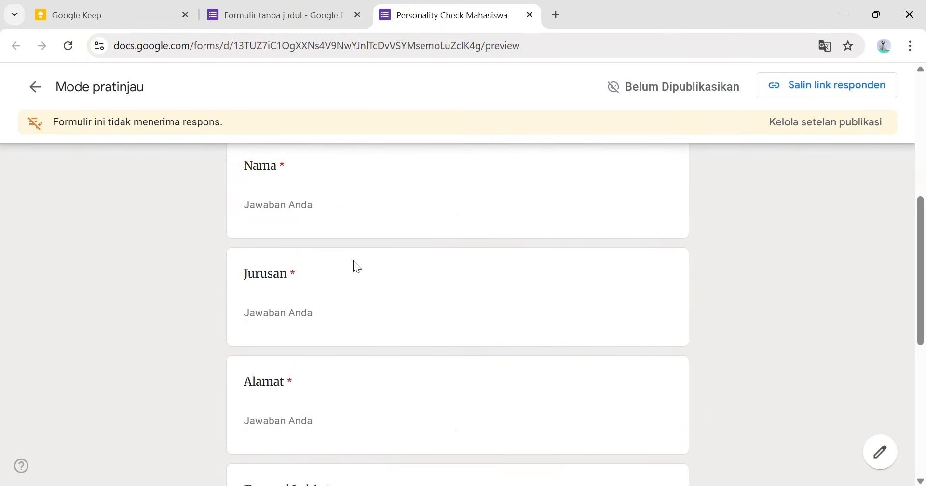
{"action": "scroll", "coordinate": [360, 273], "scroll_direction": "up", "scroll_amount": 12}
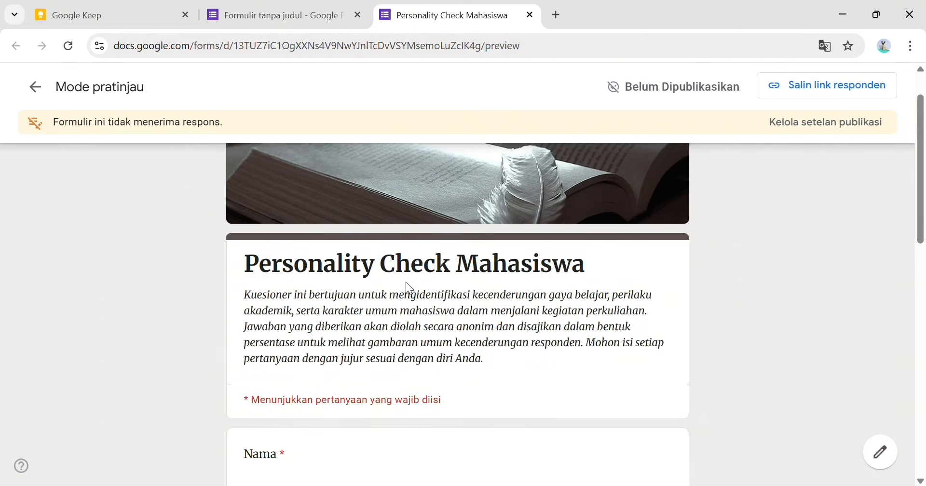
{"action": "scroll", "coordinate": [406, 284], "scroll_direction": "up", "scroll_amount": 2}
{"action": "left_click", "coordinate": [295, 9]}
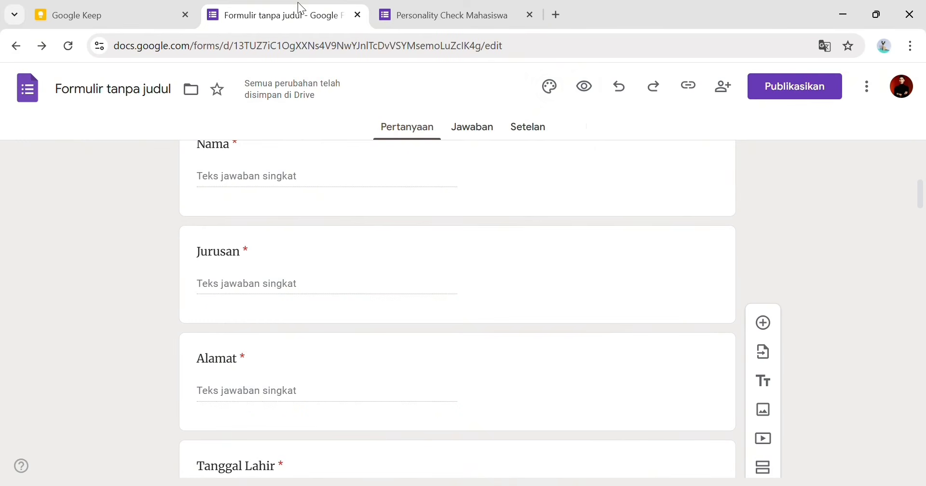
- In Settings, collect verified emails, keep response copies off, and limit to 1 response
{"action": "left_click", "coordinate": [529, 137]}
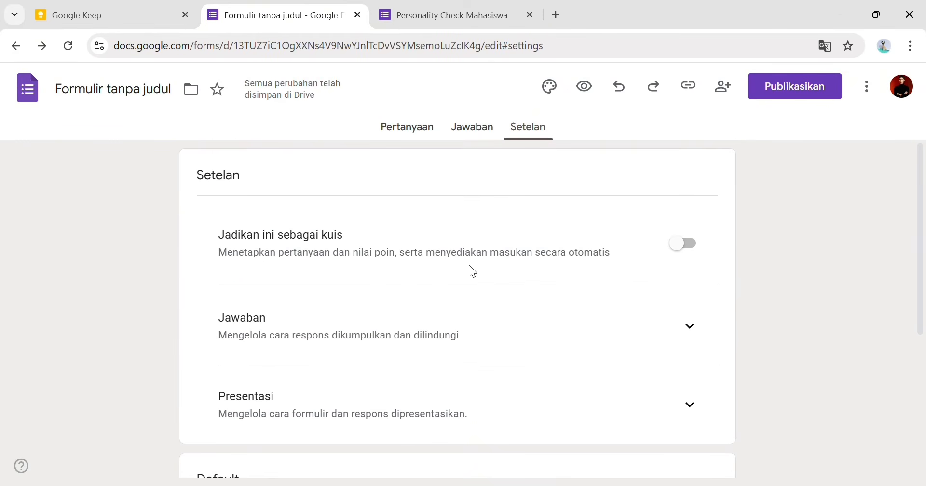
{"action": "scroll", "coordinate": [419, 331], "scroll_direction": "down", "scroll_amount": 1}
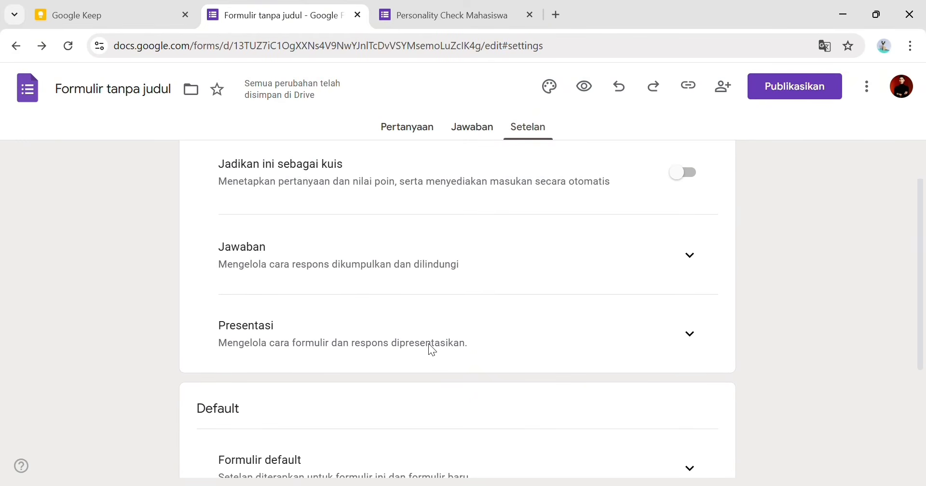
{"action": "left_click", "coordinate": [691, 258]}
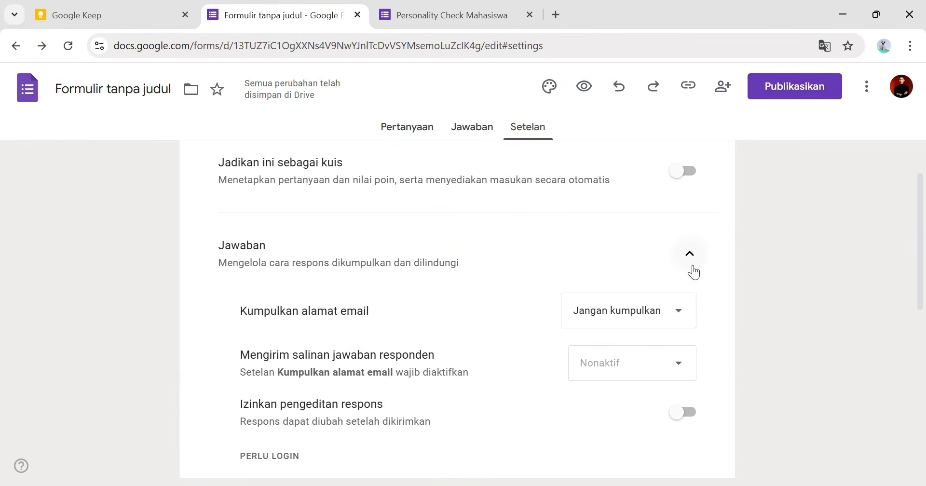
{"action": "left_click", "coordinate": [654, 318]}
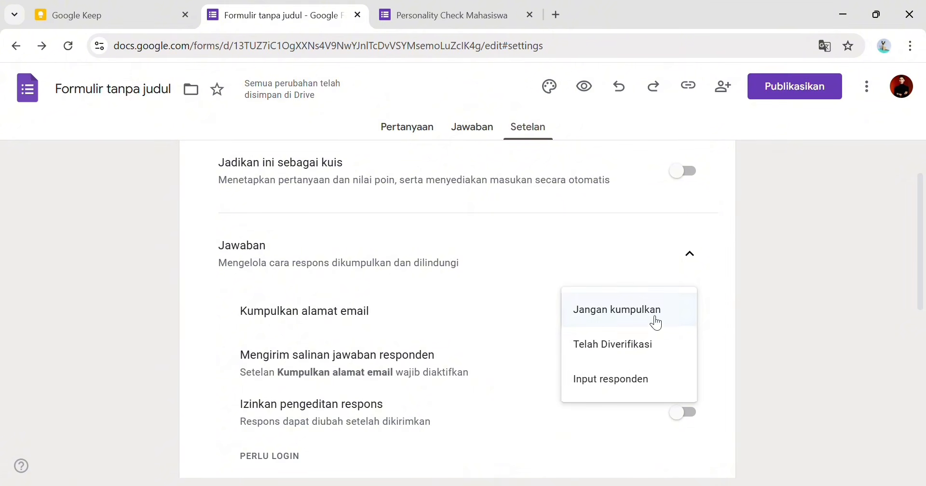
{"action": "left_click", "coordinate": [643, 352]}
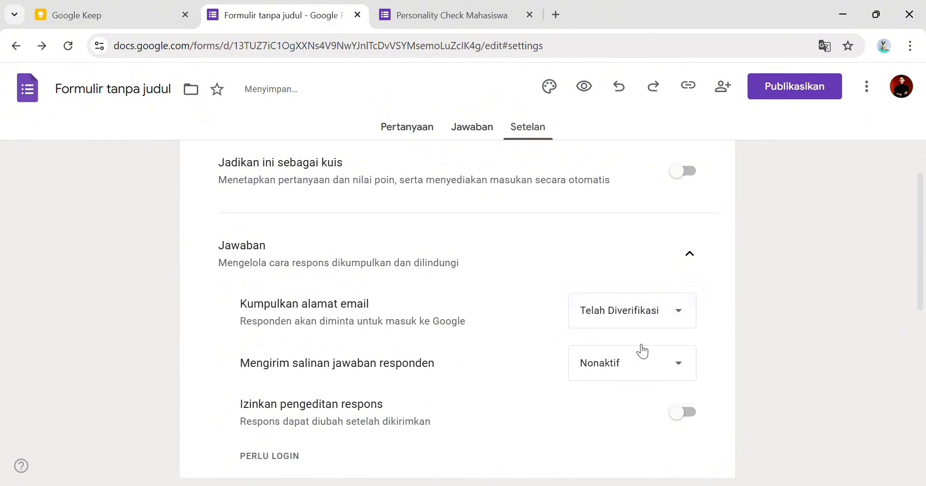
{"action": "left_click", "coordinate": [679, 355]}
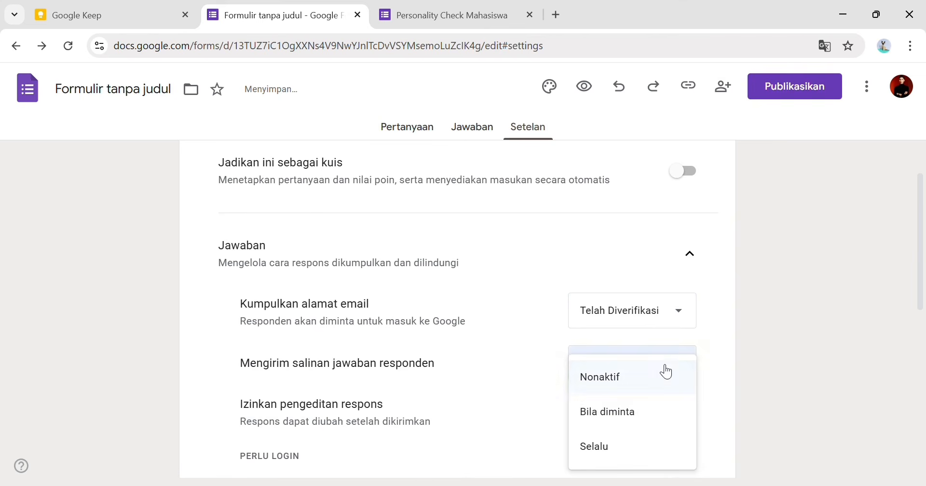
{"action": "left_click", "coordinate": [661, 383]}
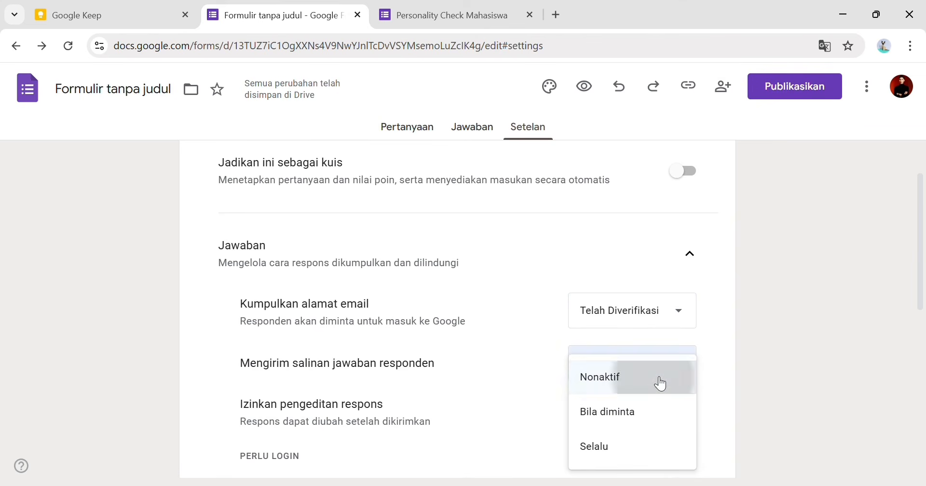
{"action": "scroll", "coordinate": [709, 369], "scroll_direction": "down", "scroll_amount": 3}
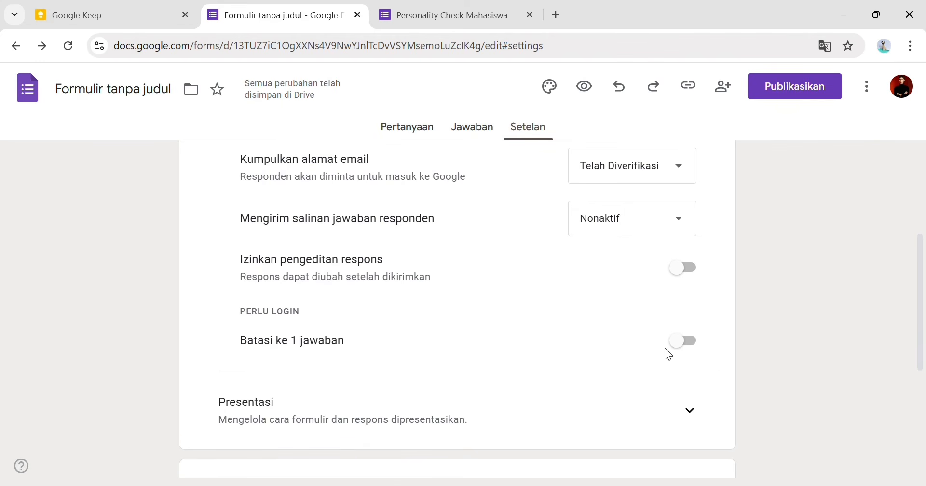
{"action": "scroll", "coordinate": [585, 349], "scroll_direction": "down", "scroll_amount": 2}
{"action": "left_click", "coordinate": [686, 277]}
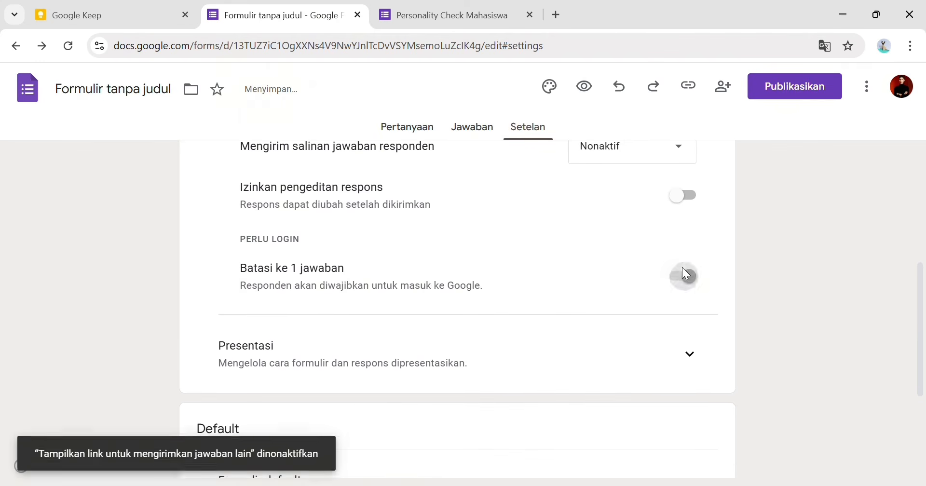
{"action": "scroll", "coordinate": [681, 320], "scroll_direction": "down", "scroll_amount": 3}
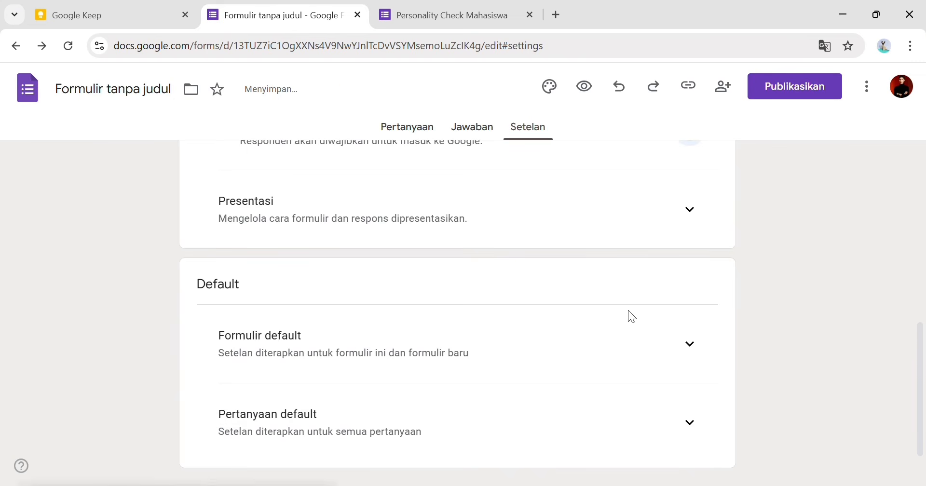
{"action": "scroll", "coordinate": [628, 314], "scroll_direction": "down", "scroll_amount": 1}
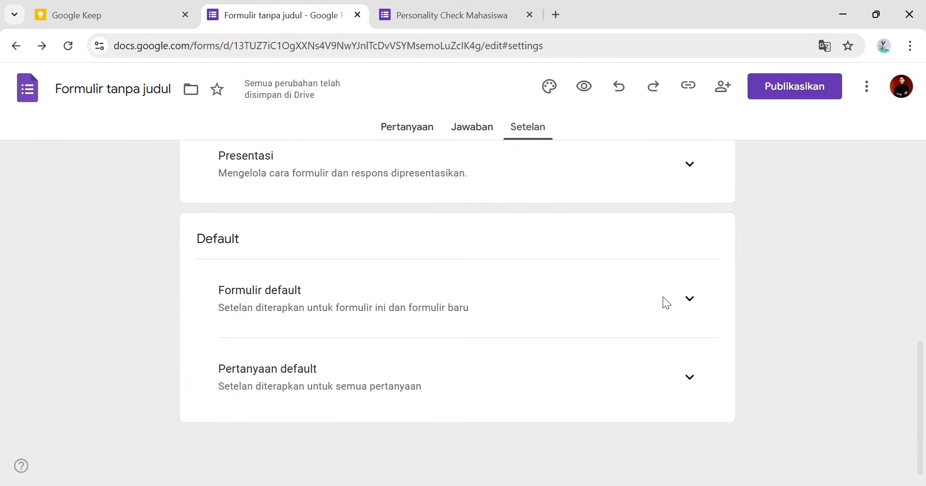
{"action": "scroll", "coordinate": [661, 294], "scroll_direction": "up", "scroll_amount": 5}
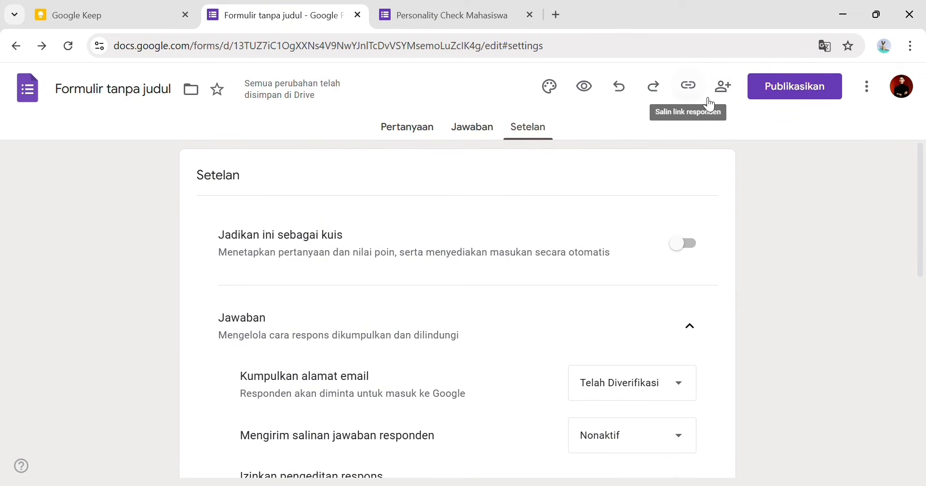
- Publish the form, copy its shortened responder link, and close the old preview tab
{"action": "left_click", "coordinate": [693, 94]}
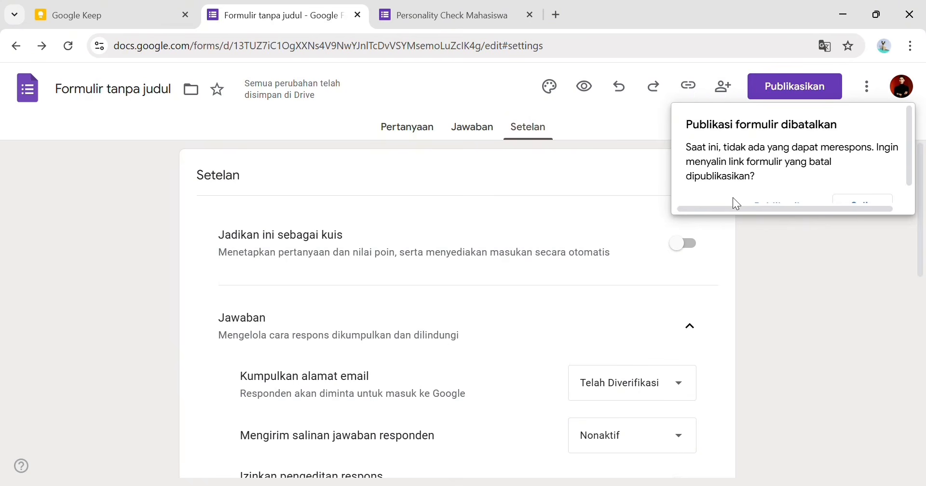
{"action": "scroll", "coordinate": [781, 171], "scroll_direction": "down", "scroll_amount": 1}
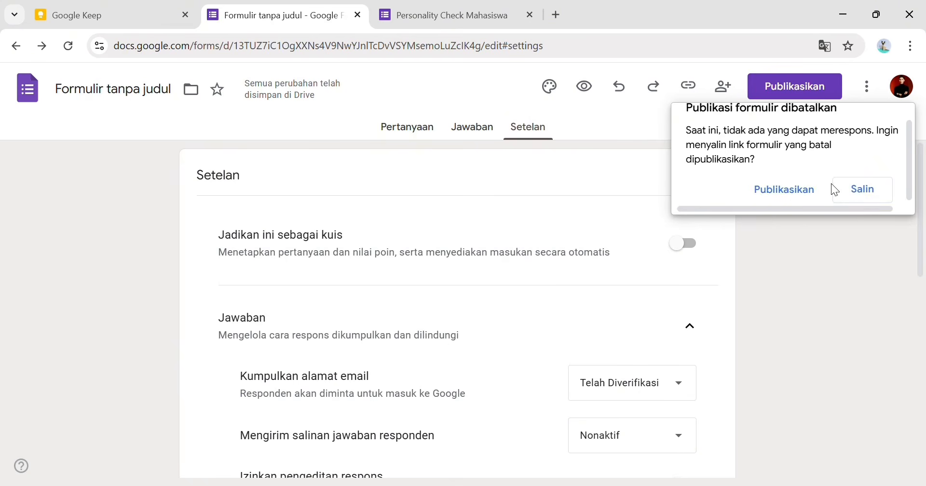
{"action": "left_click", "coordinate": [781, 190]}
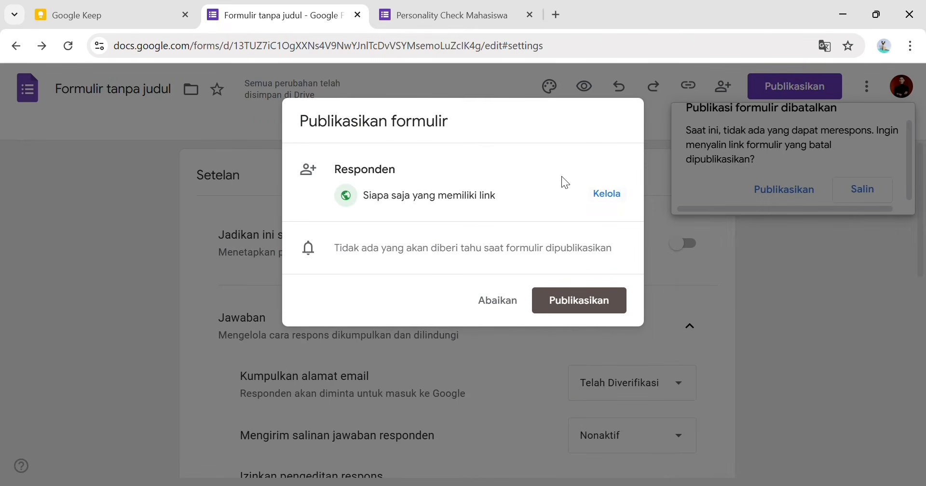
{"action": "left_click", "coordinate": [600, 294]}
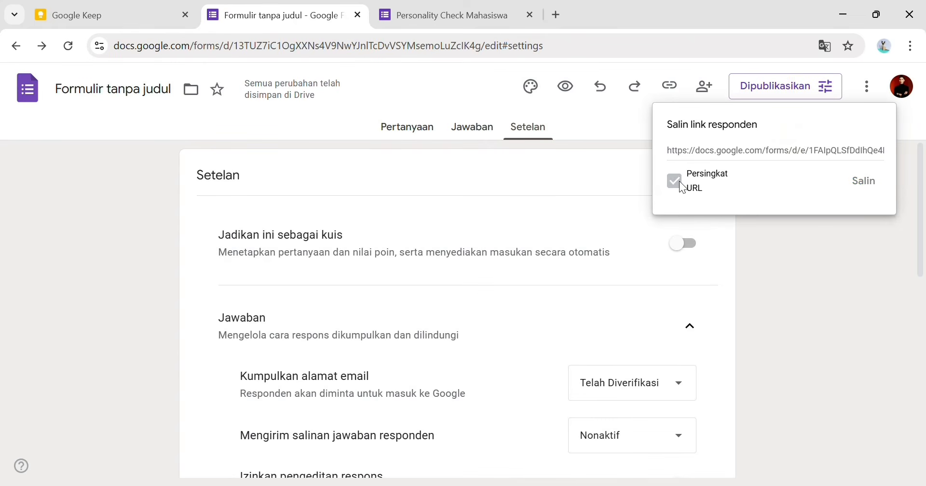
{"action": "left_click", "coordinate": [862, 183]}
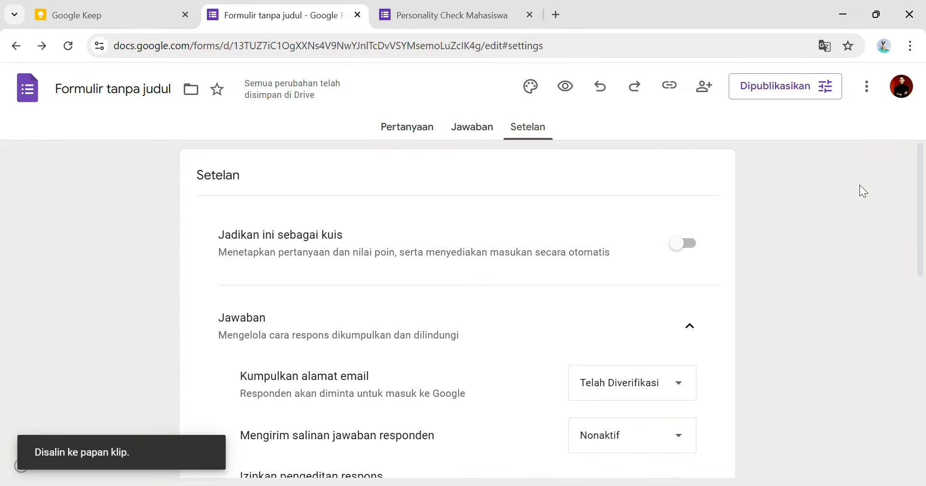
{"action": "left_click", "coordinate": [530, 15]}
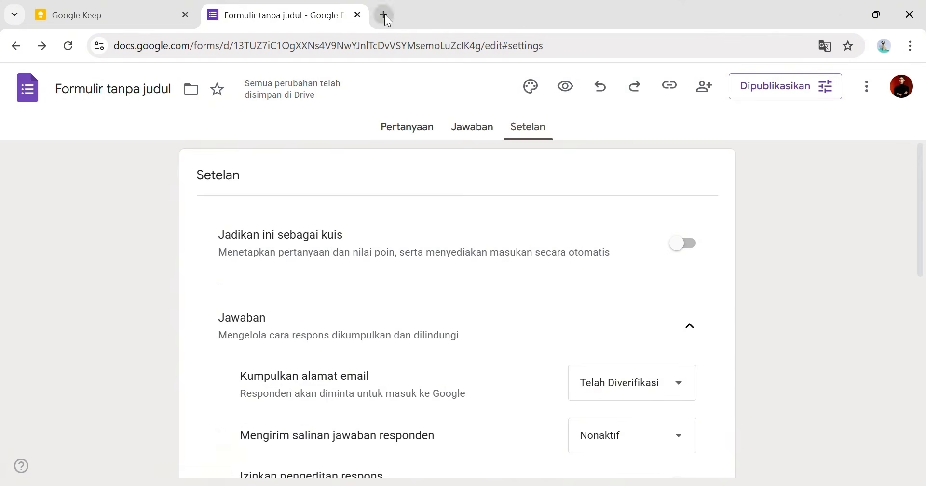
- Open the copied forms.gle link in a new tab and tick the record-email box
{"action": "left_click", "coordinate": [385, 15]}
{"action": "left_click", "coordinate": [517, 55]}
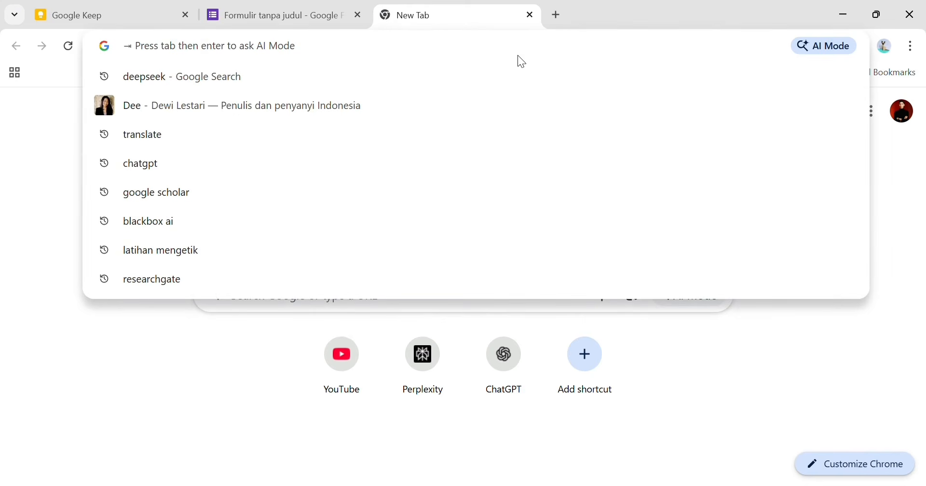
{"action": "type", "text": "https://forms.gle/ngSCmPeUBobBcdV59"}
{"action": "key", "text": "Return"}
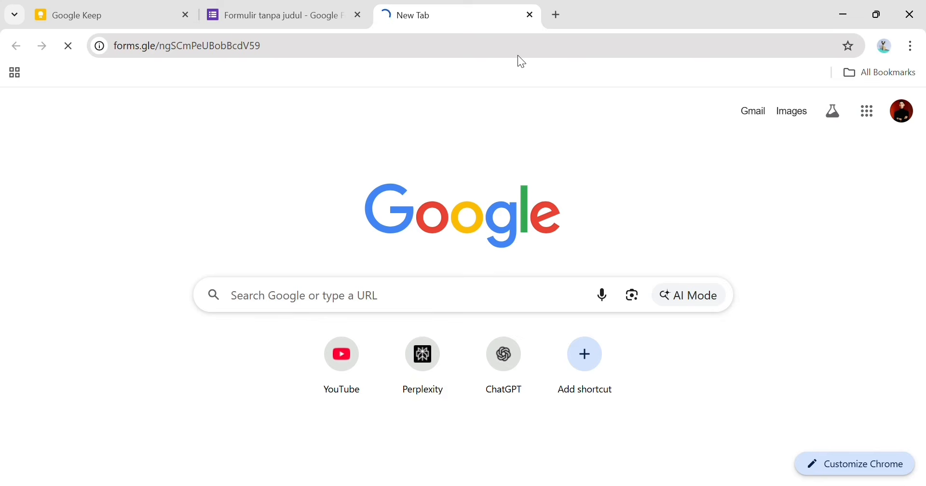
{"action": "scroll", "coordinate": [416, 308], "scroll_direction": "down", "scroll_amount": 5}
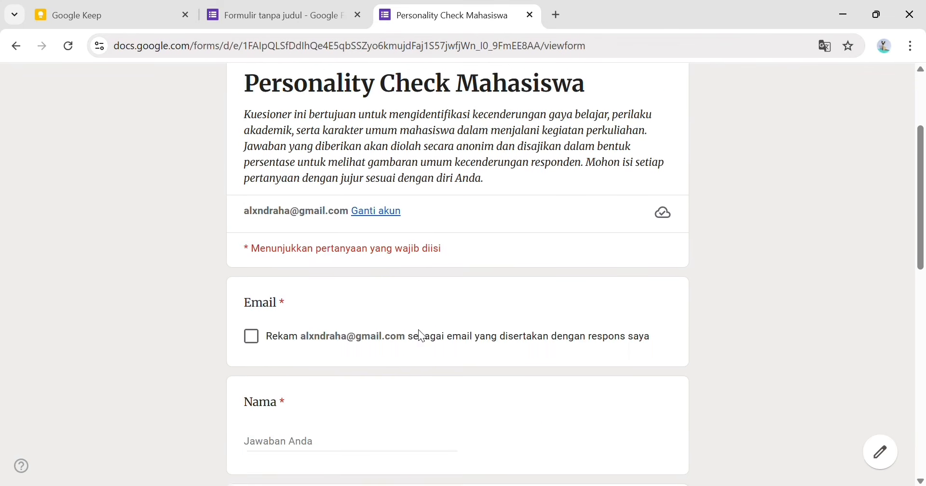
{"action": "left_click", "coordinate": [259, 272]}
- Fill in the respondent's name, Jurusan 'Sistem teknologi dan Informasi', and street address
{"action": "scroll", "coordinate": [312, 344], "scroll_direction": "down", "scroll_amount": 2}
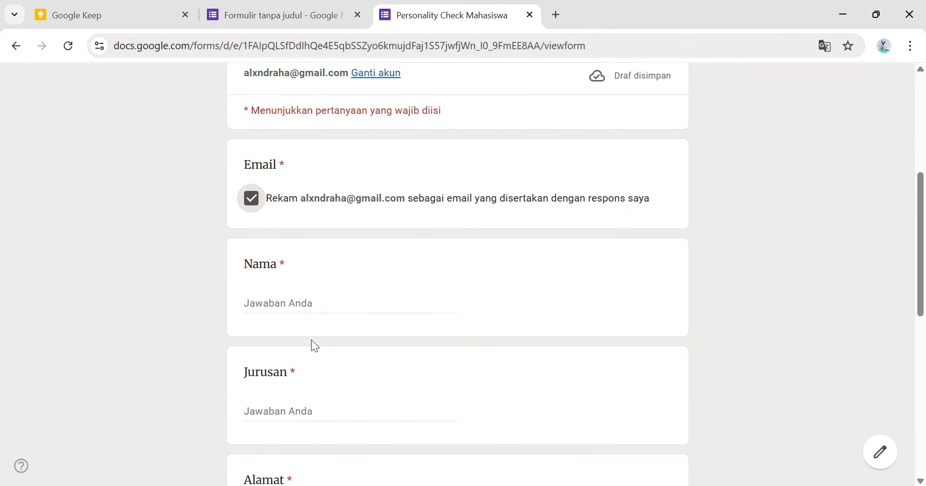
{"action": "left_click", "coordinate": [328, 311]}
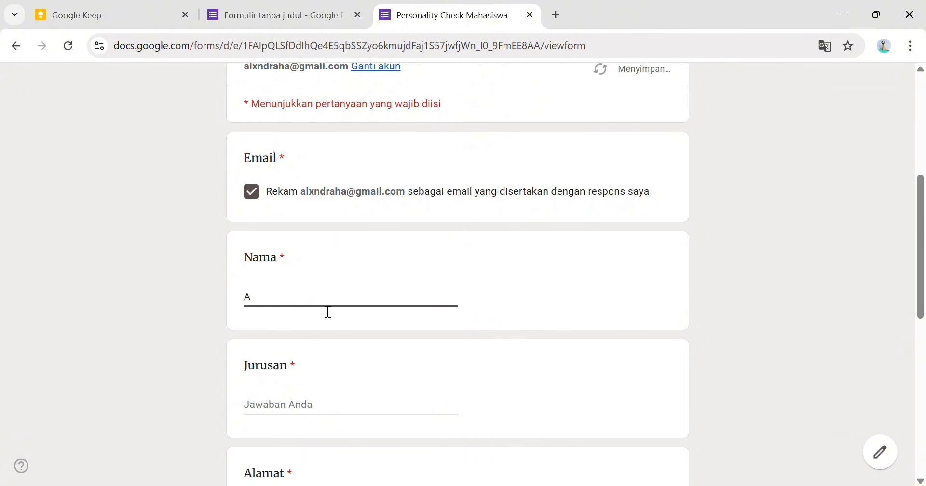
{"action": "scroll", "coordinate": [324, 361], "scroll_direction": "down", "scroll_amount": 3}
{"action": "left_click", "coordinate": [334, 264]}
{"action": "type", "text": "sistem"}
{"action": "key", "text": "BackSpace"}
{"action": "key", "text": "BackSpace"}
{"action": "key", "text": "BackSpace"}
{"action": "key", "text": "BackSpace"}
{"action": "key", "text": "BackSpace"}
{"action": "key", "text": "BackSpace"}
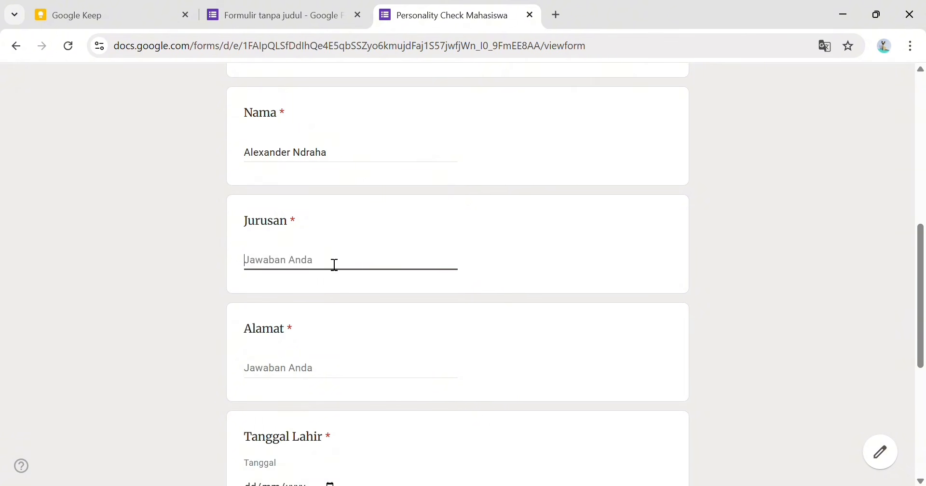
{"action": "type", "text": "Sistem teknologi dan Inform"}
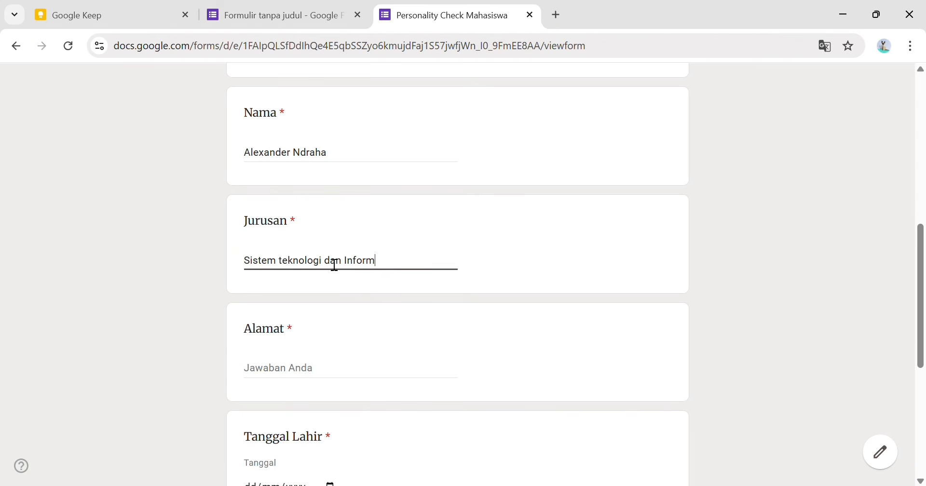
{"action": "type", "text": "asi"}
{"action": "left_click", "coordinate": [303, 369]}
{"action": "type", "text": "Jl"}
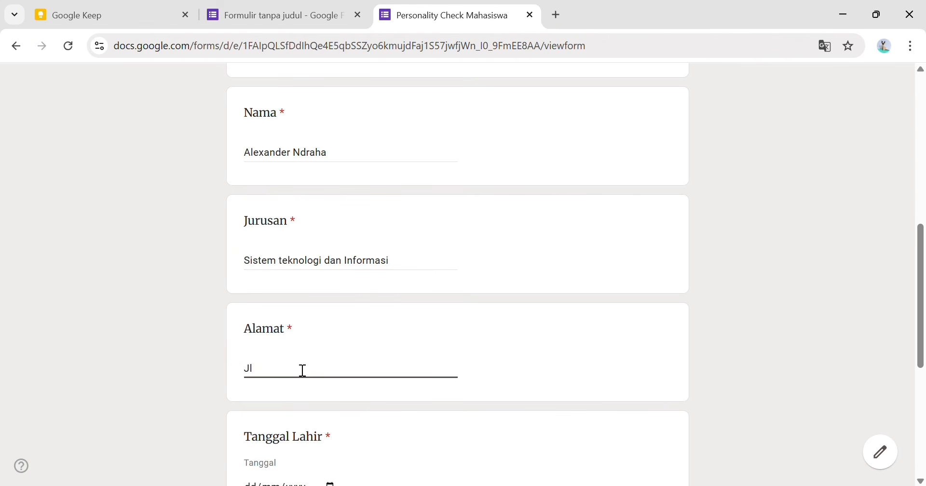
{"action": "type", "text": "n. Tuah Karya"}
- Enter the respondent's birth date and phone number, then go to the next section
{"action": "scroll", "coordinate": [285, 409], "scroll_direction": "down", "scroll_amount": 3}
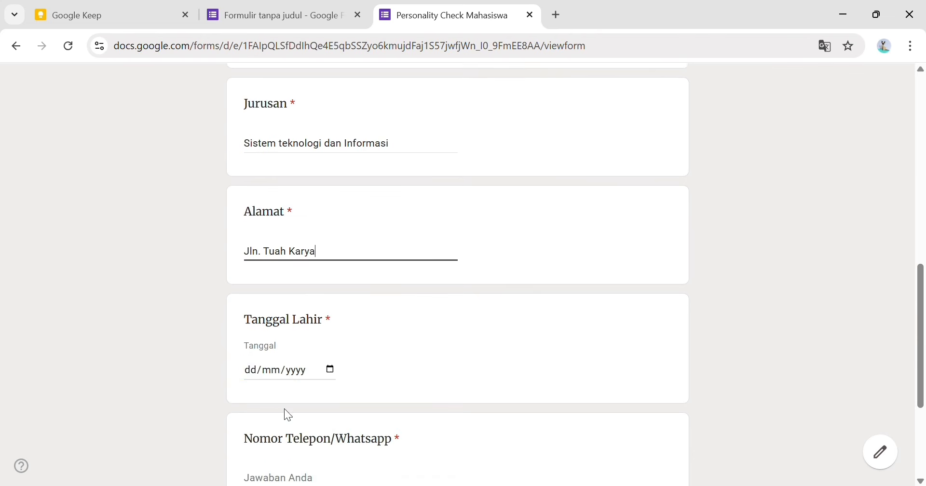
{"action": "left_click", "coordinate": [256, 343]}
{"action": "type", "text": "29/08/2007"}
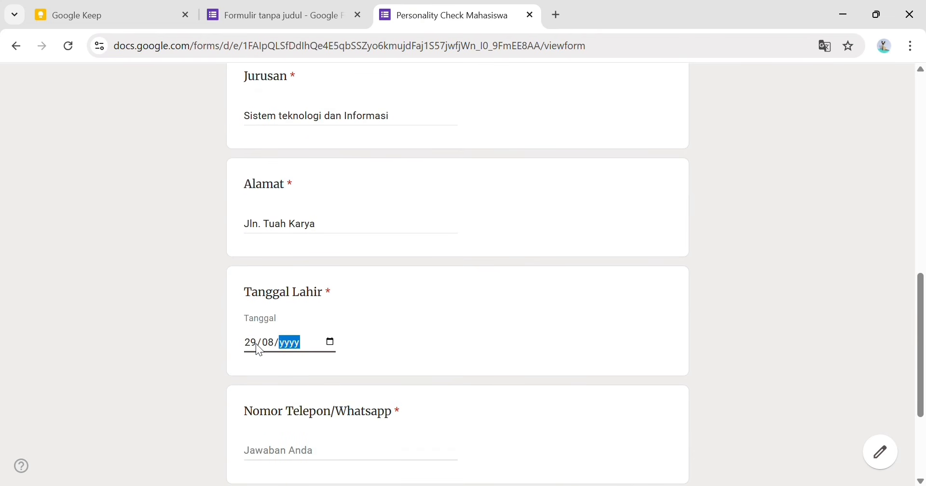
{"action": "scroll", "coordinate": [383, 415], "scroll_direction": "down", "scroll_amount": 3}
{"action": "left_click", "coordinate": [363, 311]}
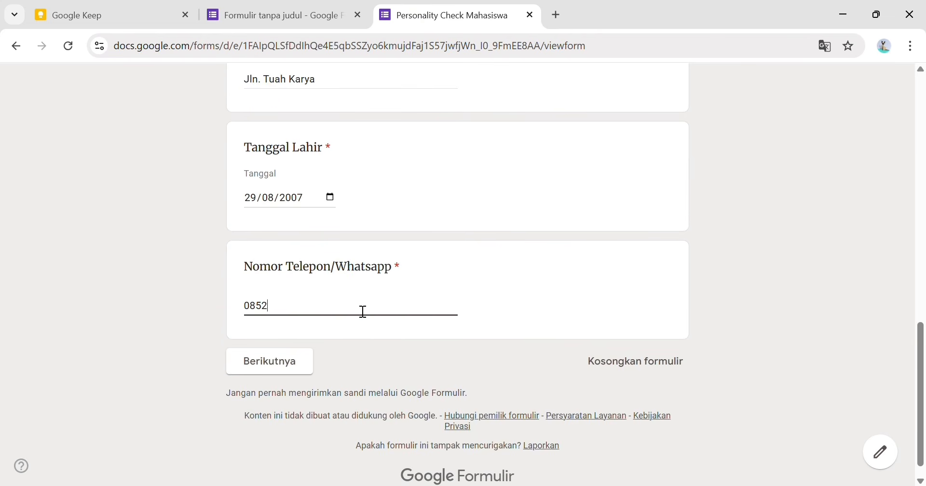
{"action": "left_click", "coordinate": [296, 363]}
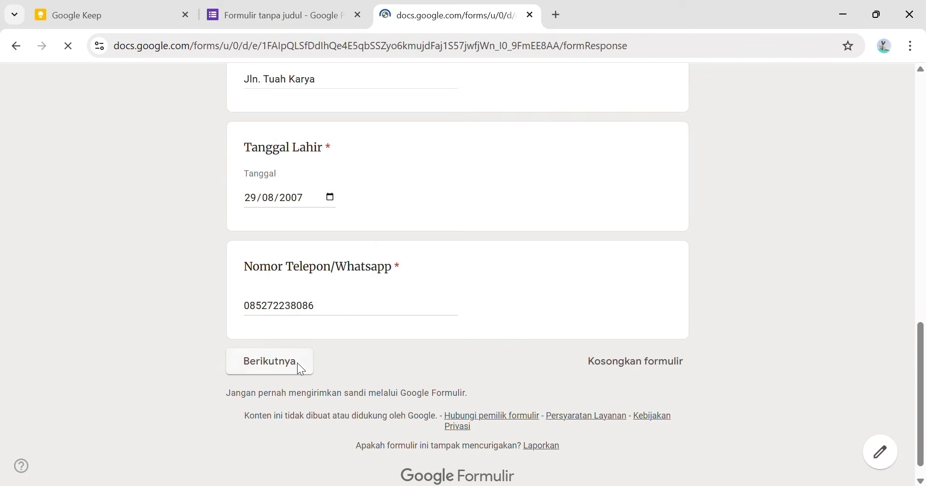
- Answer the multiple-choice questions, including Penyampai materi di depan kelas and Aktif memberikan ide dan masukan
{"action": "left_click", "coordinate": [316, 286]}
{"action": "scroll", "coordinate": [434, 299], "scroll_direction": "down", "scroll_amount": 4}
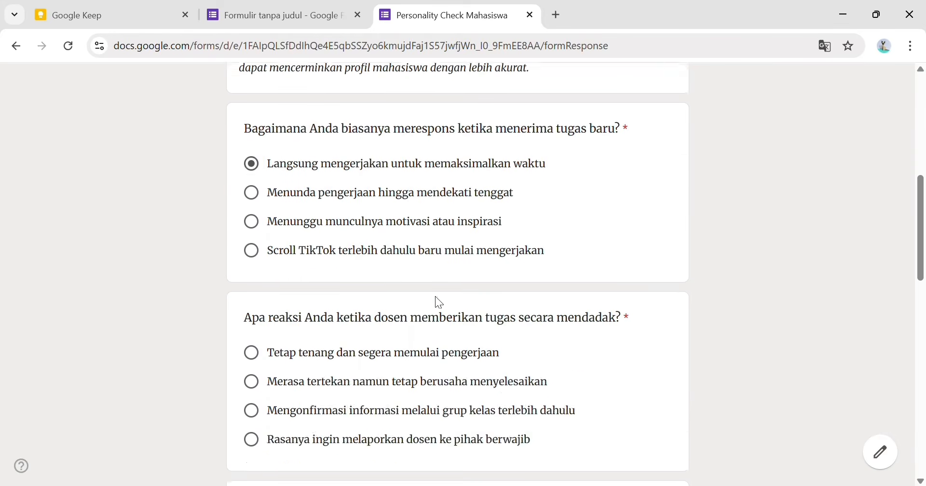
{"action": "left_click", "coordinate": [404, 245]}
{"action": "scroll", "coordinate": [412, 285], "scroll_direction": "down", "scroll_amount": 4}
{"action": "left_click", "coordinate": [376, 262]}
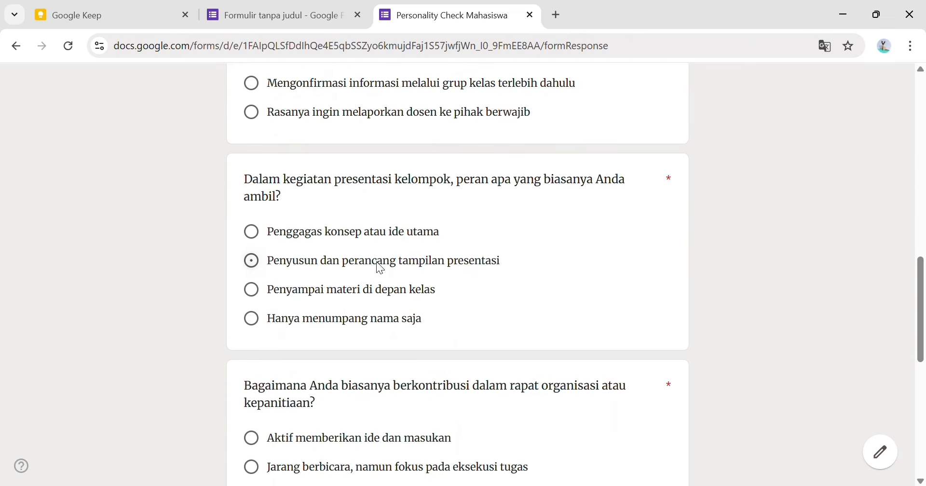
{"action": "scroll", "coordinate": [379, 259], "scroll_direction": "down", "scroll_amount": 1}
{"action": "left_click", "coordinate": [389, 222]}
{"action": "scroll", "coordinate": [390, 256], "scroll_direction": "down", "scroll_amount": 2}
{"action": "scroll", "coordinate": [276, 239], "scroll_direction": "down", "scroll_amount": 4}
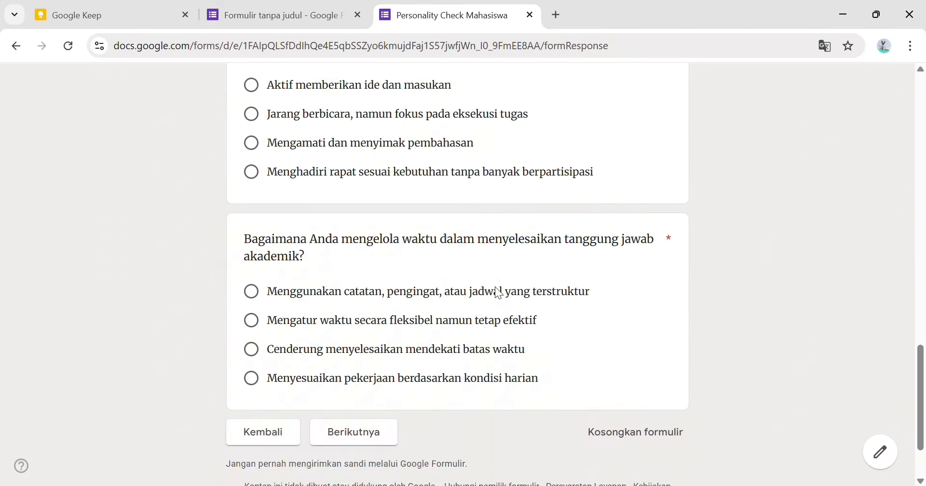
{"action": "scroll", "coordinate": [407, 165], "scroll_direction": "up", "scroll_amount": 3}
{"action": "left_click", "coordinate": [403, 152]}
{"action": "scroll", "coordinate": [429, 268], "scroll_direction": "down", "scroll_amount": 3}
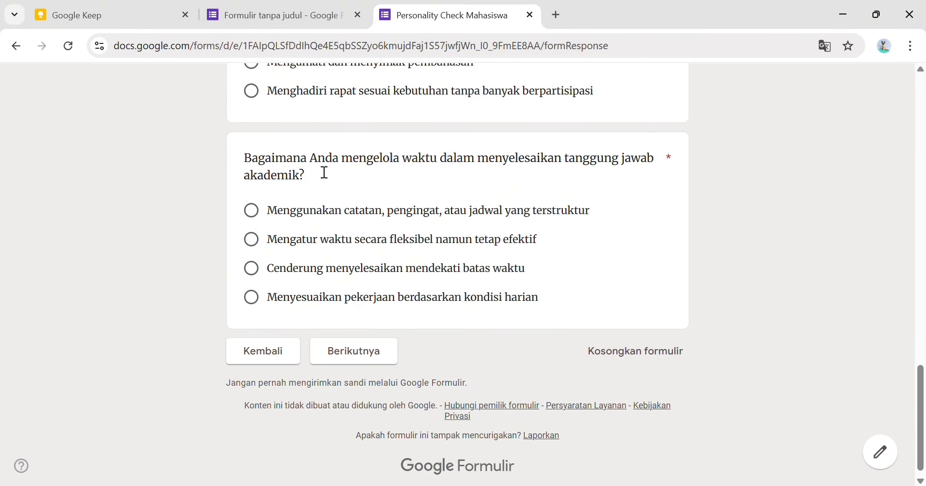
{"action": "scroll", "coordinate": [664, 246], "scroll_direction": "up", "scroll_amount": 2}
{"action": "left_click", "coordinate": [459, 323]}
{"action": "left_click", "coordinate": [371, 422]}
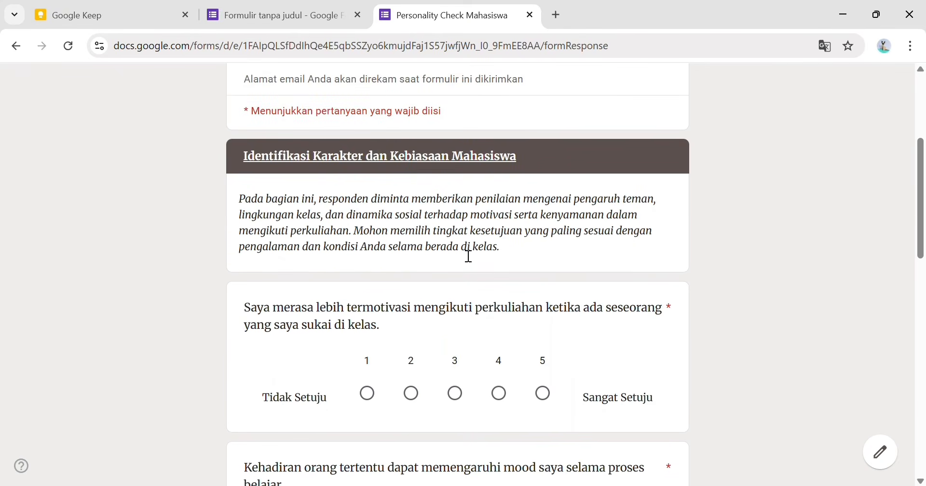
- Rate the 1–5 statements: motivation 5, mood 4, confidence 4, attention 3, last 4
{"action": "scroll", "coordinate": [475, 253], "scroll_direction": "down", "scroll_amount": 3}
{"action": "left_click", "coordinate": [543, 248]}
{"action": "left_click", "coordinate": [500, 408]}
{"action": "scroll", "coordinate": [515, 362], "scroll_direction": "down", "scroll_amount": 4}
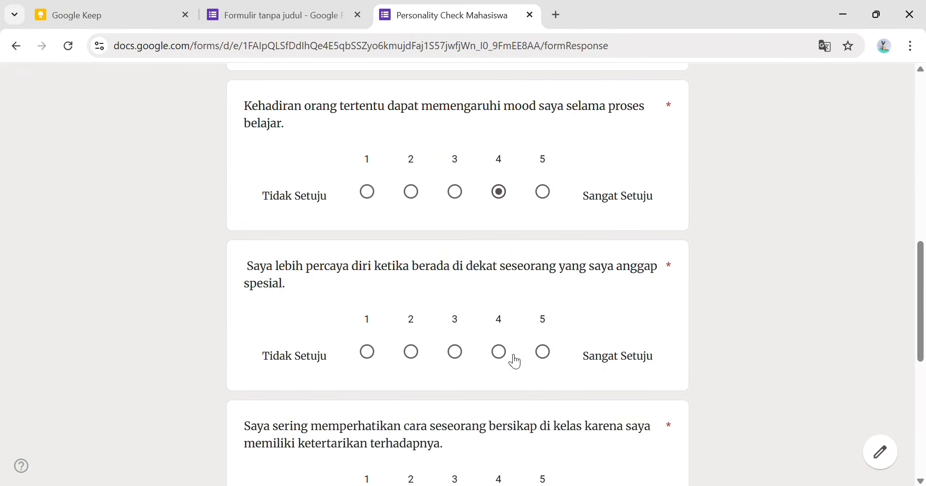
{"action": "left_click", "coordinate": [515, 361]}
{"action": "scroll", "coordinate": [502, 333], "scroll_direction": "down", "scroll_amount": 4}
{"action": "left_click", "coordinate": [530, 304]}
{"action": "scroll", "coordinate": [522, 329], "scroll_direction": "down", "scroll_amount": 3}
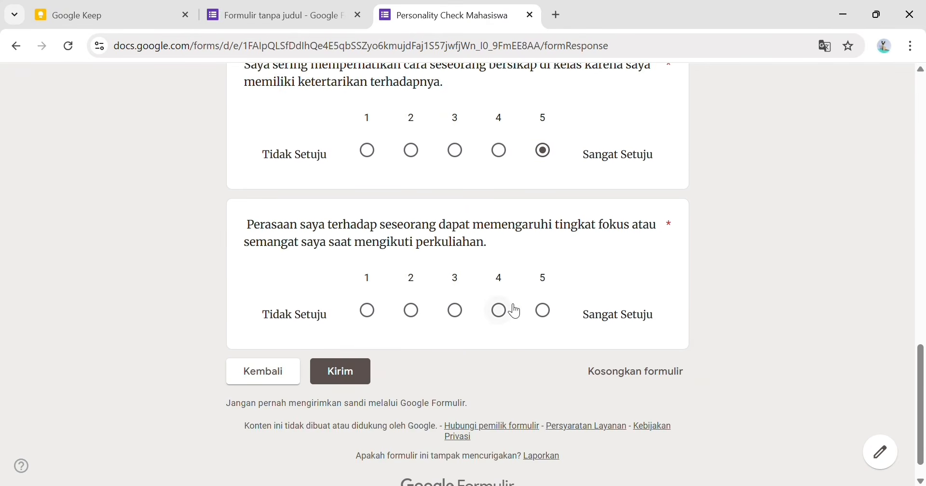
{"action": "left_click", "coordinate": [499, 311]}
{"action": "left_click", "coordinate": [458, 153]}
- Re-set the last statement to 4 and attention to 3, then submit with Kirim
{"action": "left_click", "coordinate": [352, 370]}
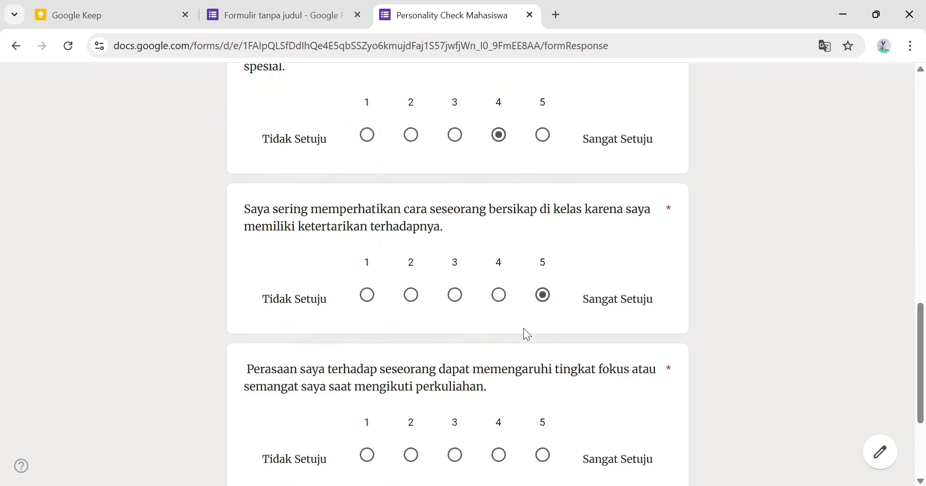
{"action": "scroll", "coordinate": [523, 329], "scroll_direction": "down", "scroll_amount": 3}
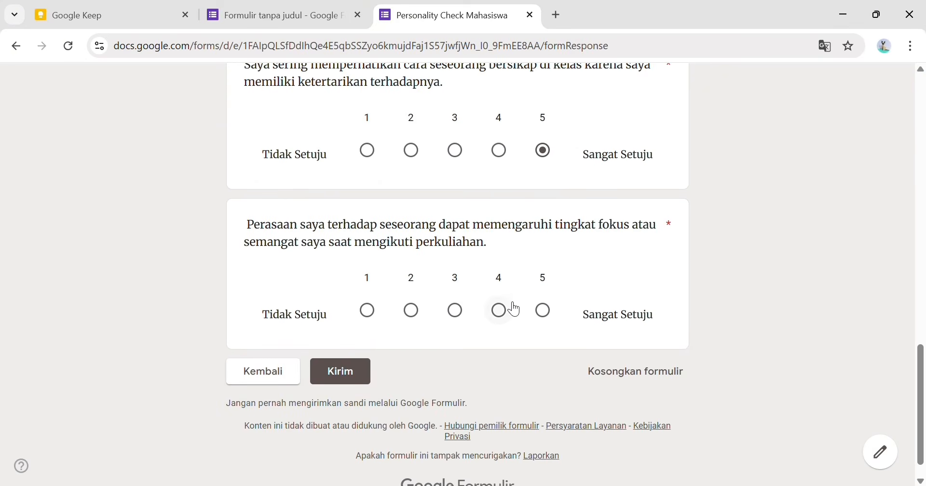
{"action": "left_click", "coordinate": [505, 311]}
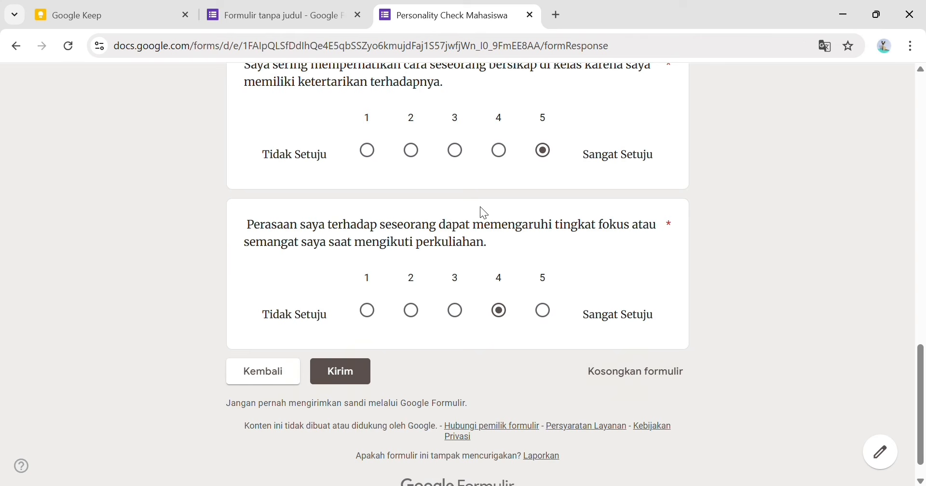
{"action": "left_click", "coordinate": [457, 152]}
{"action": "left_click", "coordinate": [352, 370]}
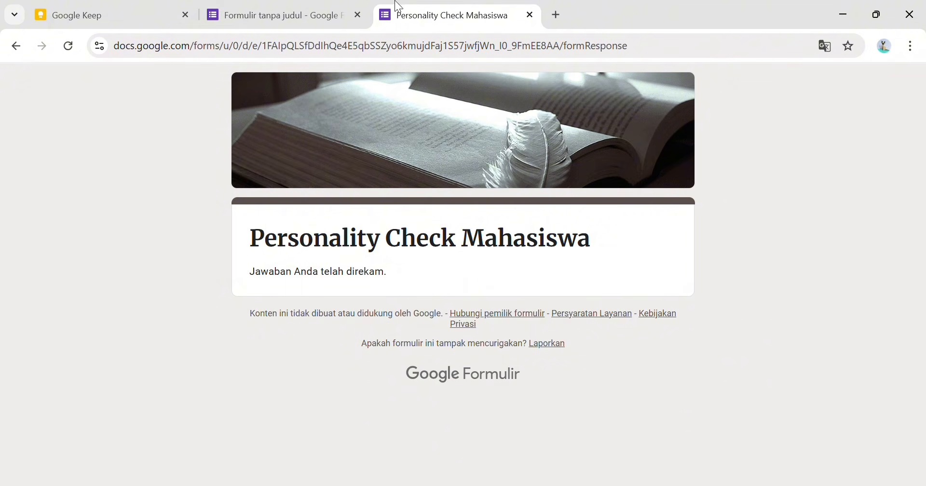
{"action": "left_click", "coordinate": [302, 15]}
- Scroll through the Jawaban summary of the single recorded response in the editor
{"action": "left_click", "coordinate": [469, 137]}
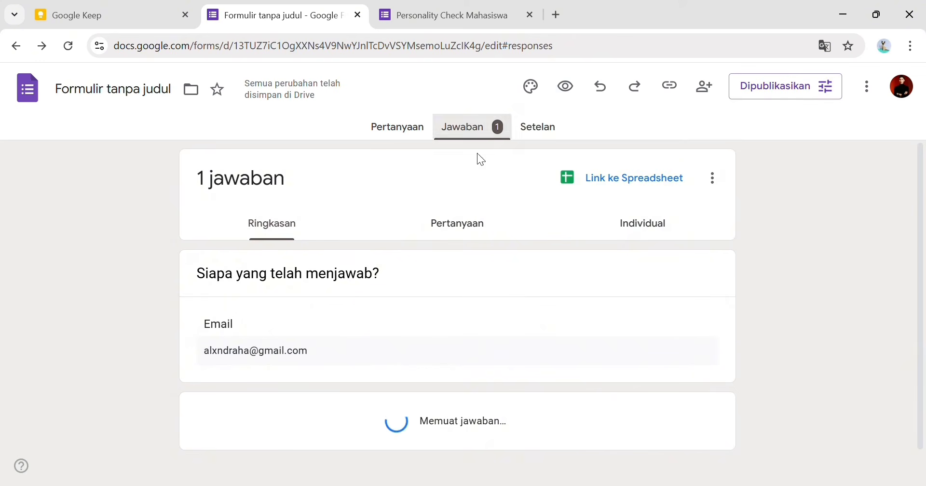
{"action": "scroll", "coordinate": [487, 268], "scroll_direction": "down", "scroll_amount": 5}
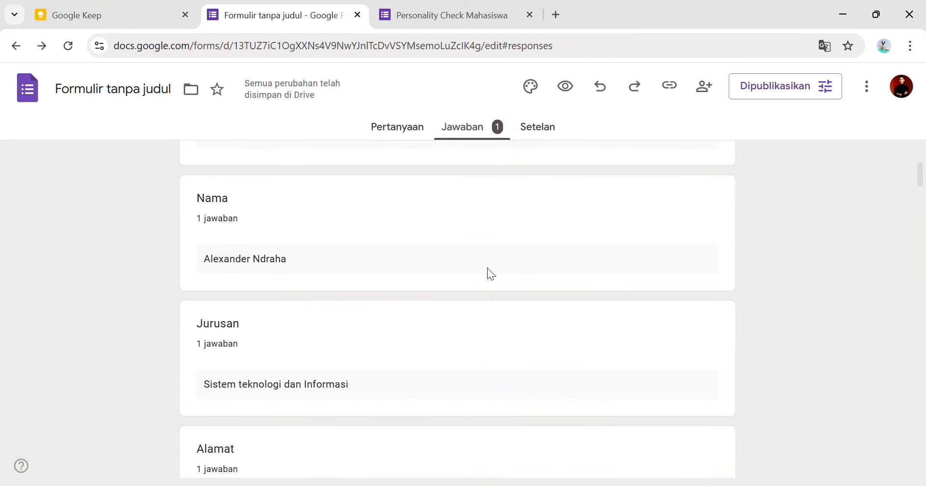
{"action": "scroll", "coordinate": [487, 268], "scroll_direction": "down", "scroll_amount": 8}
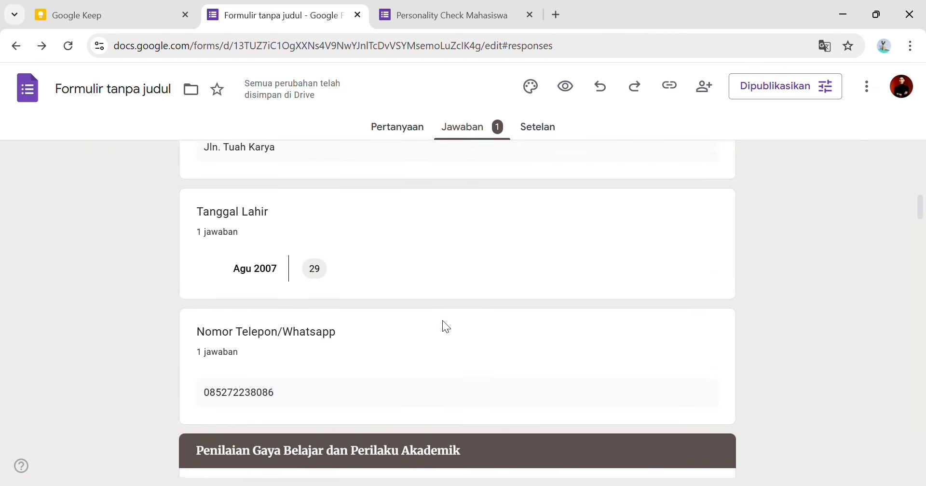
{"action": "scroll", "coordinate": [443, 322], "scroll_direction": "down", "scroll_amount": 10}
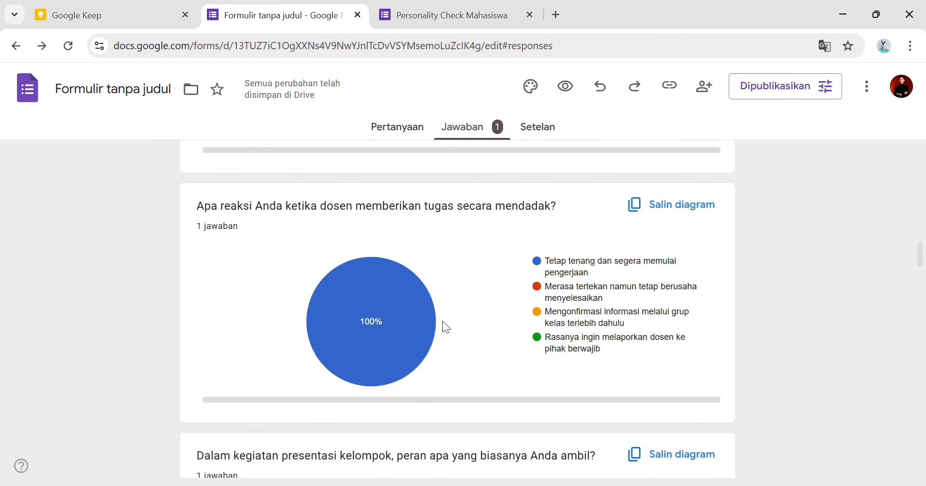
{"action": "scroll", "coordinate": [443, 321], "scroll_direction": "down", "scroll_amount": 7}
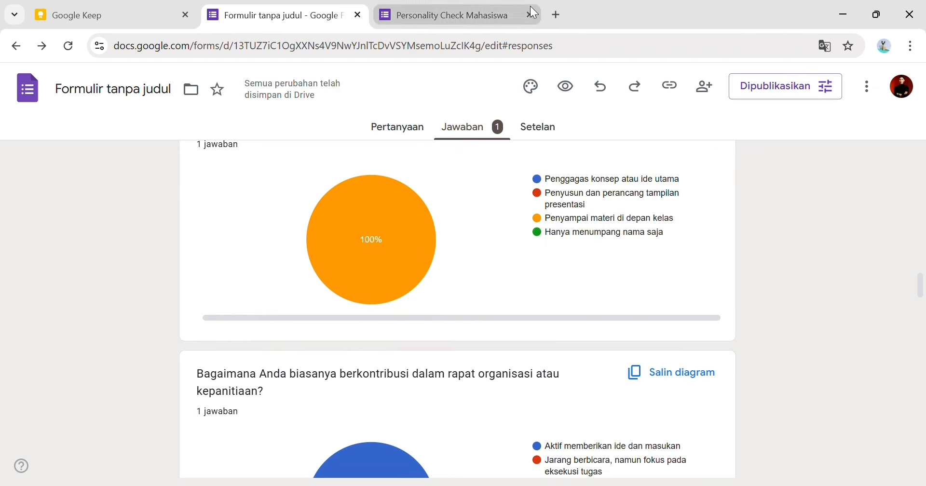
- Reload the forms.gle link in a new tab, check the 'Anda sudah menjawab' message, and close it
{"action": "left_click", "coordinate": [556, 15]}
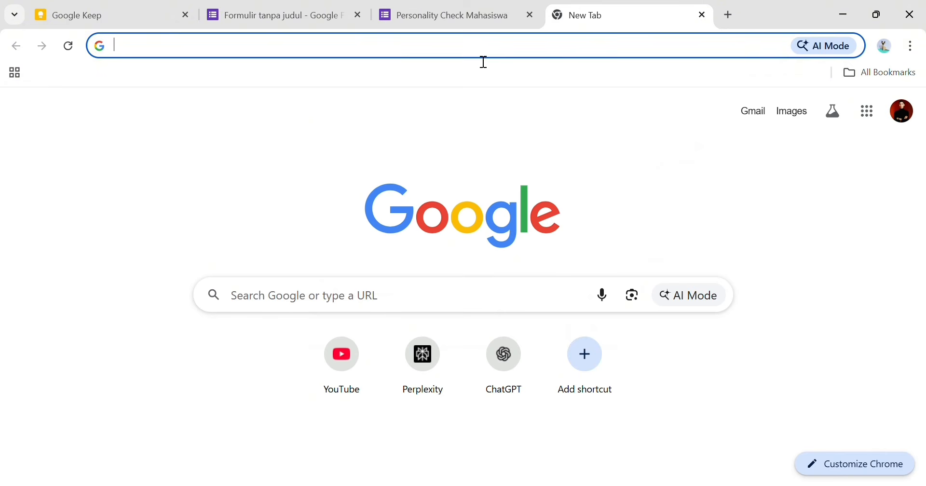
{"action": "type", "text": "https://forms.gle/ngSCmPeUBobBcdV59"}
{"action": "key", "text": "Return"}
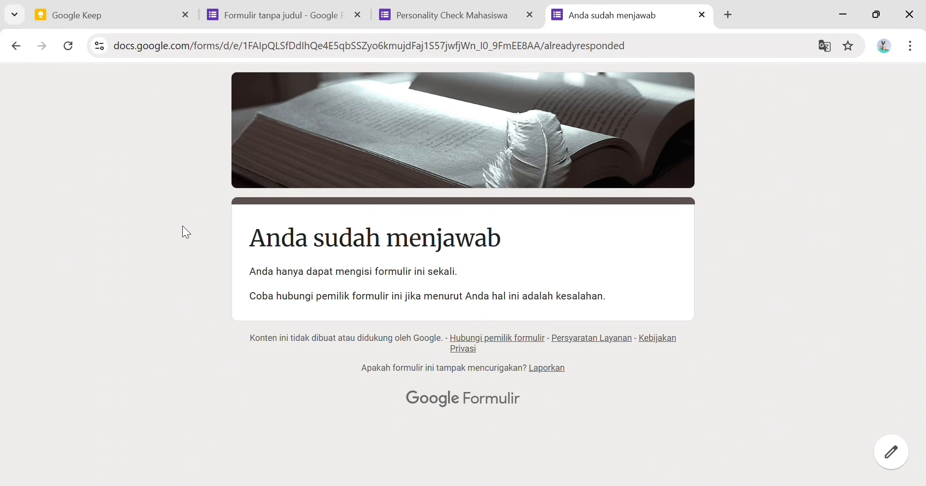
{"action": "left_click_drag", "start_coordinate": [455, 282], "coordinate": [266, 284]}
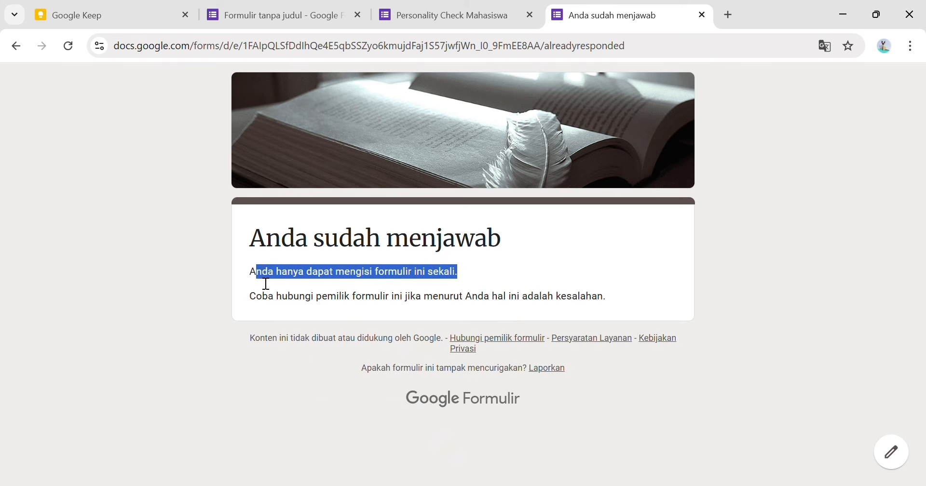
{"action": "left_click", "coordinate": [702, 16]}
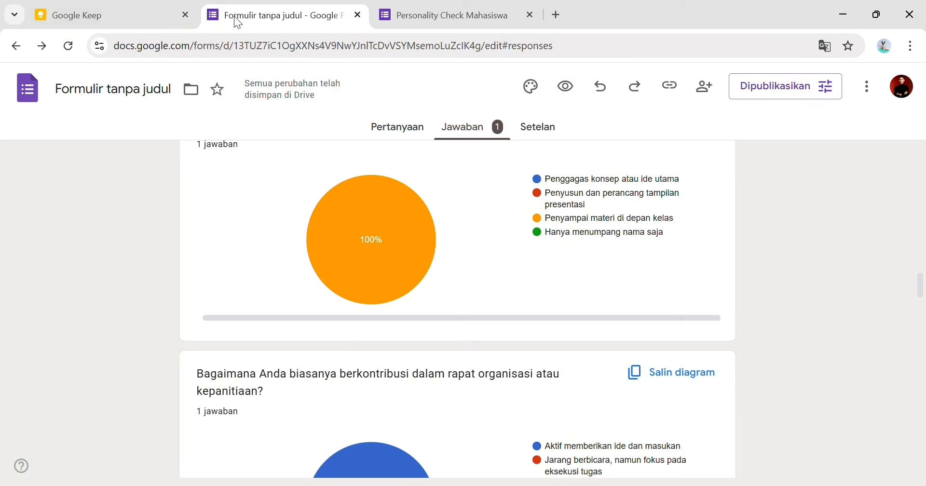
- At the top of the Pembuatan Gform note, type 'Sekian dari saya terima kasih :)' and 'Bye!!!'
{"action": "left_click", "coordinate": [147, 11]}
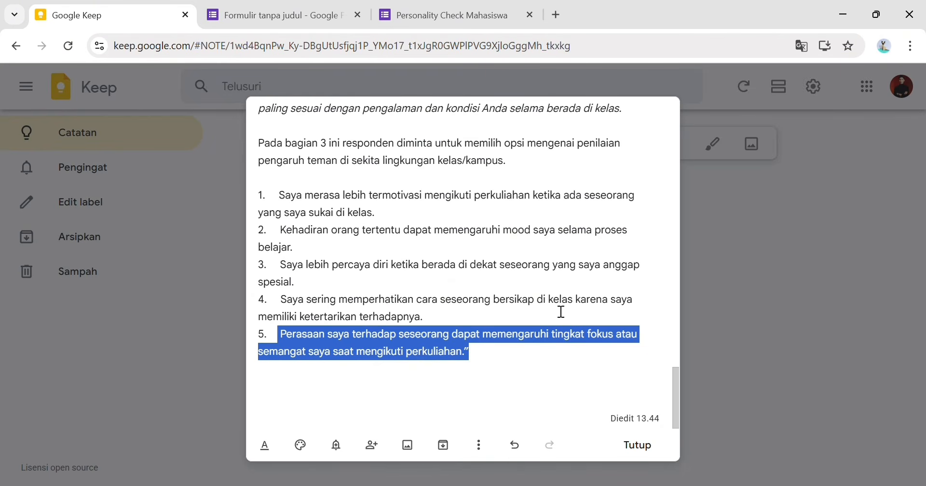
{"action": "scroll", "coordinate": [515, 184], "scroll_direction": "up", "scroll_amount": 15}
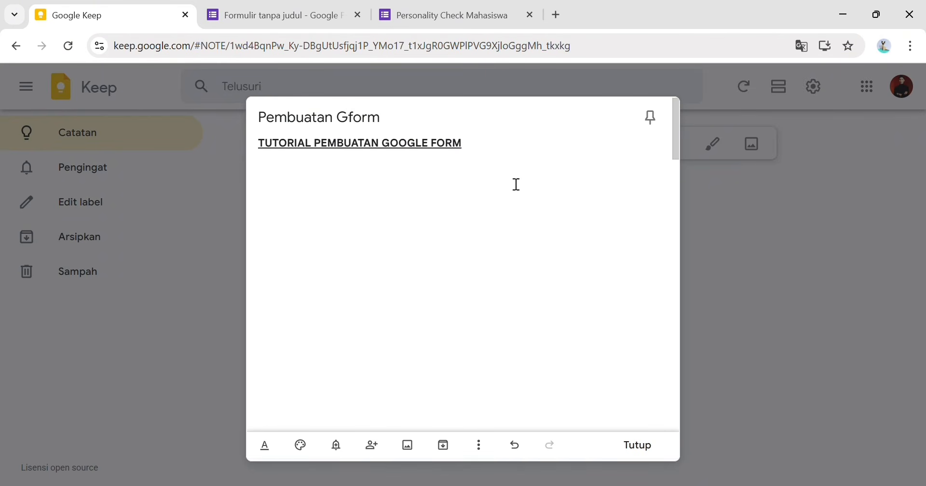
{"action": "type", "text": "Sekian dari sa"}
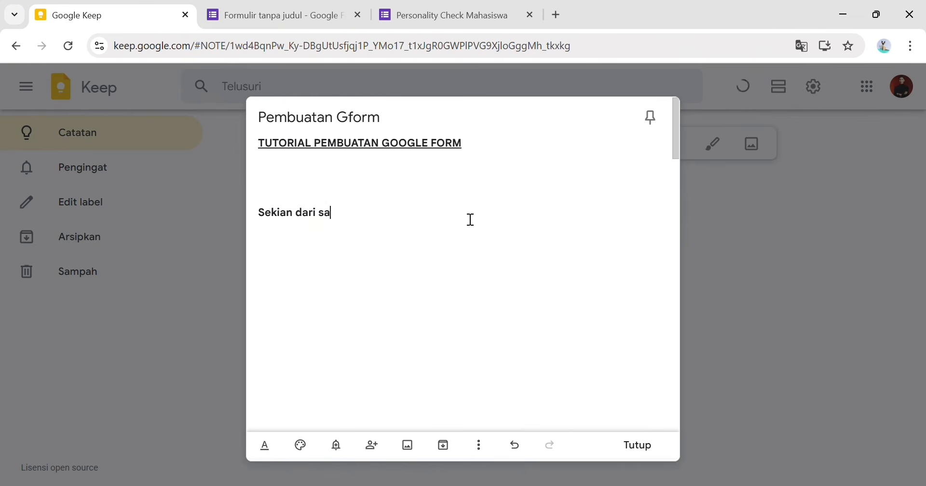
{"action": "type", "text": "ya terimka kasih :"}
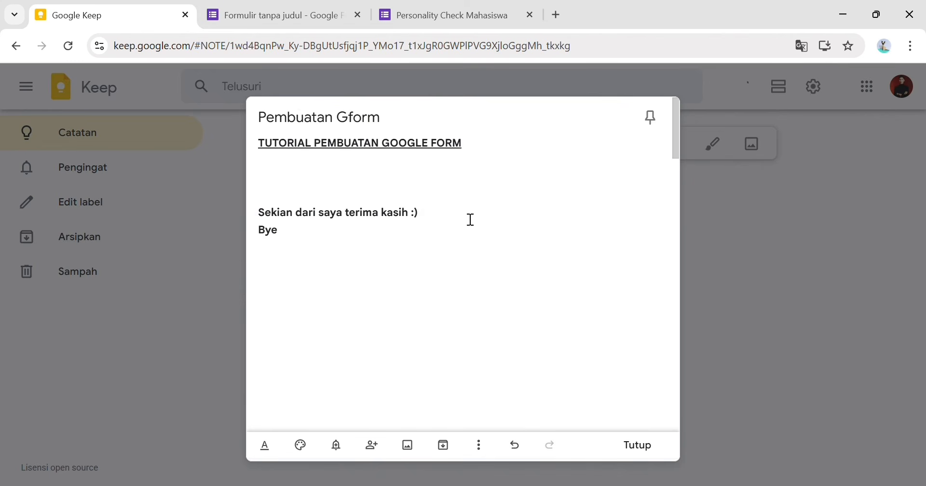
{"action": "type", "text": "!!!!!!!!!!!!!!!!!!!!!"}
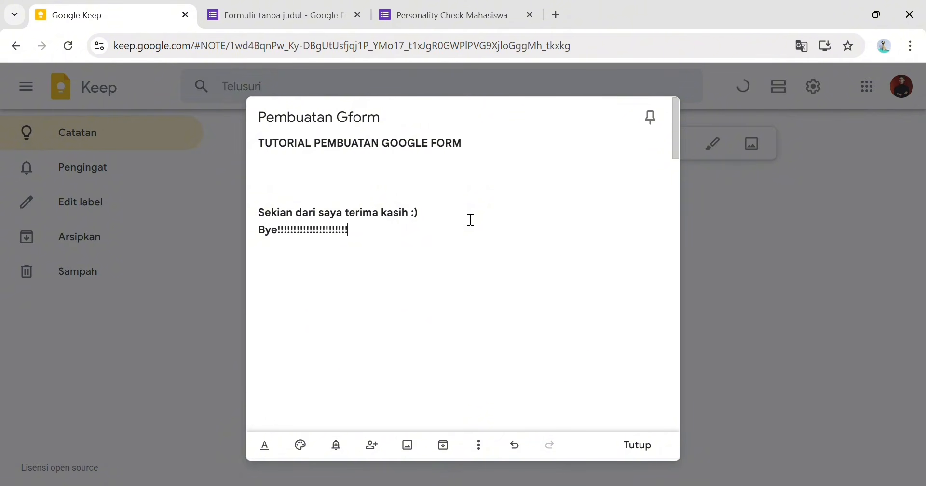
{"action": "type", "text": "!!!!!!!!!!!!!!!!!!!!!!!!!!!!!!!!!!!!!!!!!!!!!!!!!!!!!!!!!!!!!!!!!!!!!!!!!"}
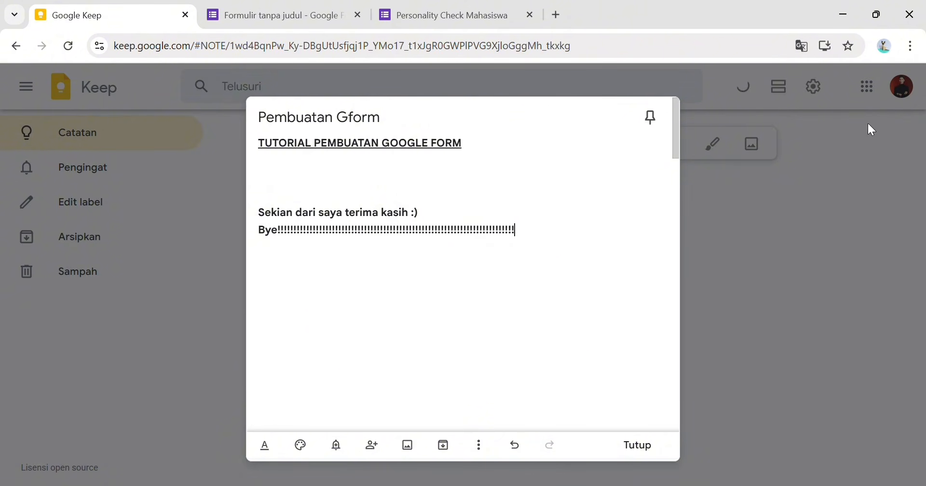